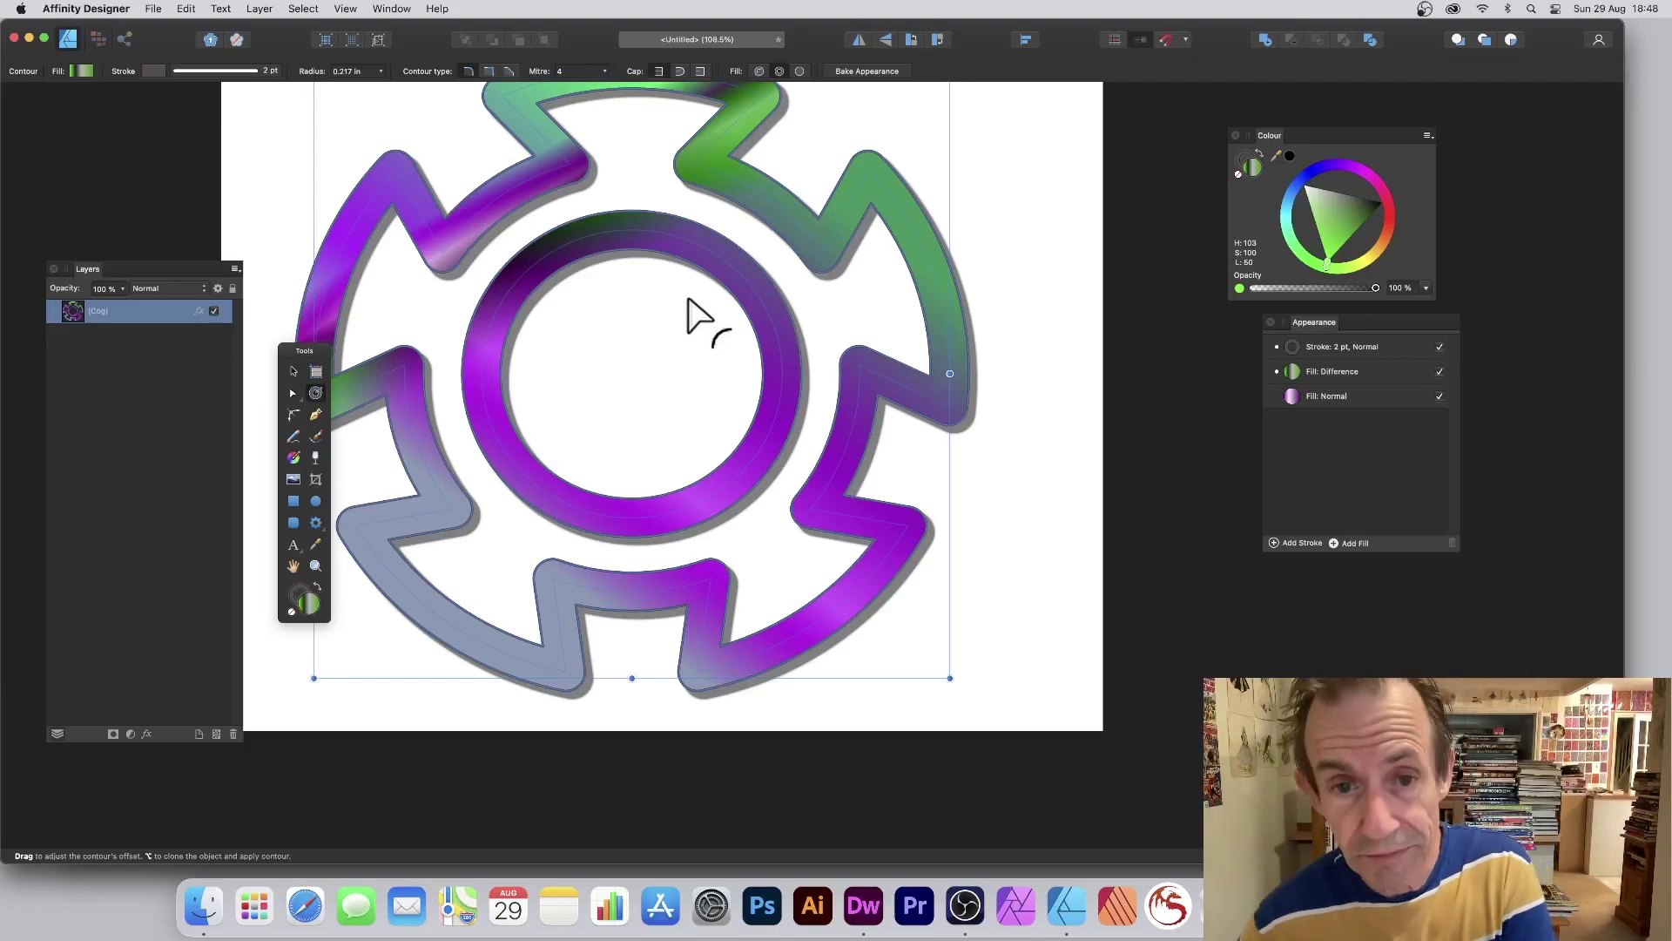
# - Delete the existing purple and green cog from the page
pyautogui.press('Delete')
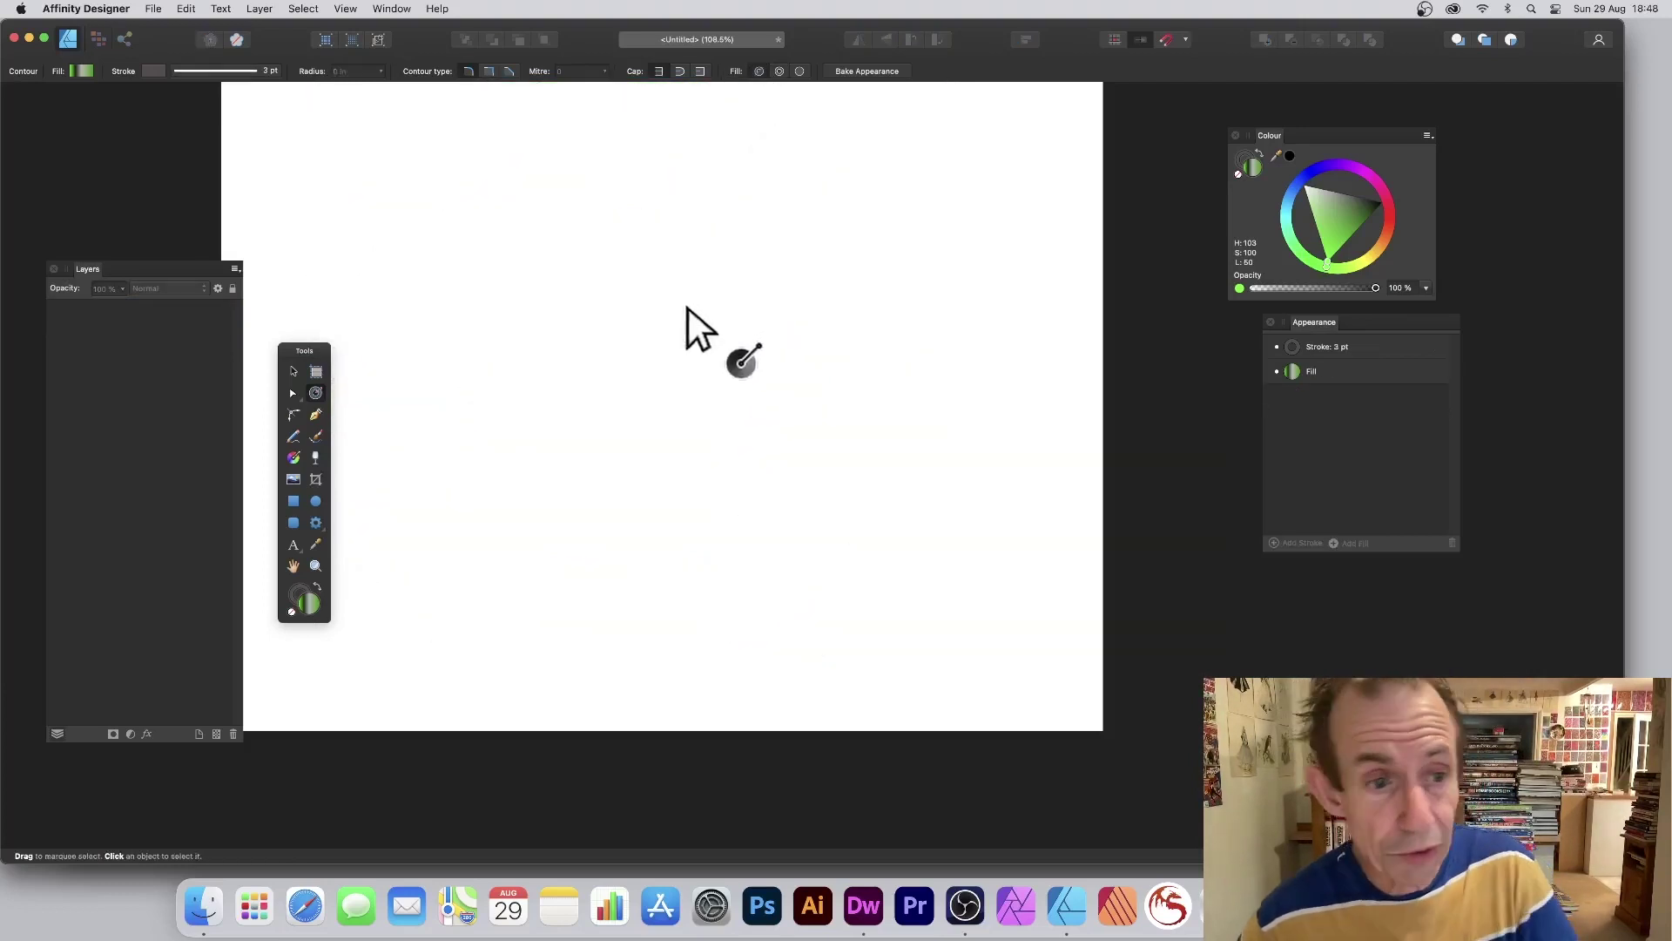
# - Draw a large twelve-tooth cog with a centre hole and give it a flat muted green fill
pyautogui.click(317, 519)
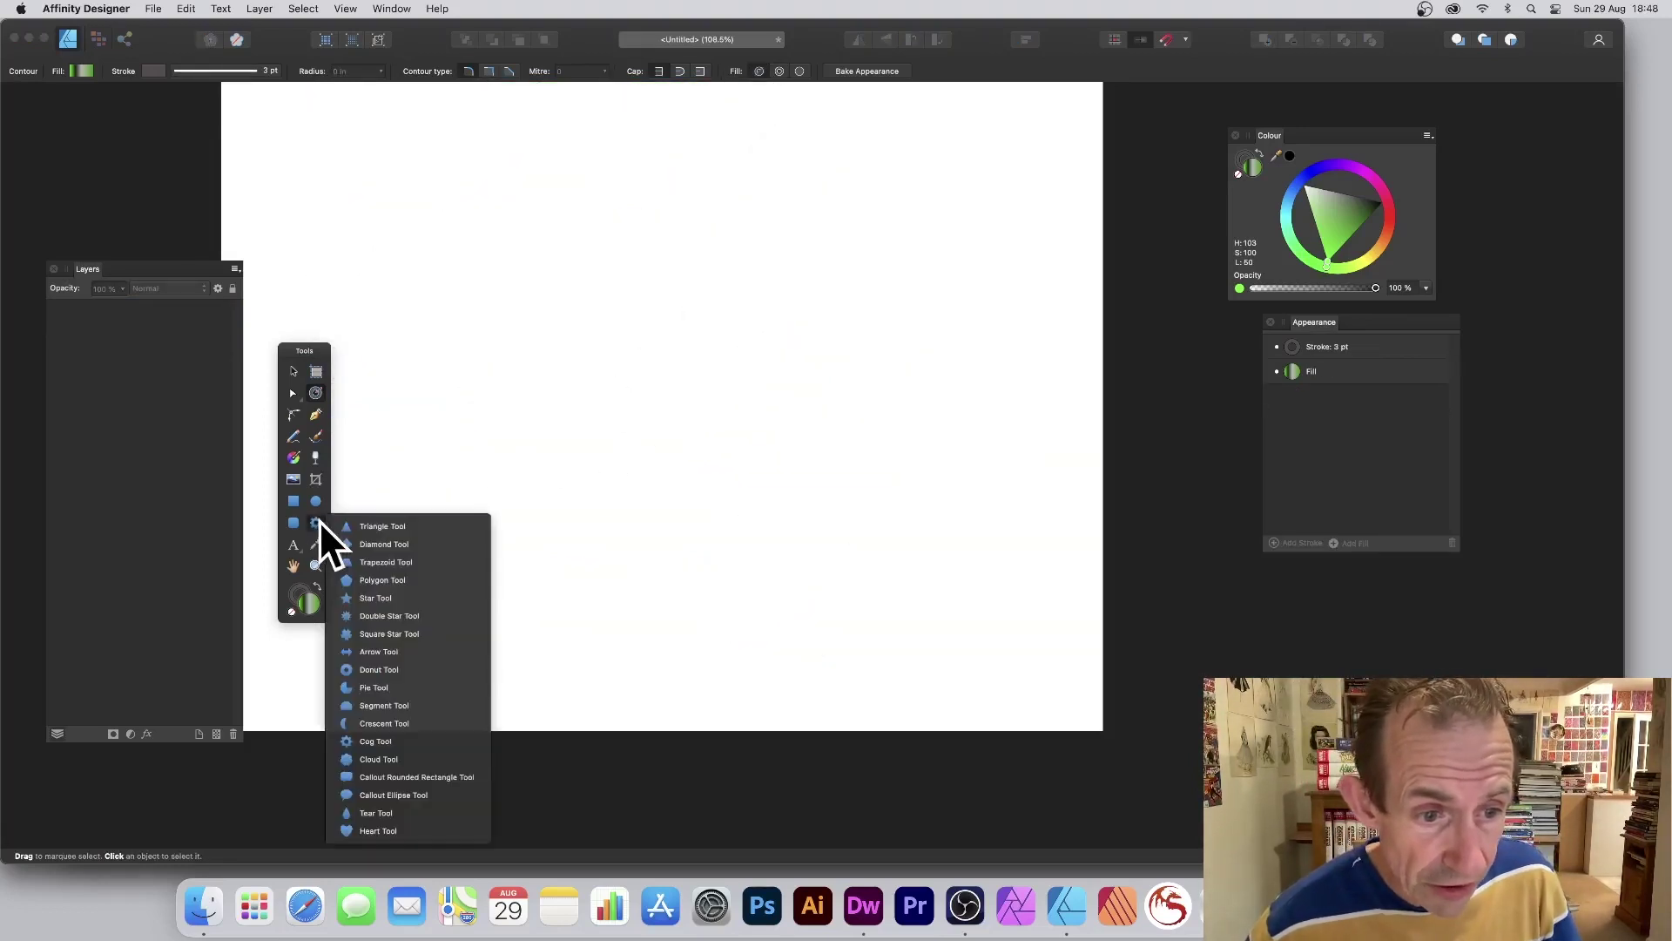
pyautogui.click(379, 742)
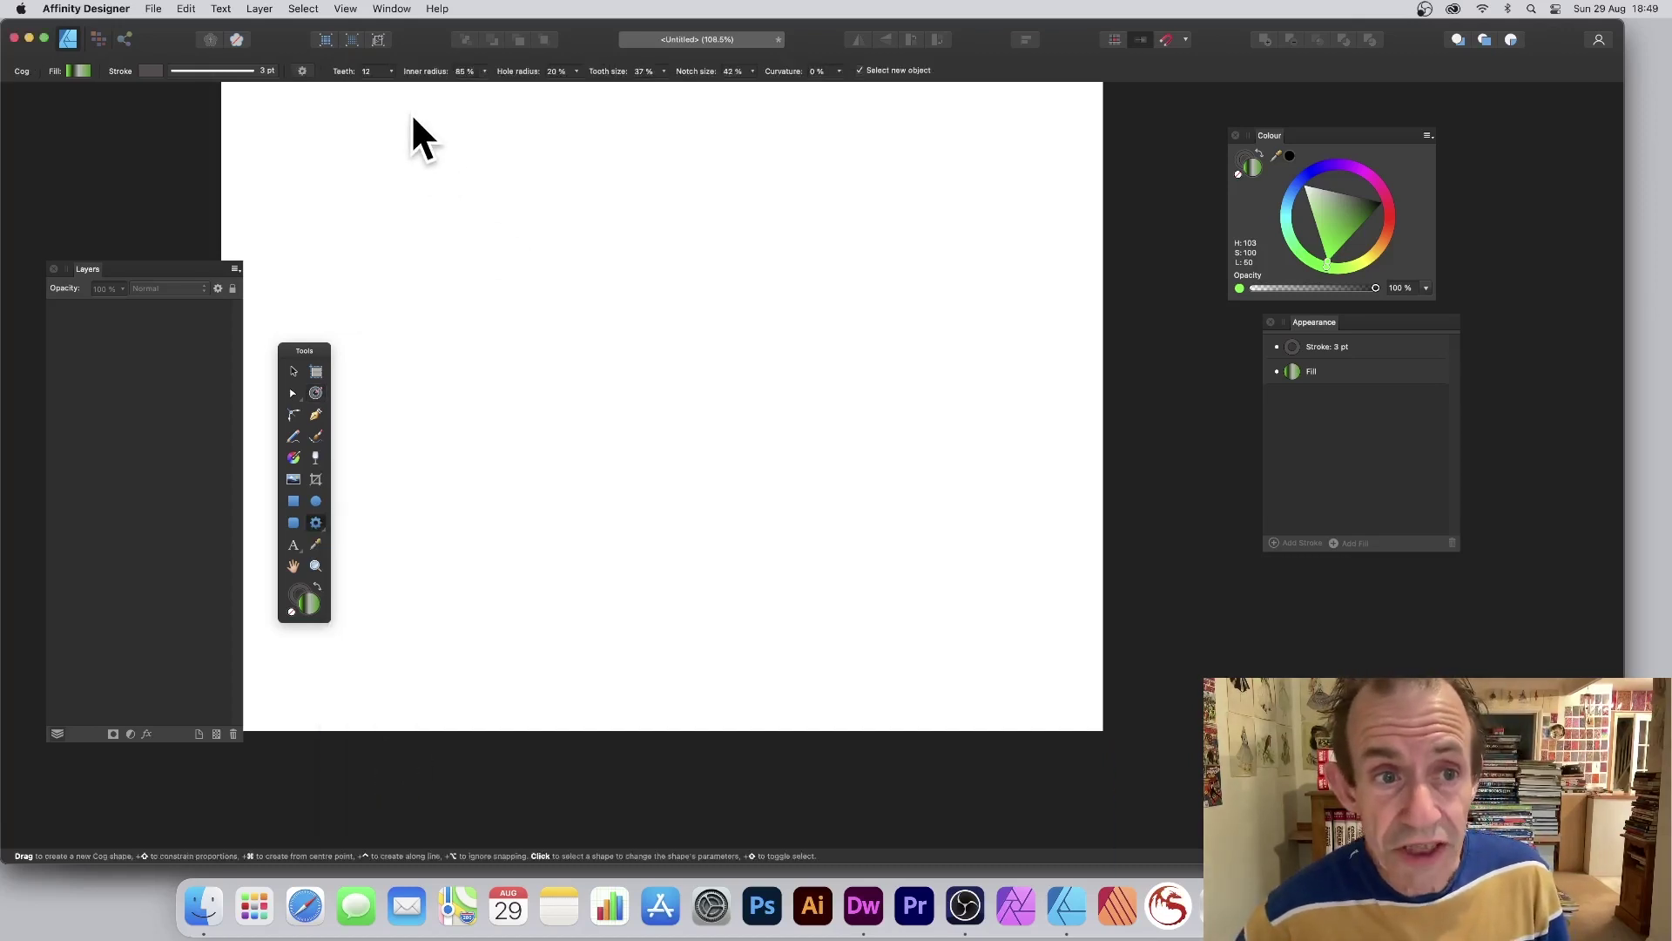
pyautogui.moveTo(405, 117); pyautogui.dragTo(945, 645)
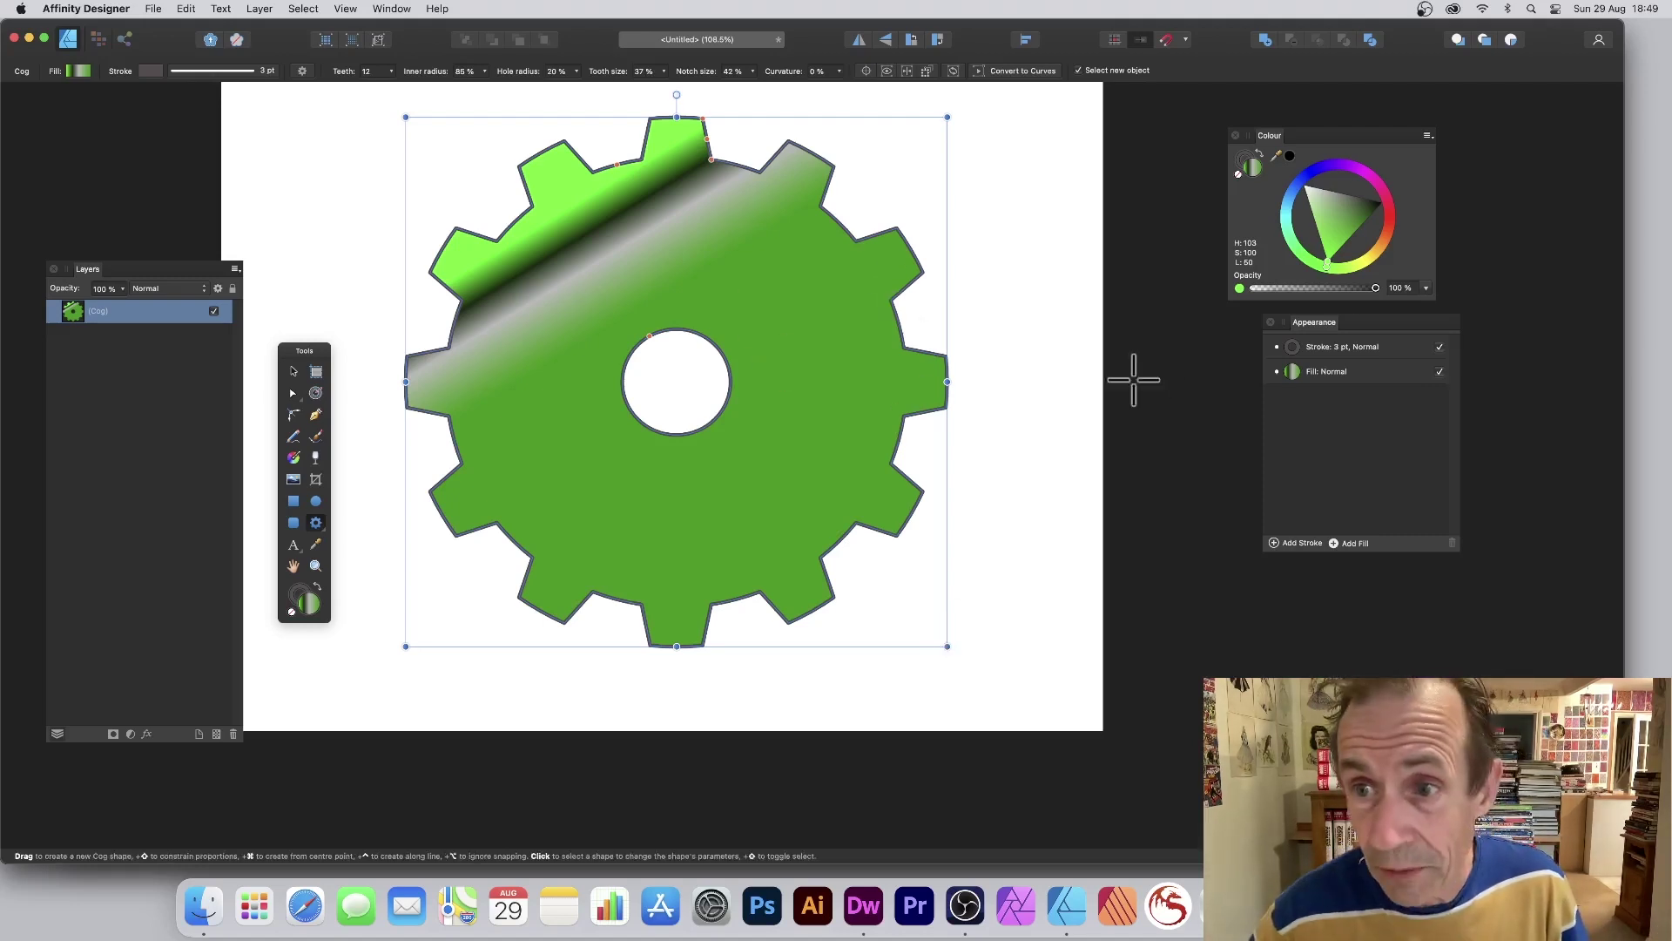
pyautogui.moveTo(1333, 203); pyautogui.dragTo(1338, 214)
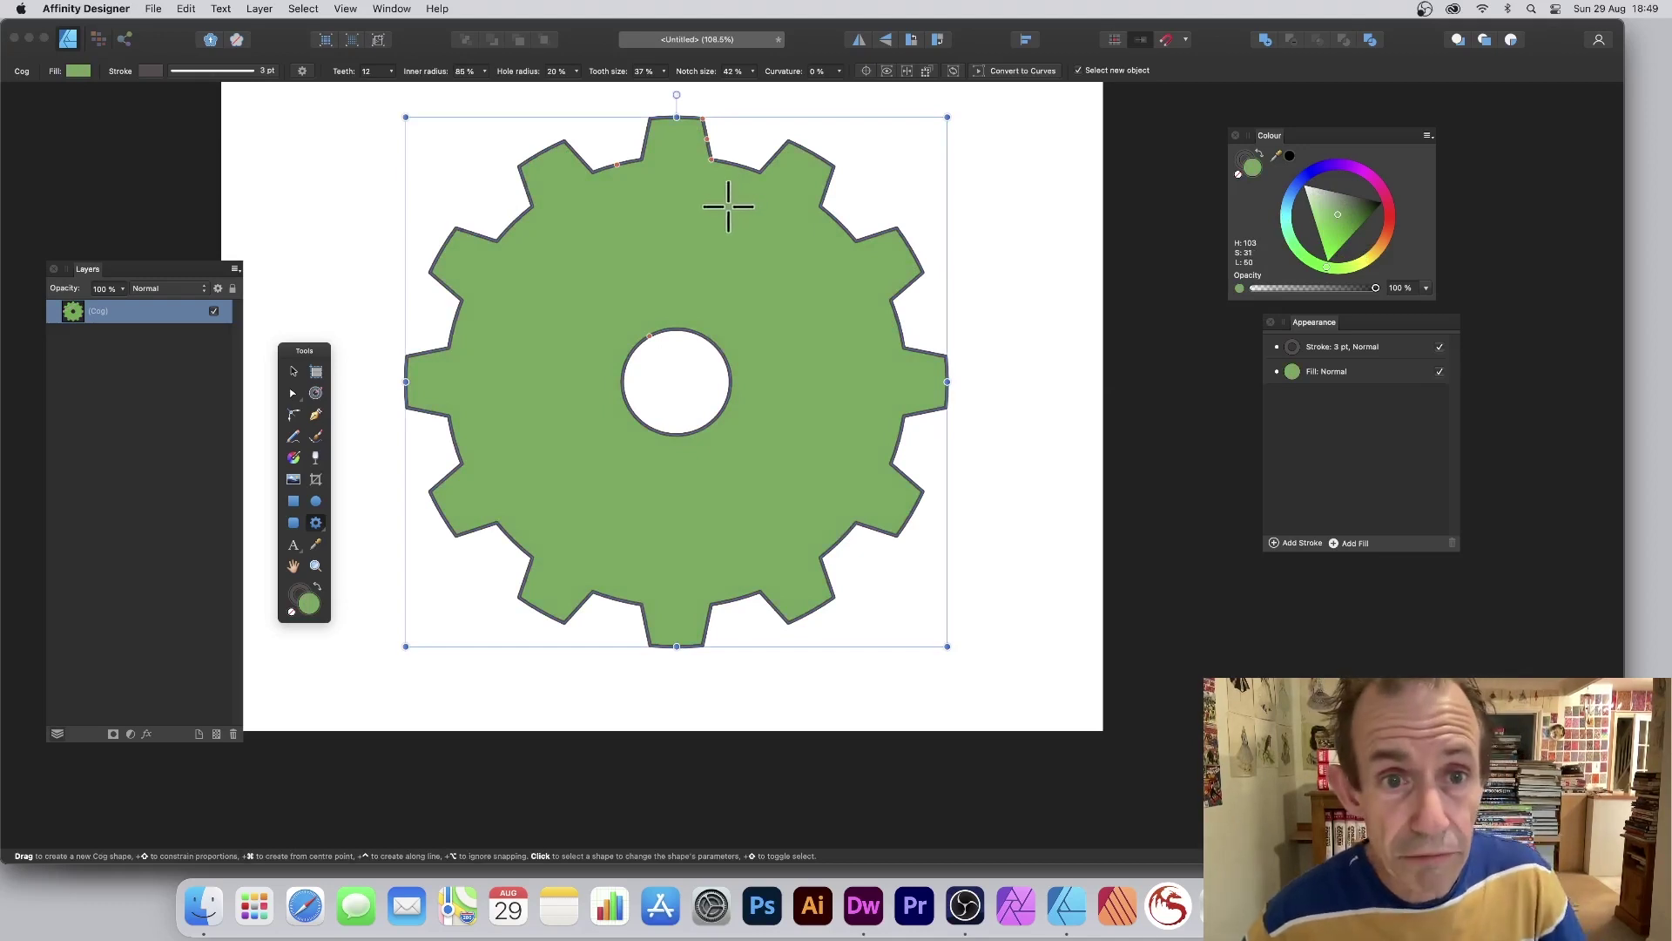
# - Lengthen the teeth, set 8 teeth with 100% curvature, and enlarge the hole radius to 61%
pyautogui.moveTo(619, 160); pyautogui.dragTo(638, 218)
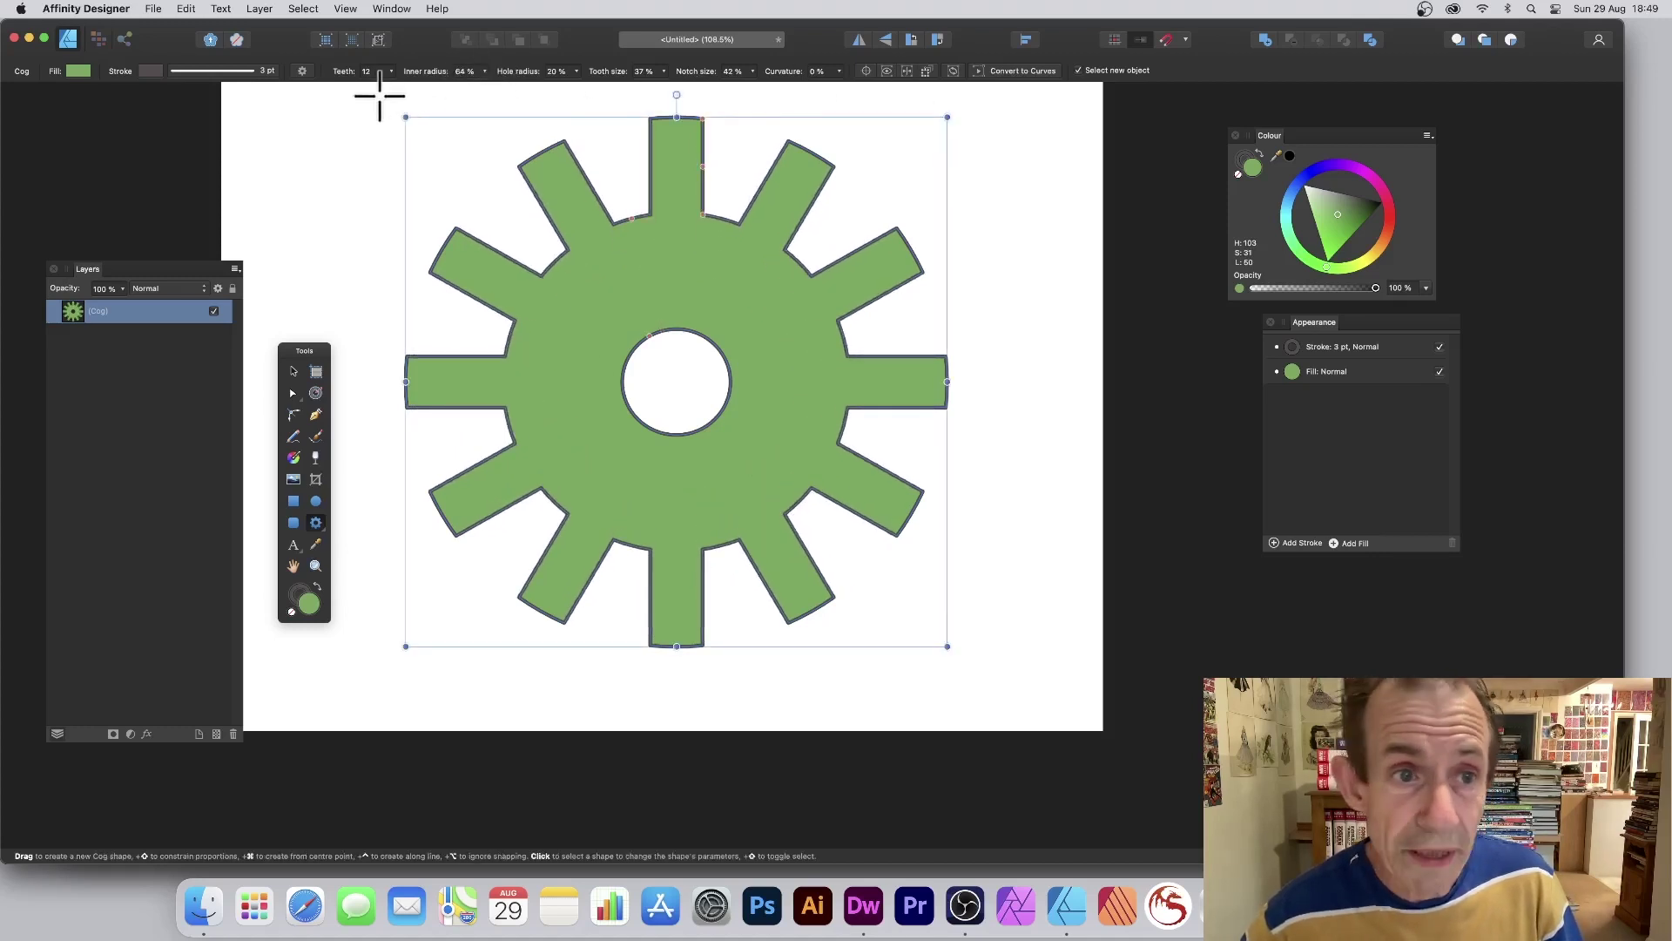
pyautogui.click(391, 71)
pyautogui.moveTo(390, 88); pyautogui.dragTo(379, 87)
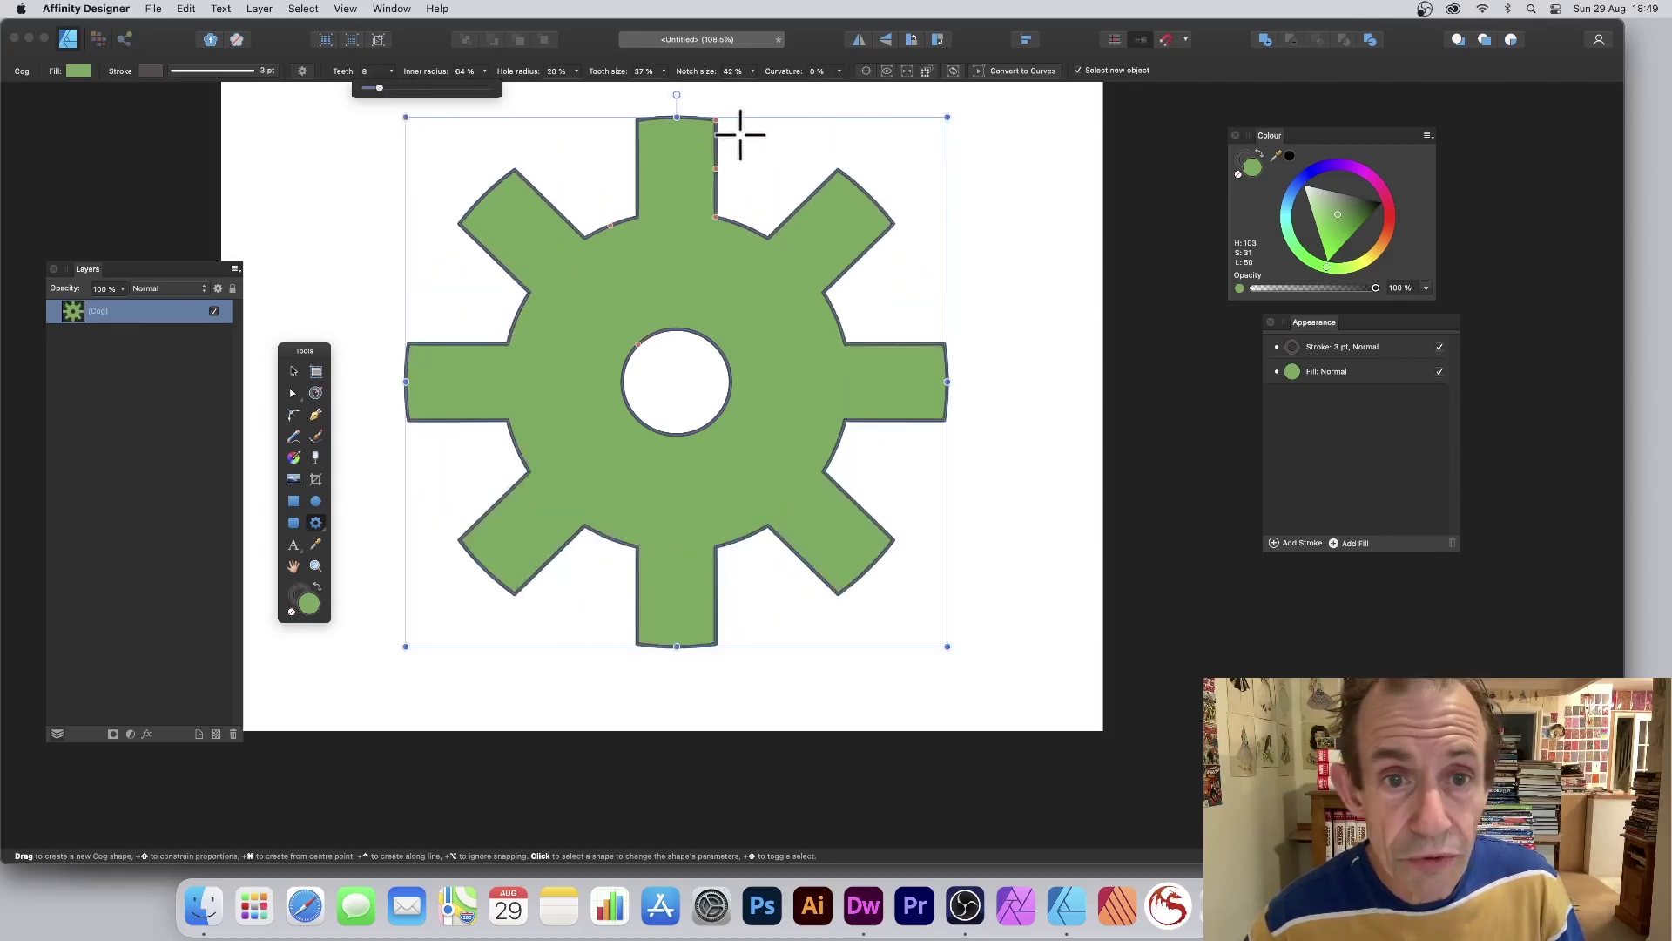
pyautogui.moveTo(712, 168); pyautogui.dragTo(749, 168)
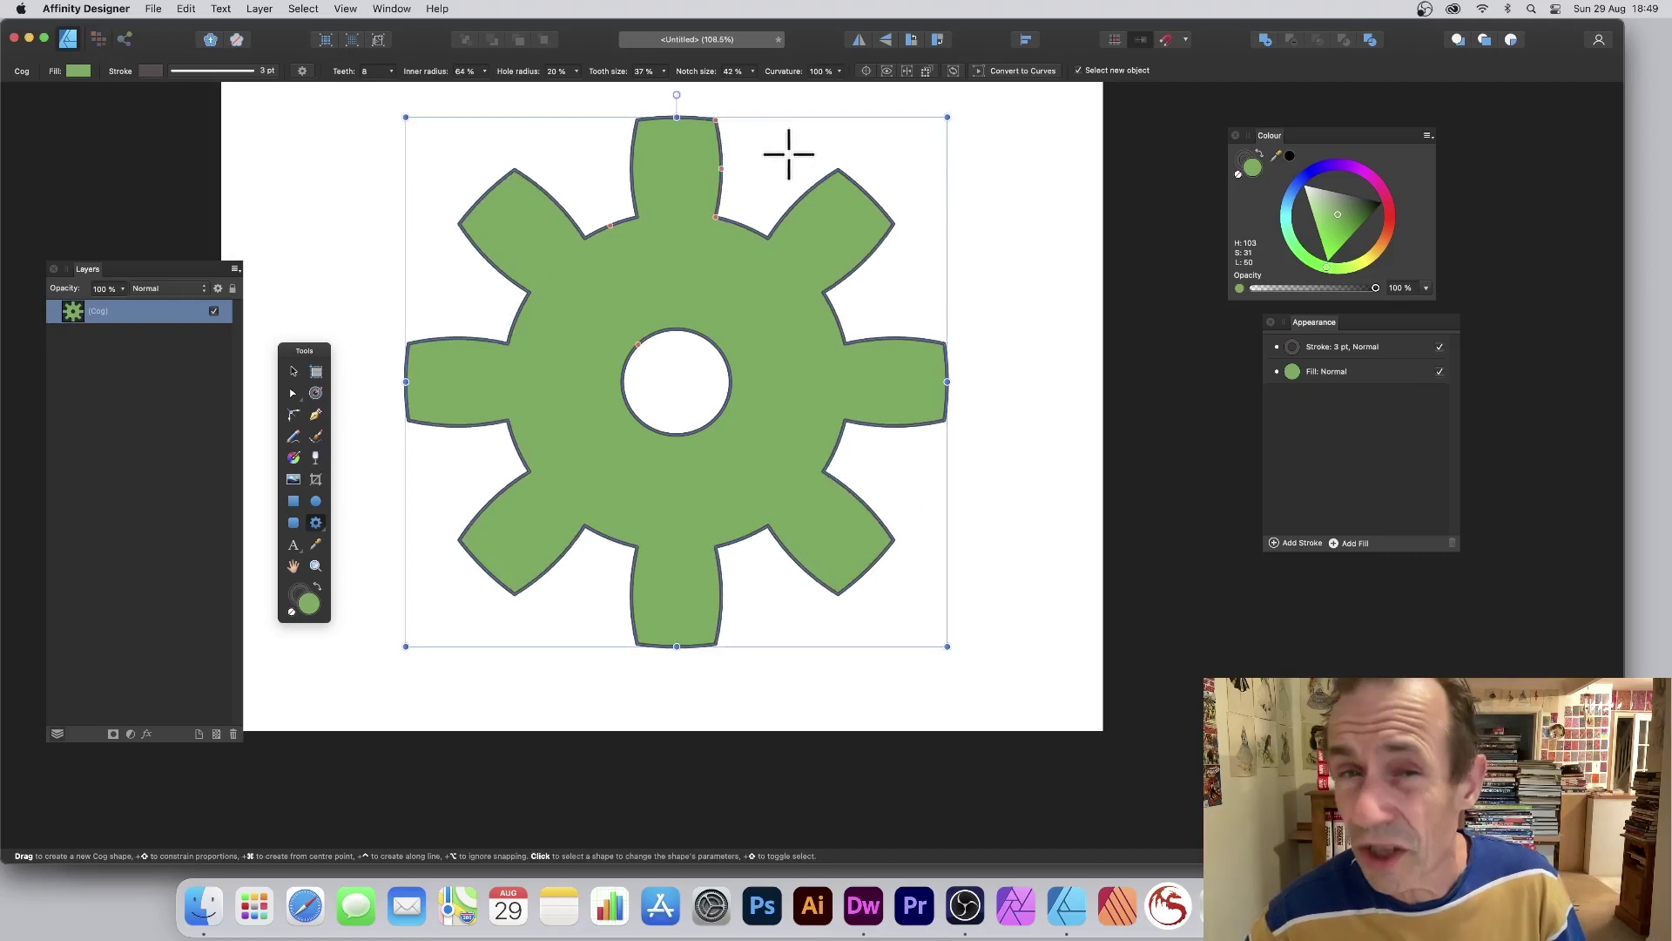
pyautogui.click(576, 71)
pyautogui.moveTo(576, 86); pyautogui.dragTo(618, 87)
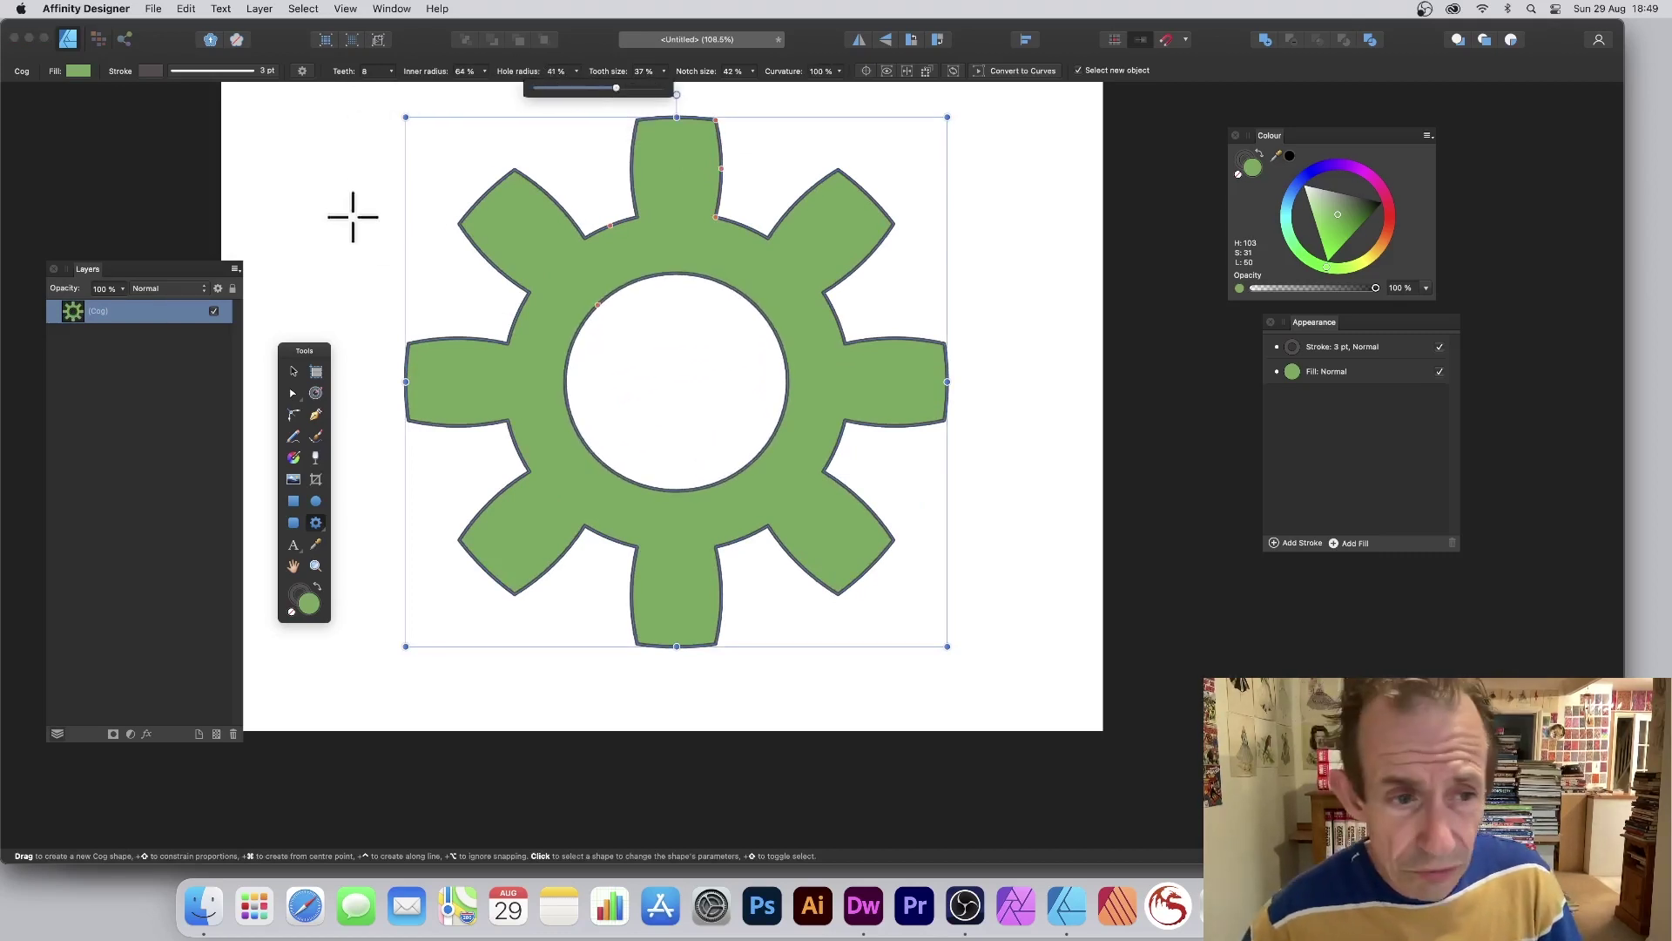
# - Inset the cog's outline with a contour and reduce it to 7 teeth
pyautogui.click(317, 390)
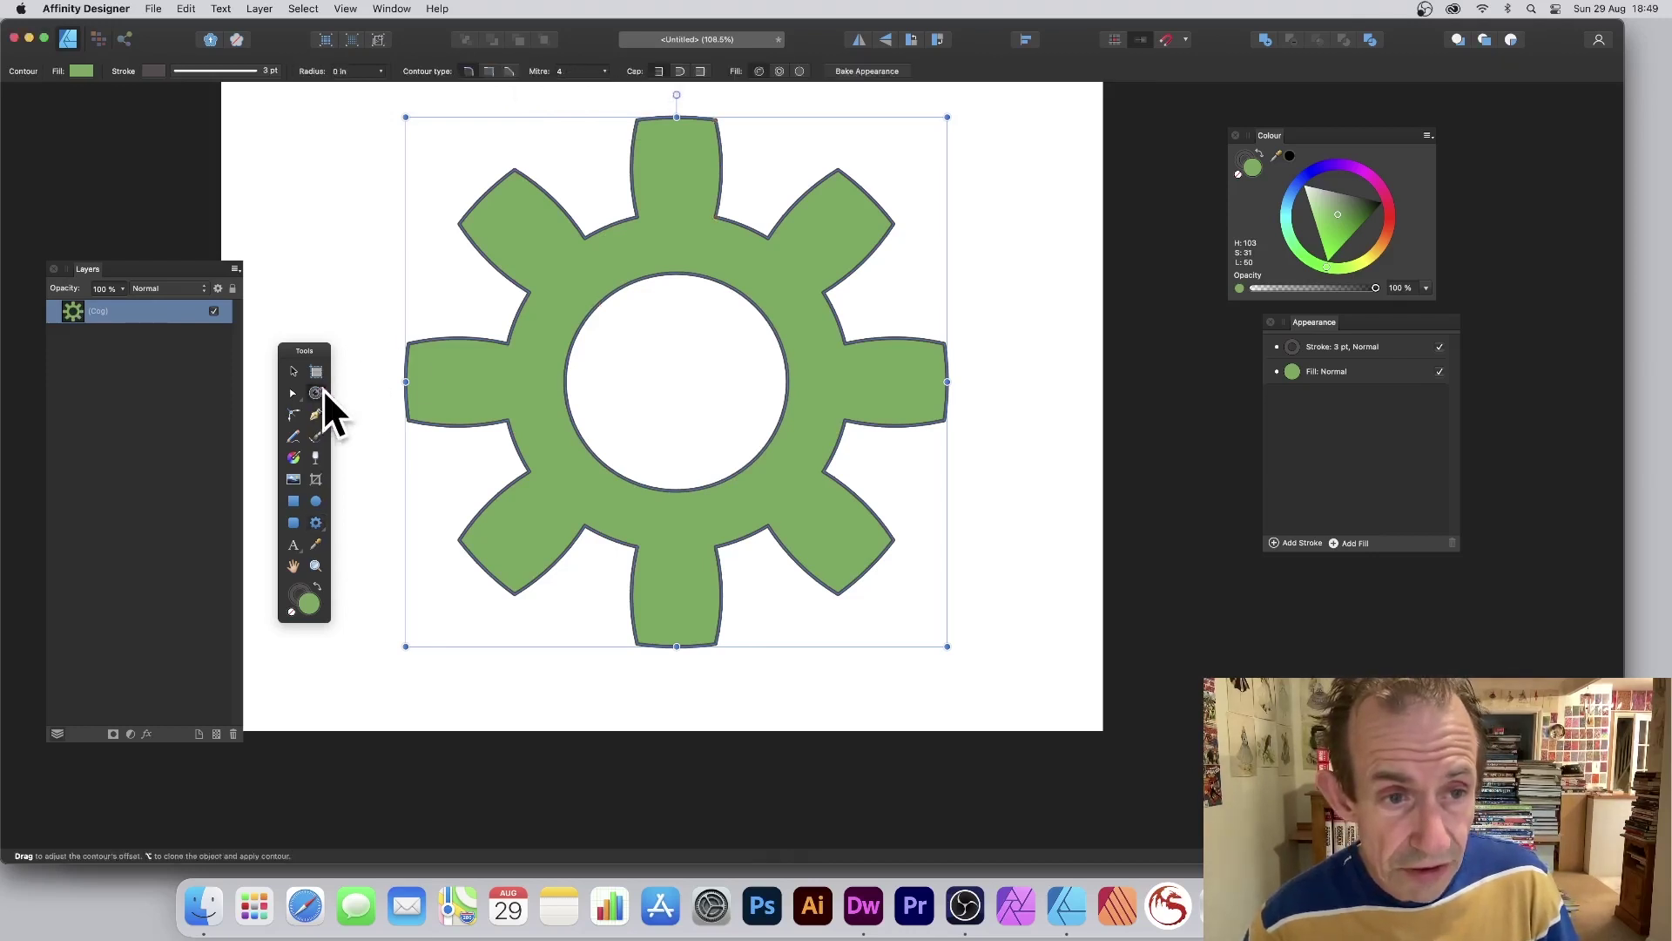
pyautogui.moveTo(479, 191)
pyautogui.mouseDown()
pyautogui.moveTo(535, 221)
pyautogui.moveTo(470, 186)
pyautogui.moveTo(509, 221)
pyautogui.moveTo(489, 193)
pyautogui.mouseUp()
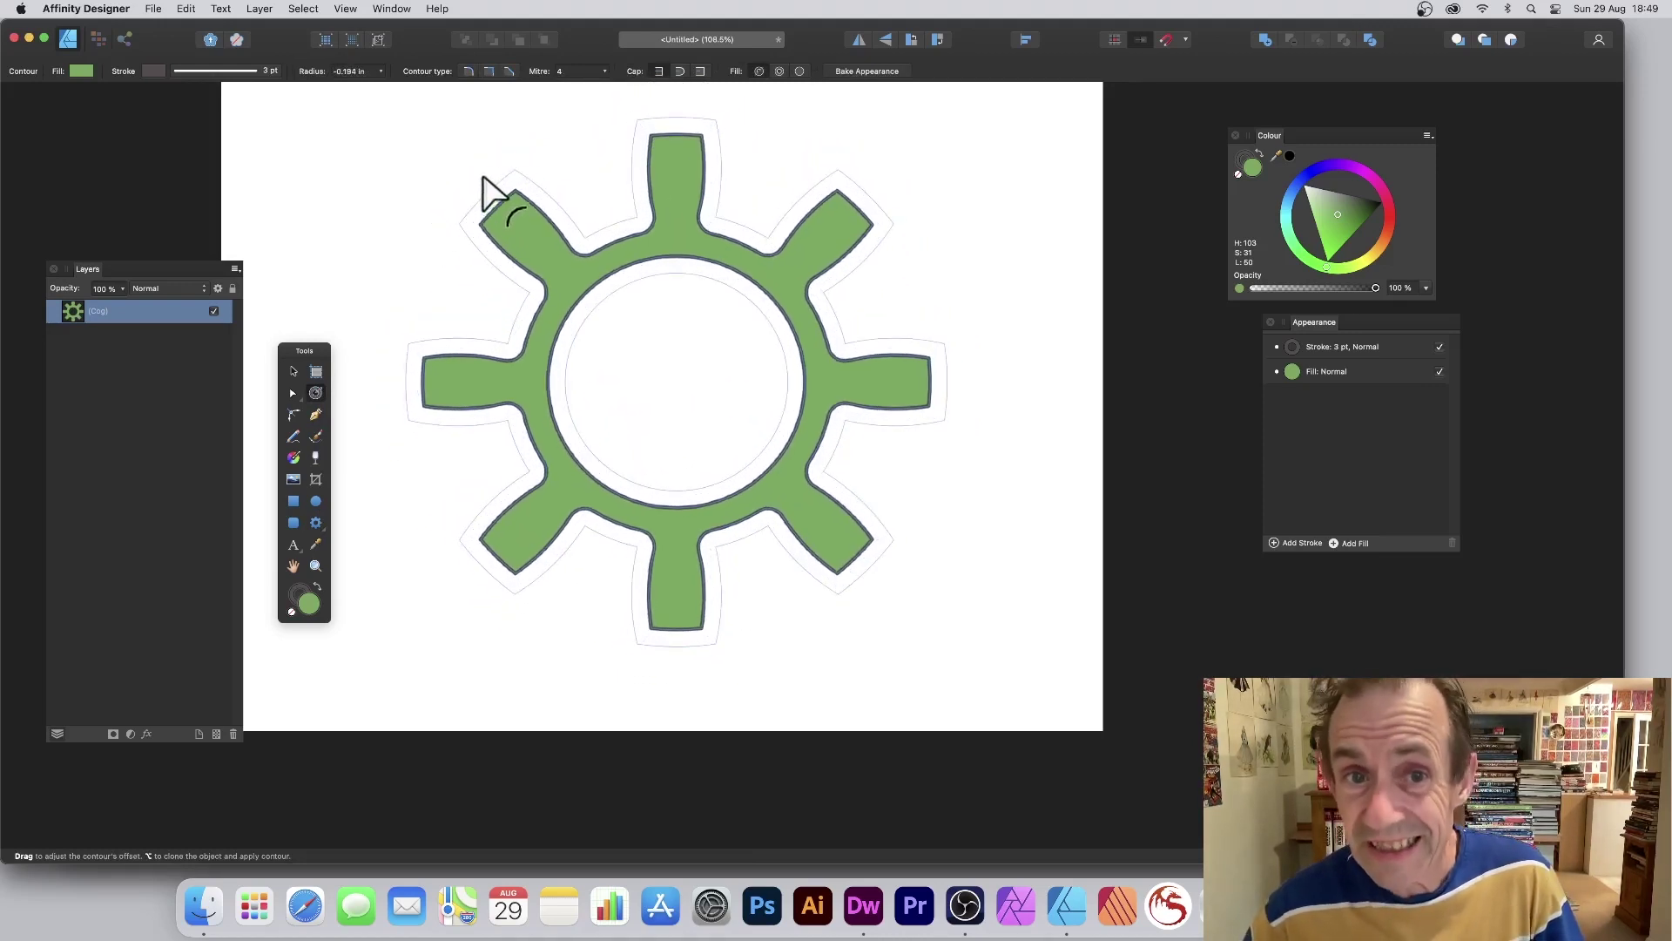
pyautogui.click(317, 523)
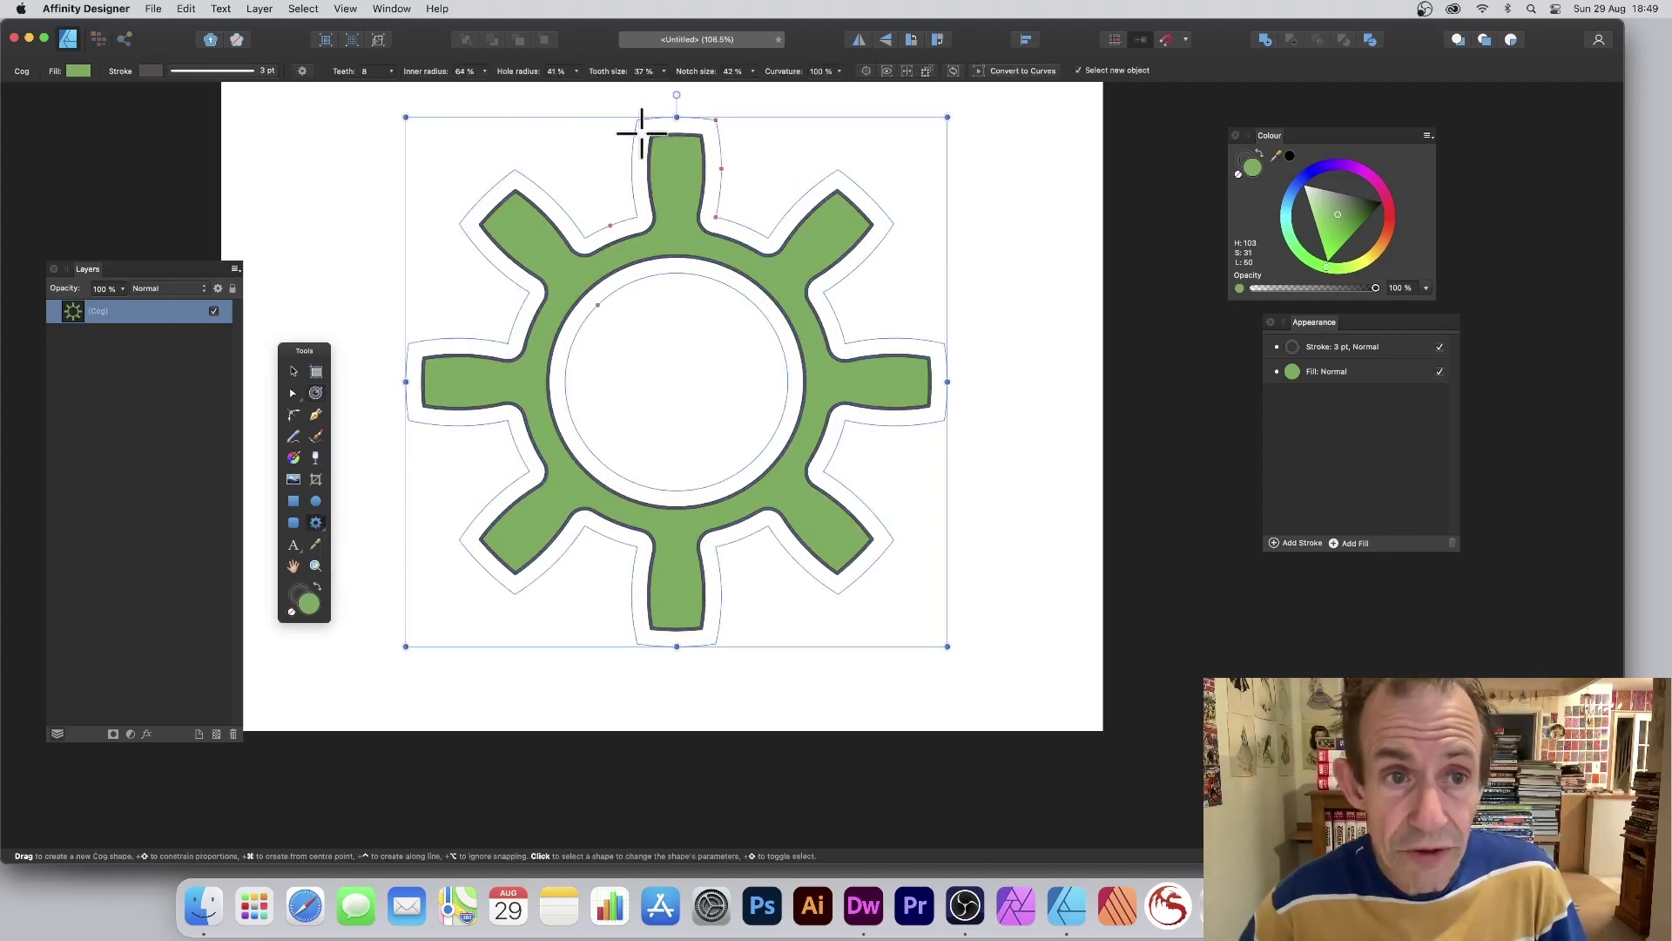
pyautogui.click(391, 71)
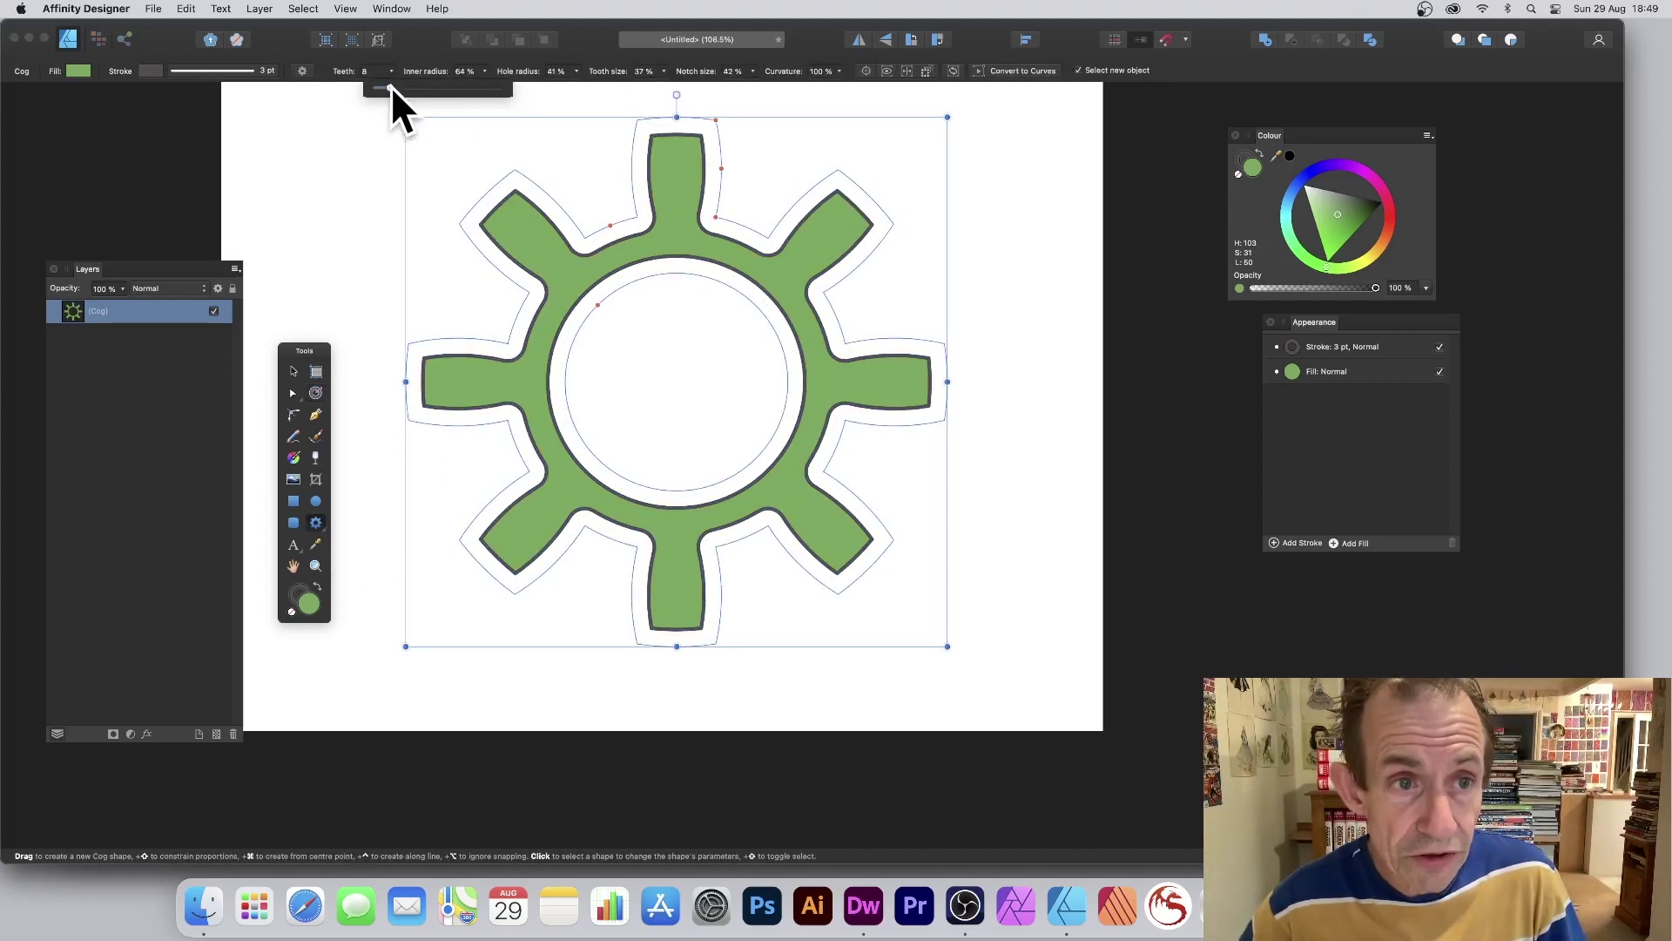
pyautogui.moveTo(391, 85)
pyautogui.mouseDown()
pyautogui.moveTo(414, 87)
pyautogui.moveTo(387, 85)
pyautogui.mouseUp()
# - Shrink the centre hole to 37% and set the contour toward a hollow outline
pyautogui.click(575, 72)
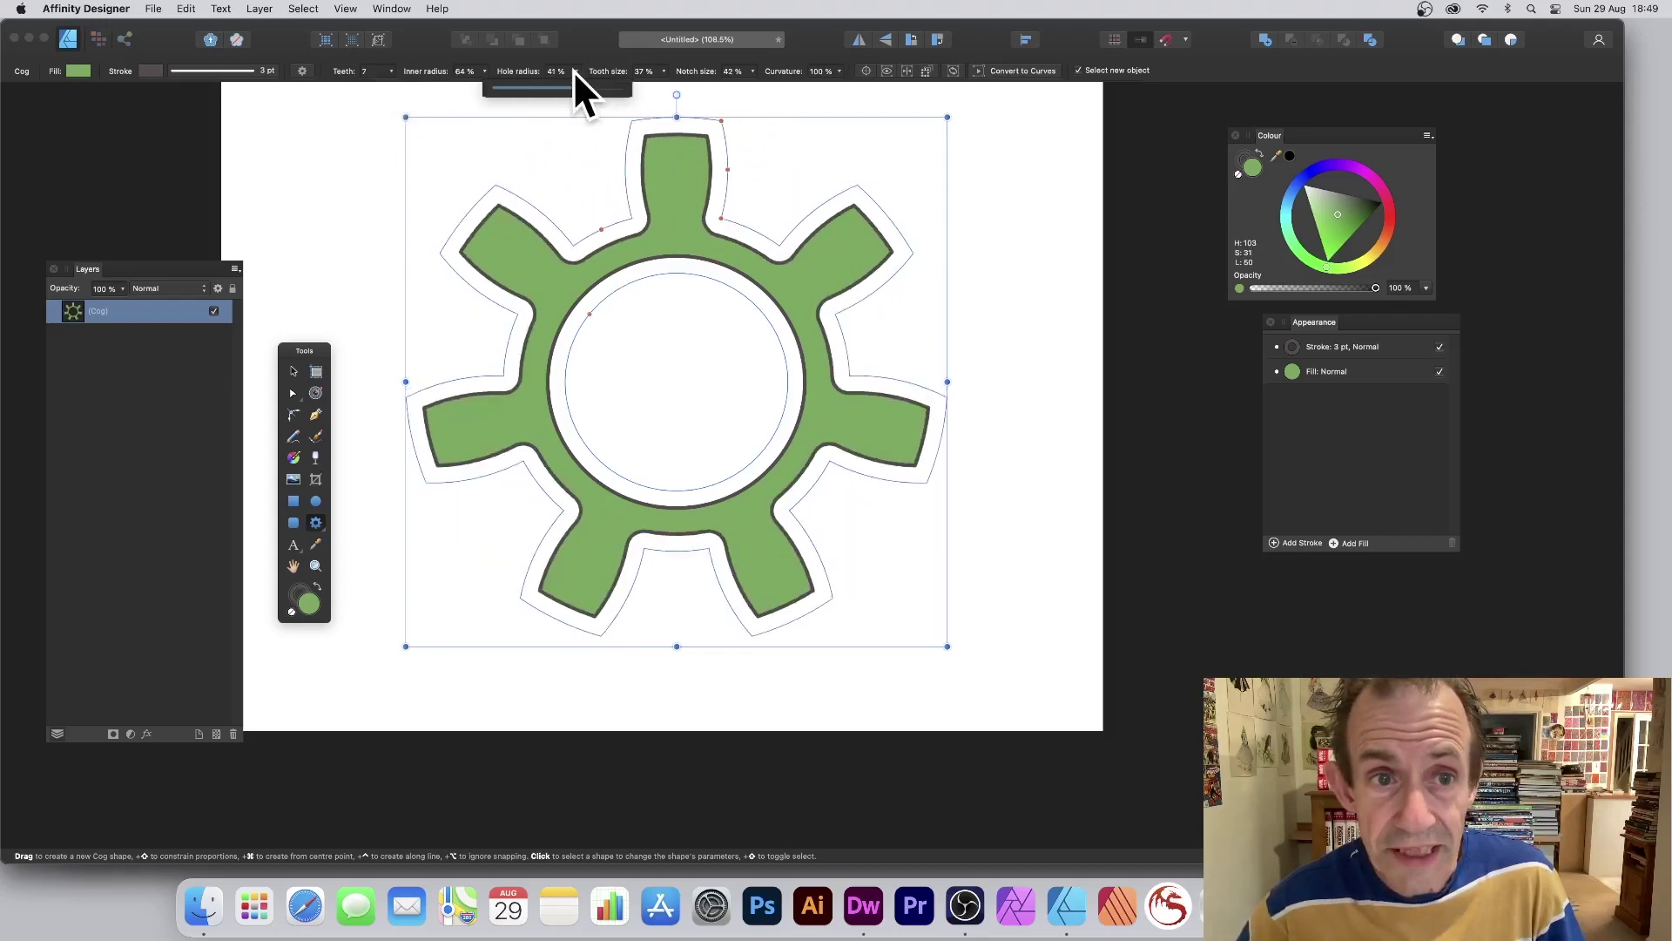
pyautogui.moveTo(572, 86); pyautogui.dragTo(568, 86)
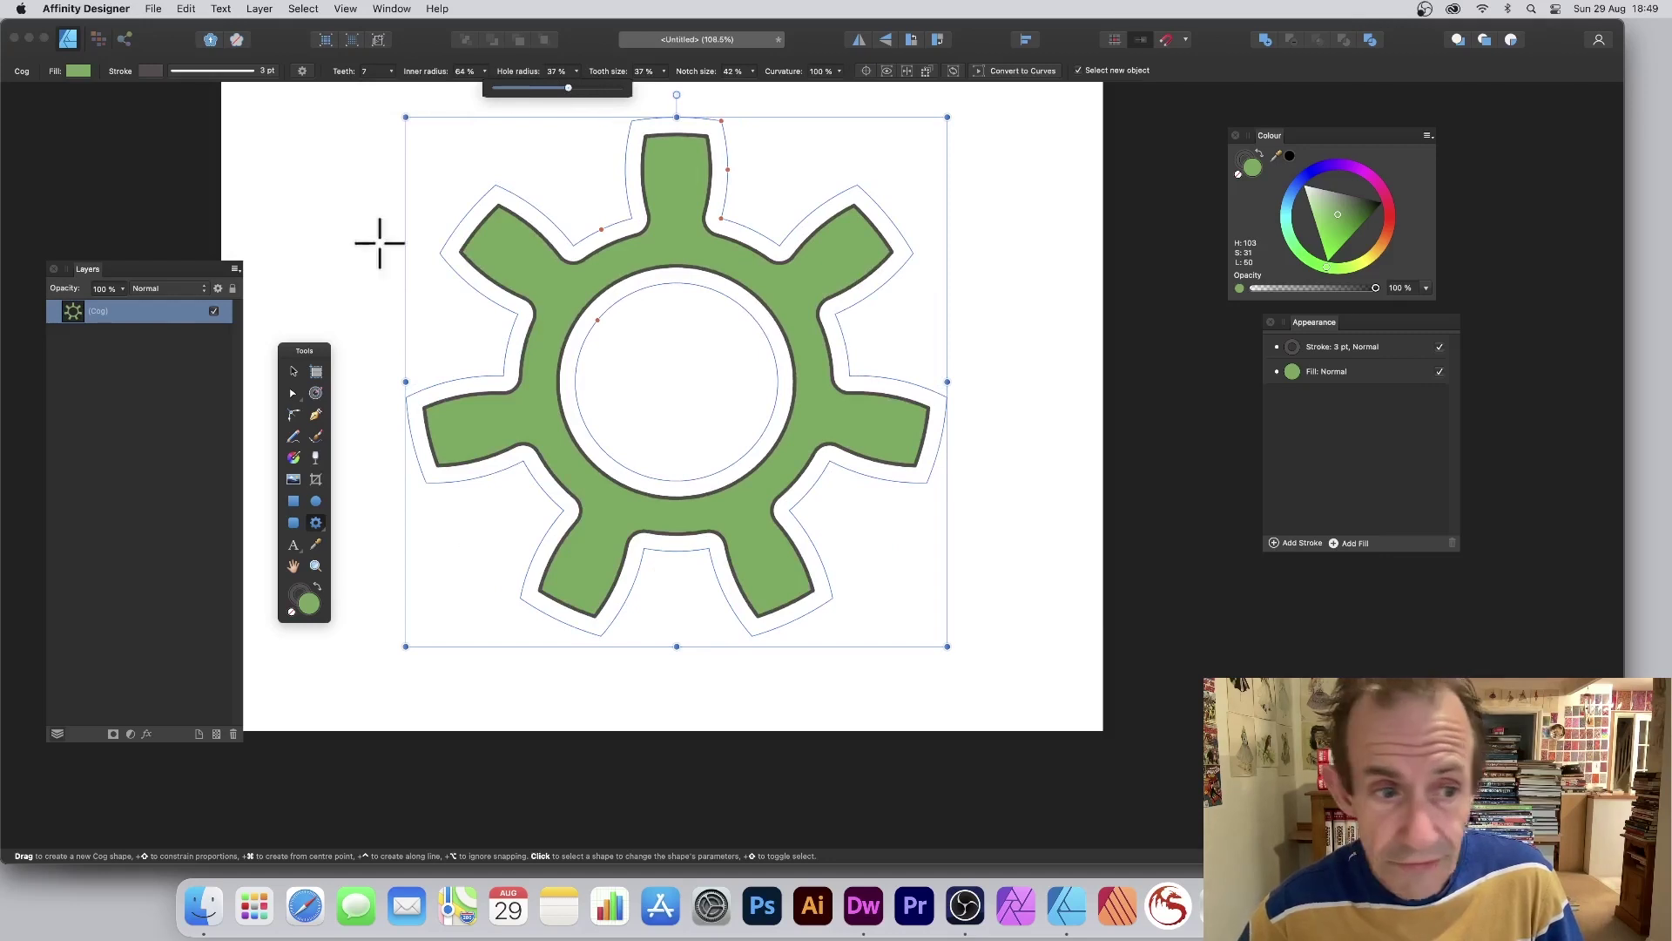
pyautogui.click(315, 392)
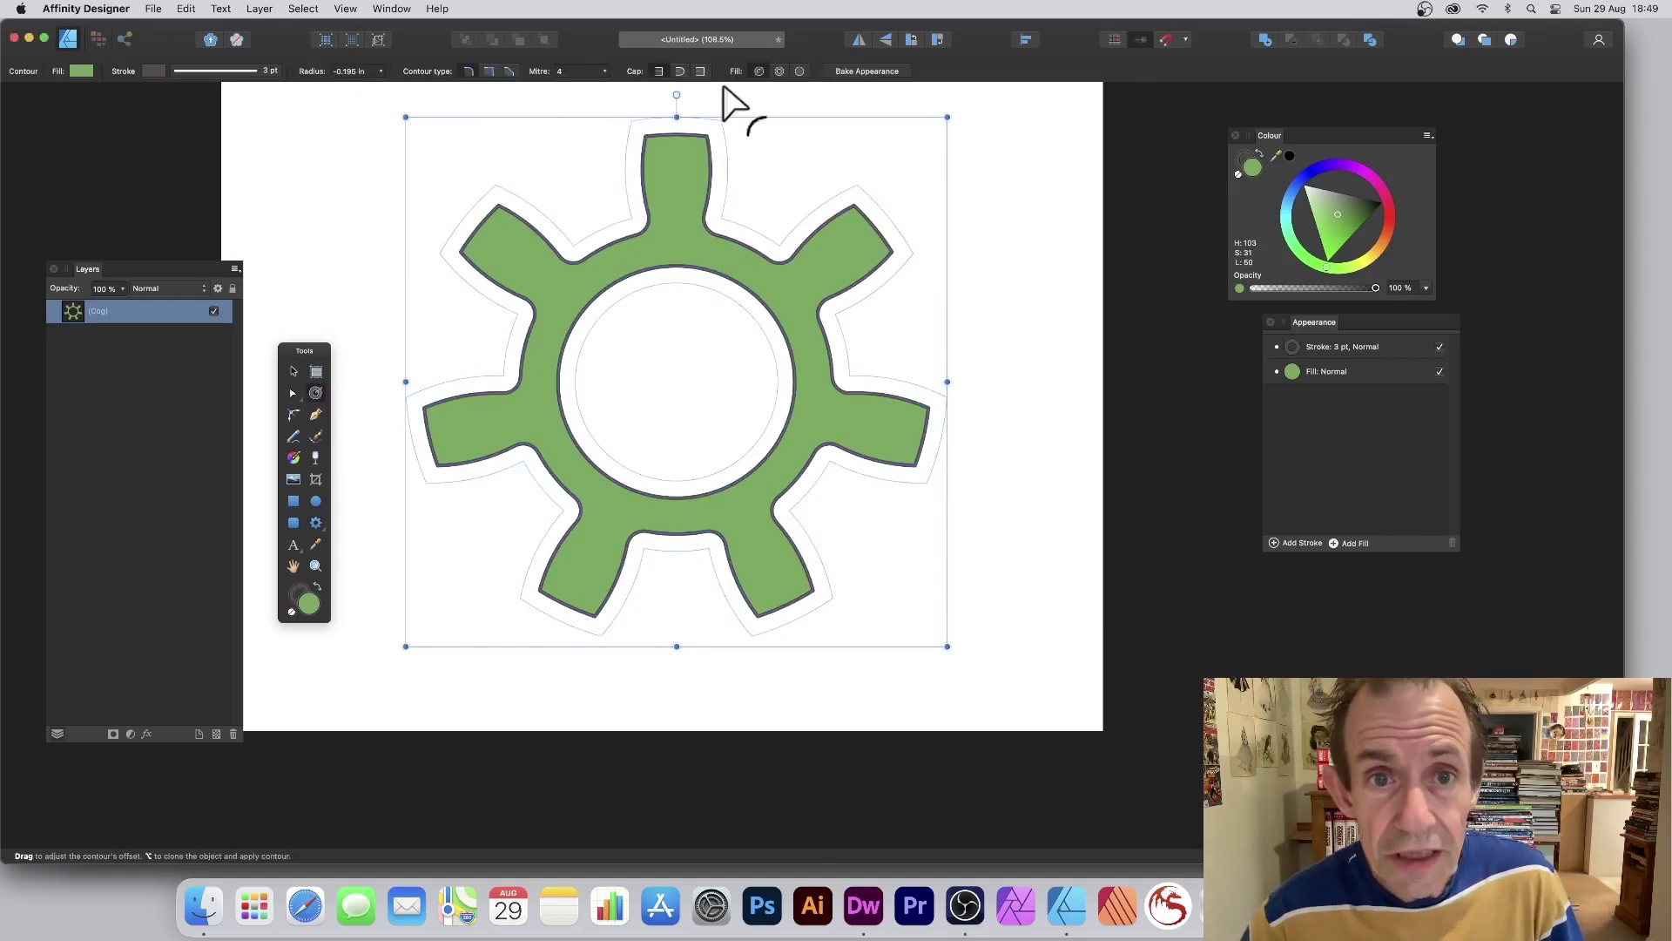
pyautogui.click(781, 72)
# - Make the contour a hollow outline band widened to 0.112 in, and recolour the fill purple
pyautogui.click(800, 71)
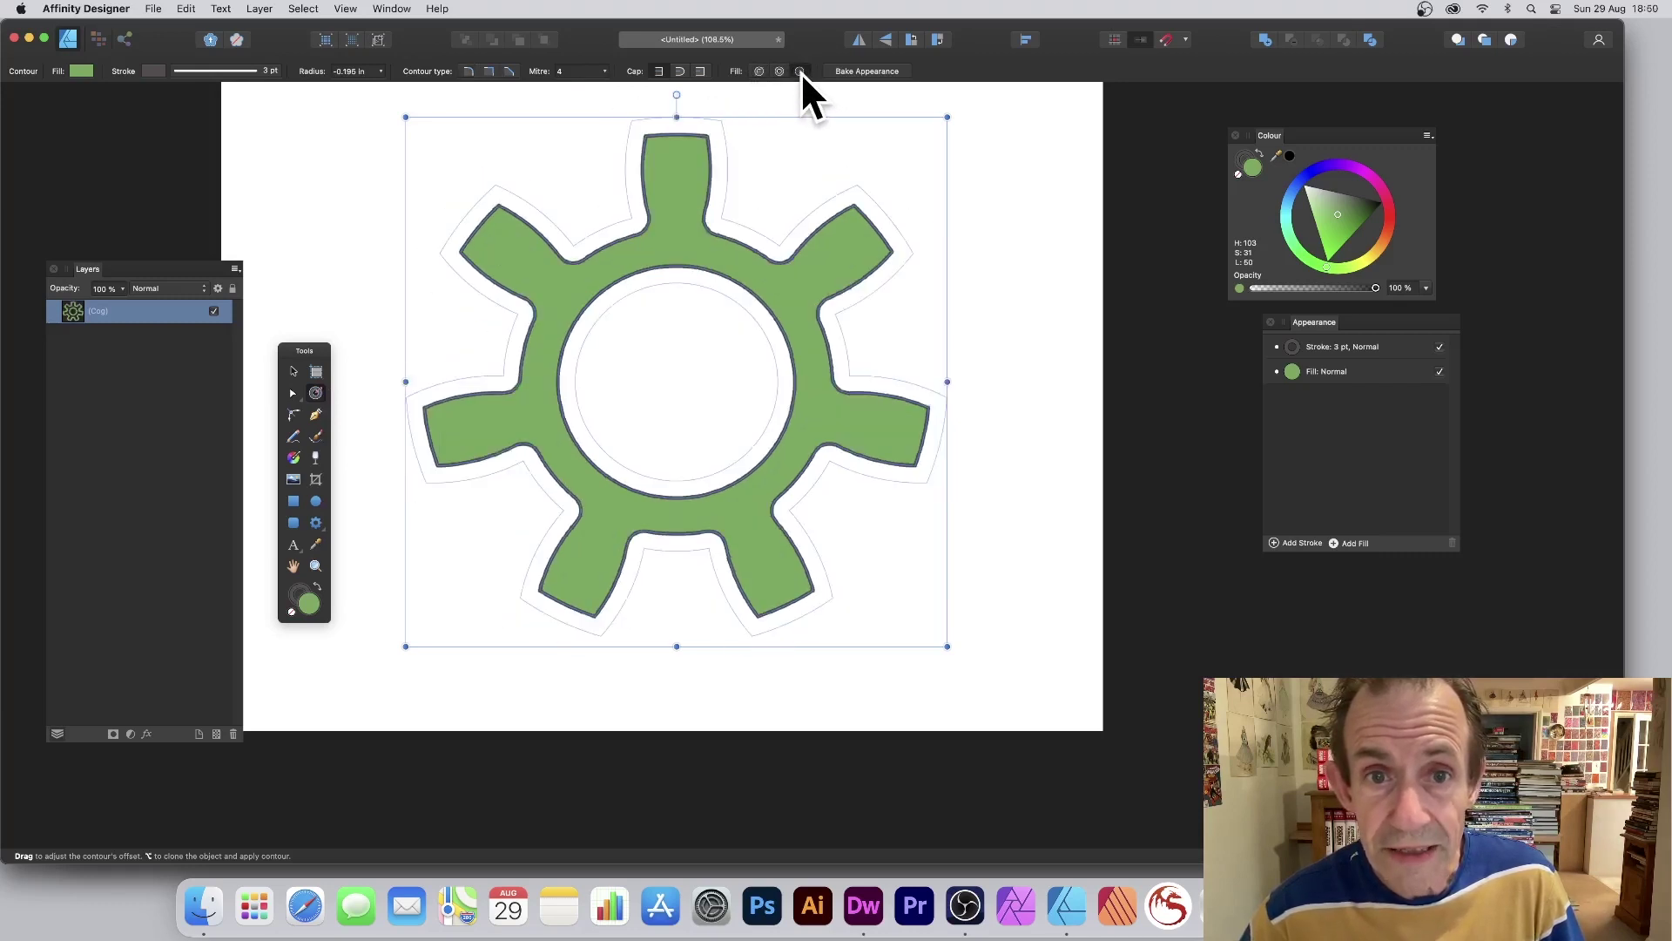
pyautogui.click(781, 72)
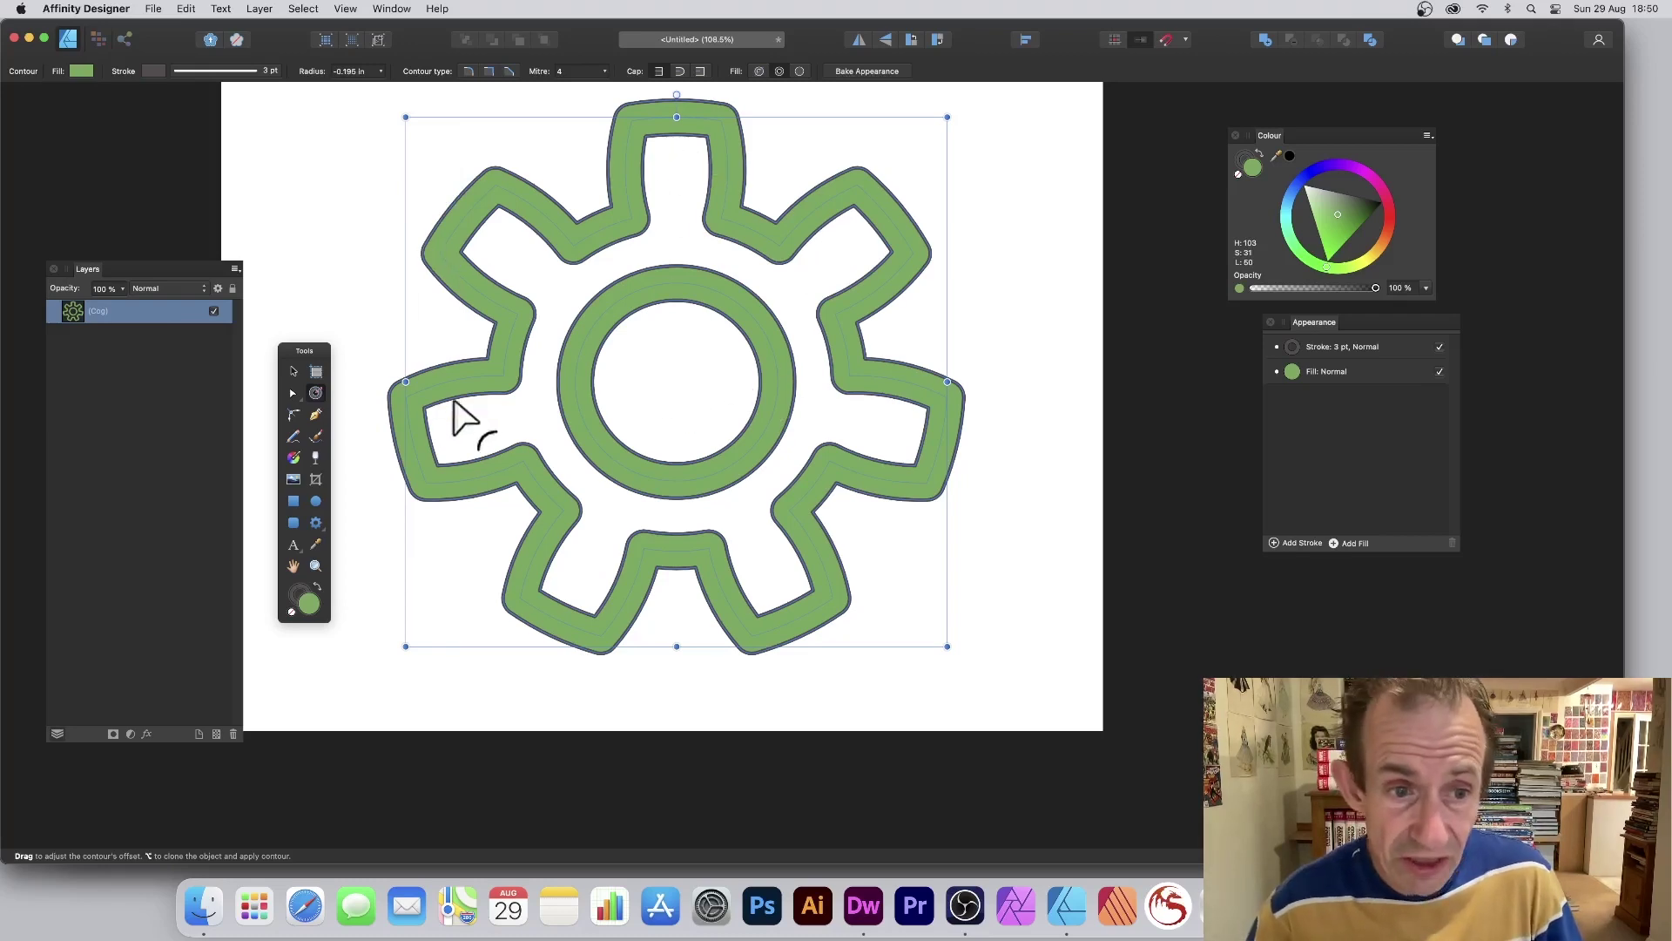
pyautogui.moveTo(512, 366)
pyautogui.mouseDown()
pyautogui.moveTo(551, 367)
pyautogui.moveTo(534, 372)
pyautogui.mouseUp()
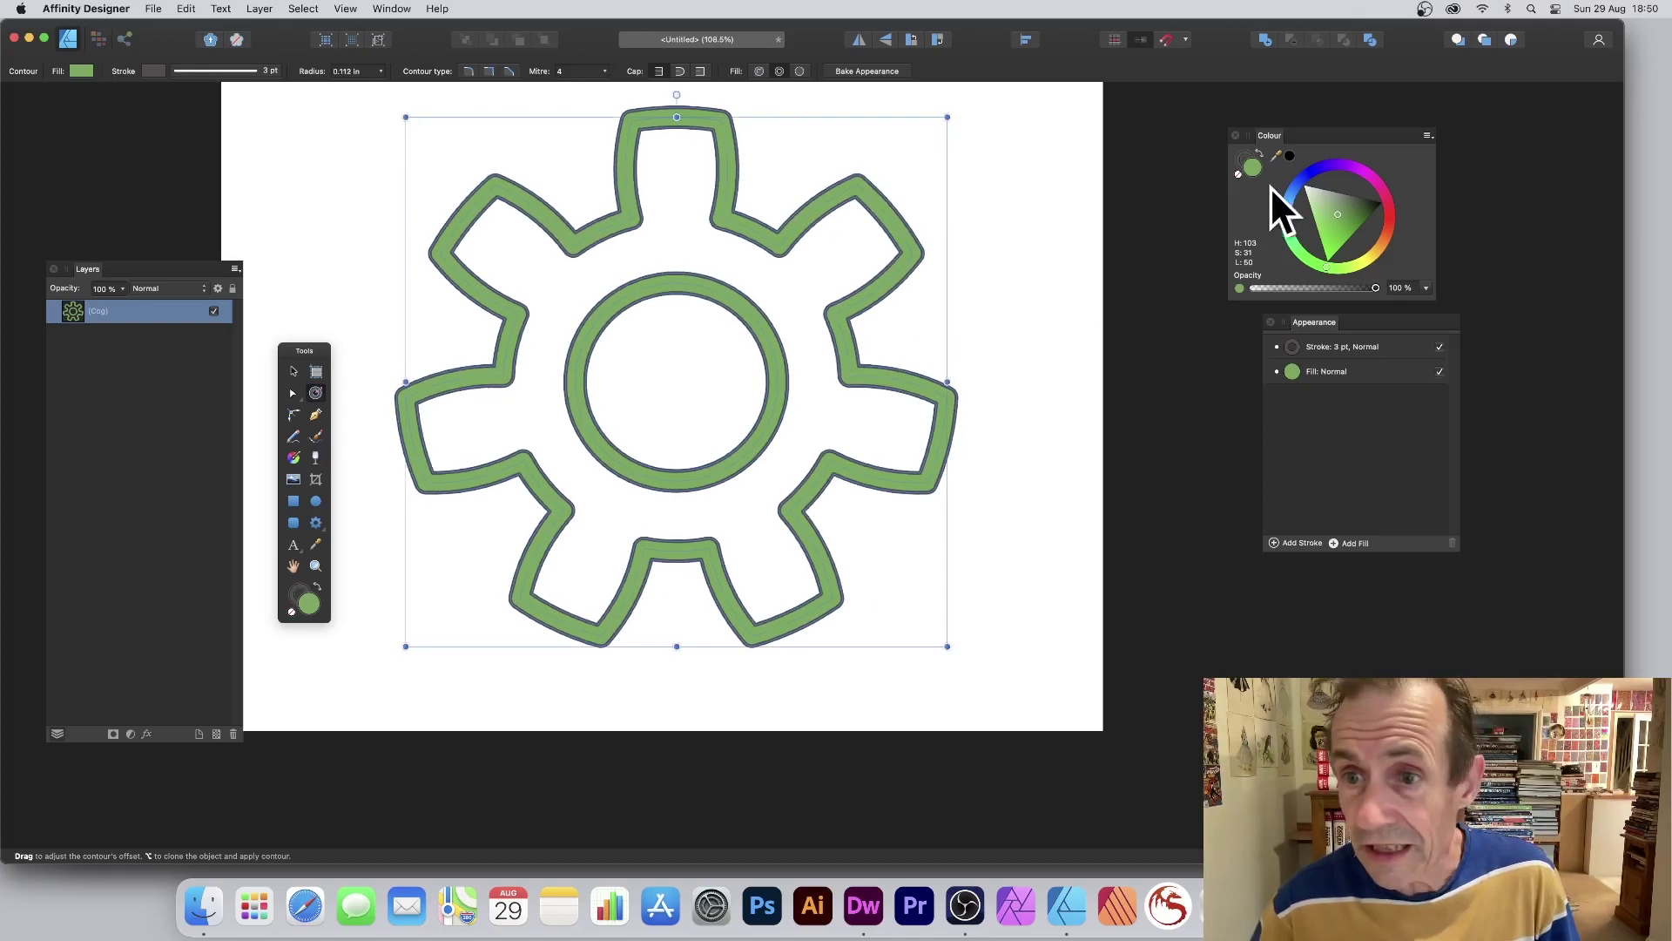
pyautogui.moveTo(1287, 170); pyautogui.dragTo(1377, 183)
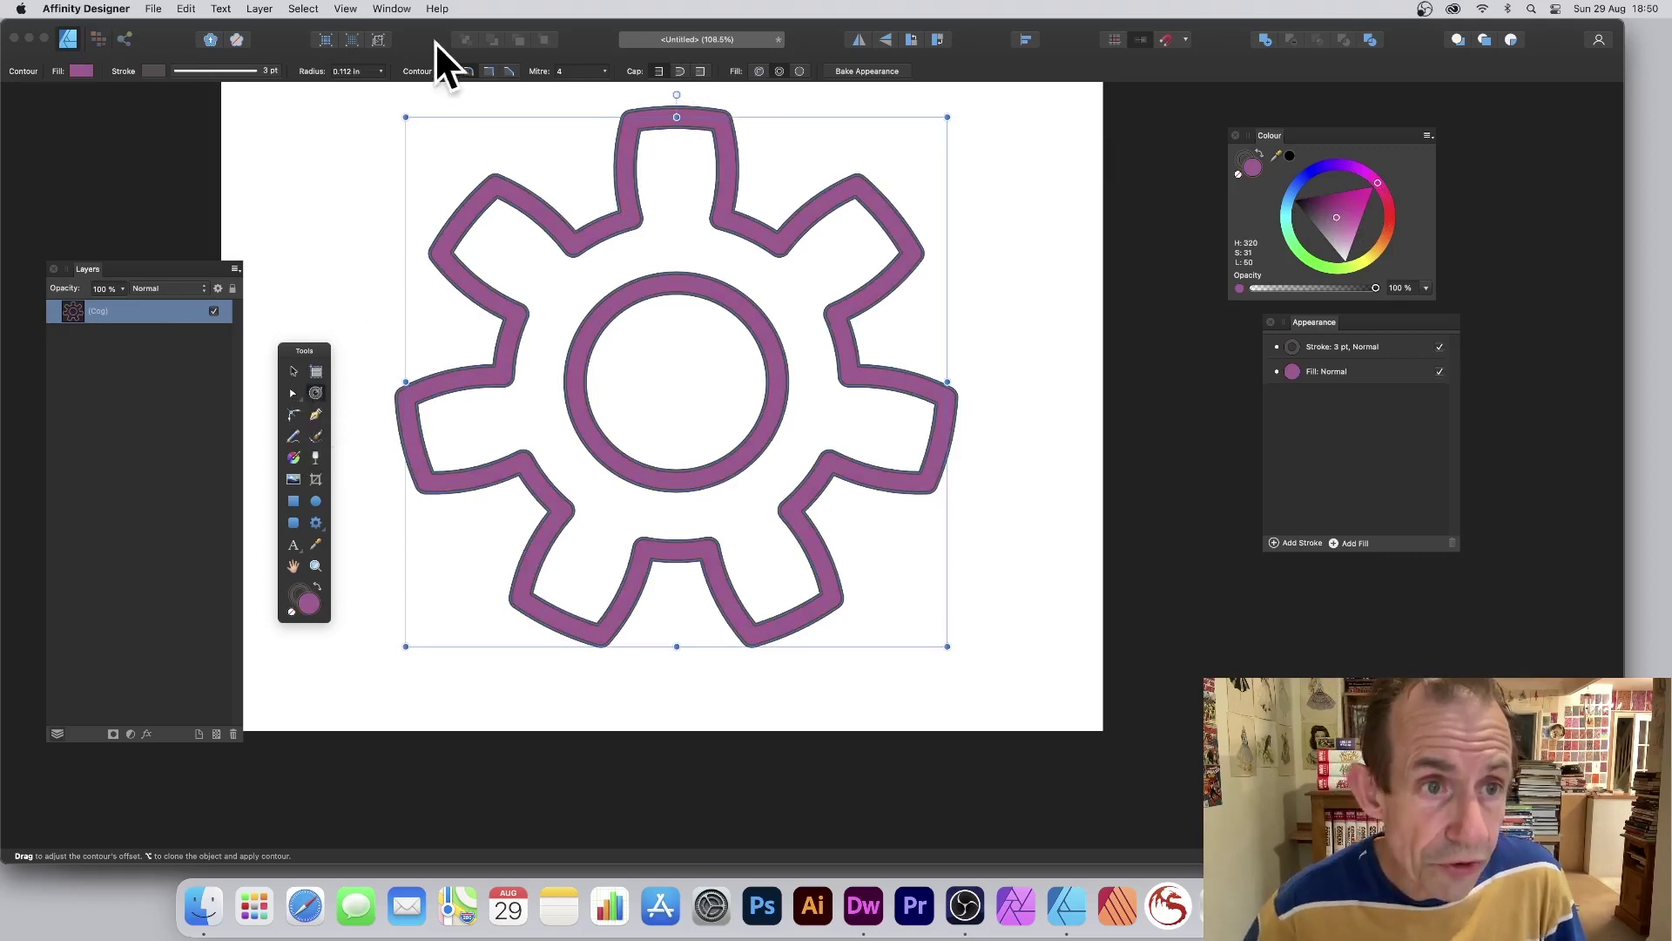
# - Give the contour rounded corner joins and set its radius to 0.105 in
pyautogui.click(491, 72)
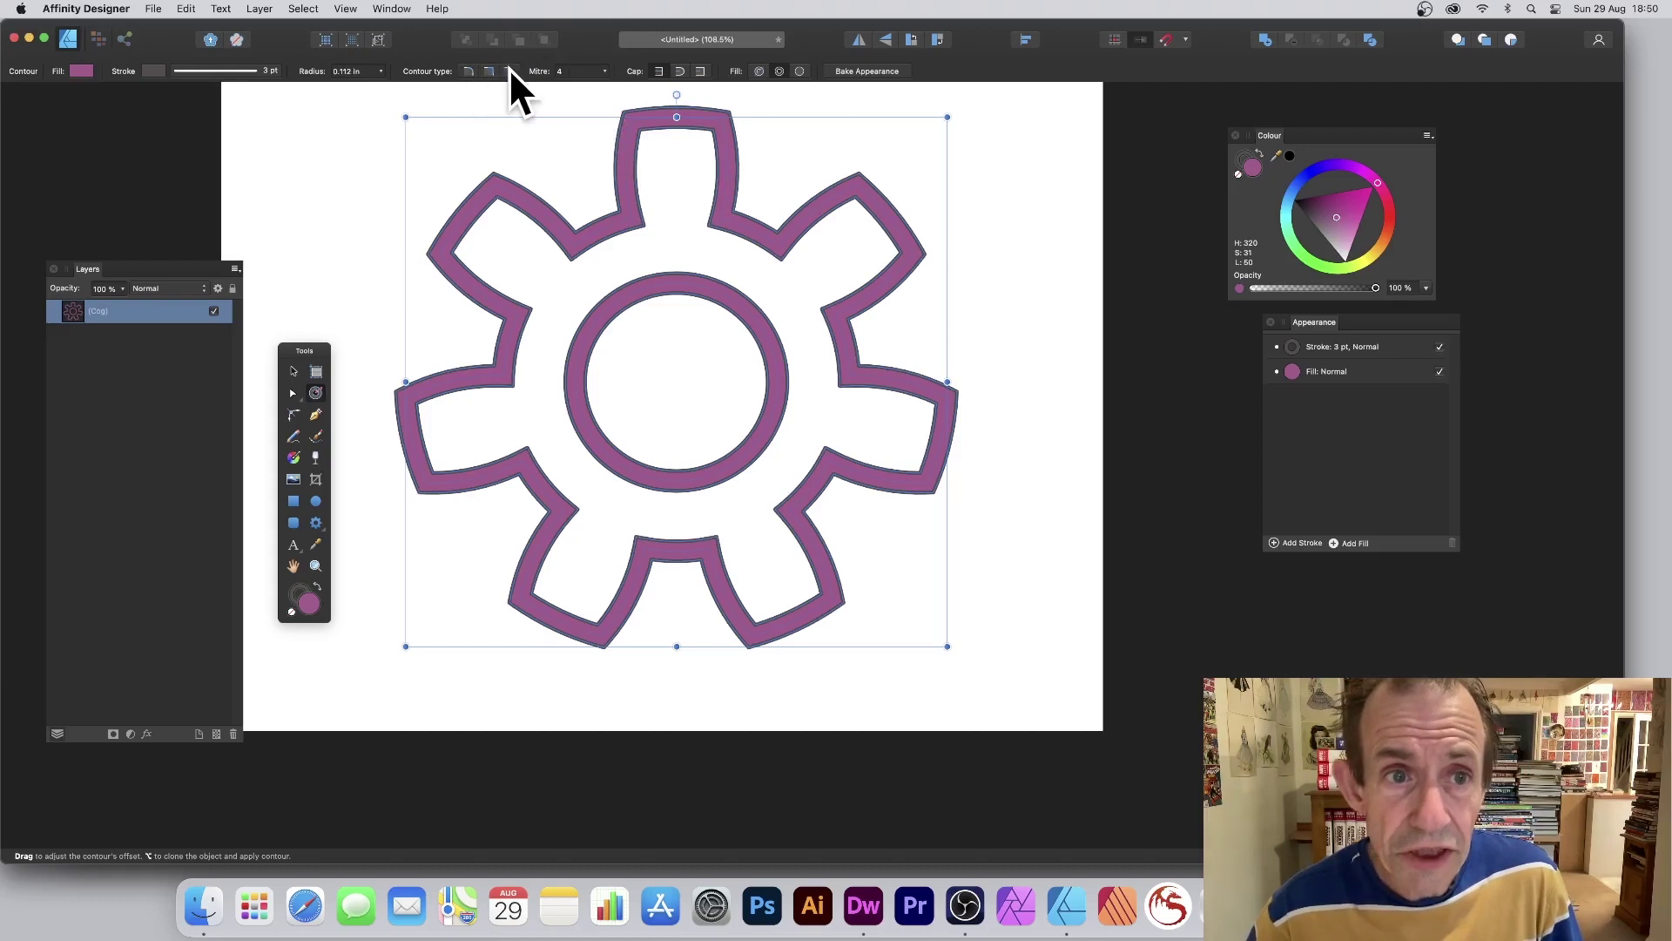
pyautogui.click(510, 72)
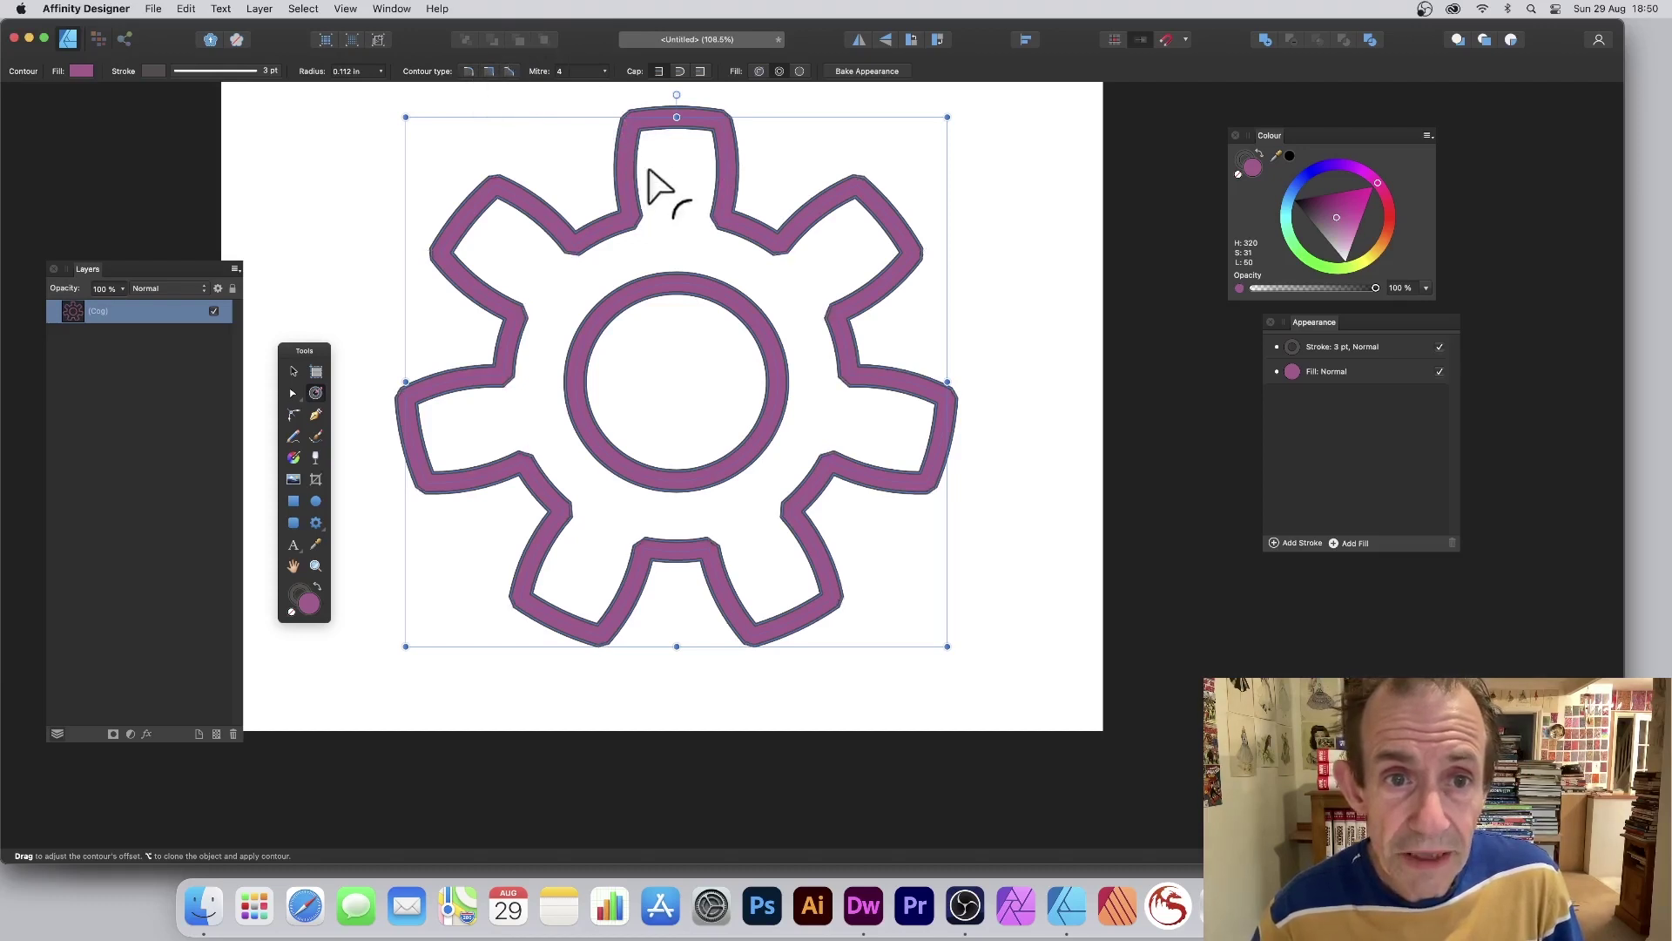
pyautogui.click(603, 71)
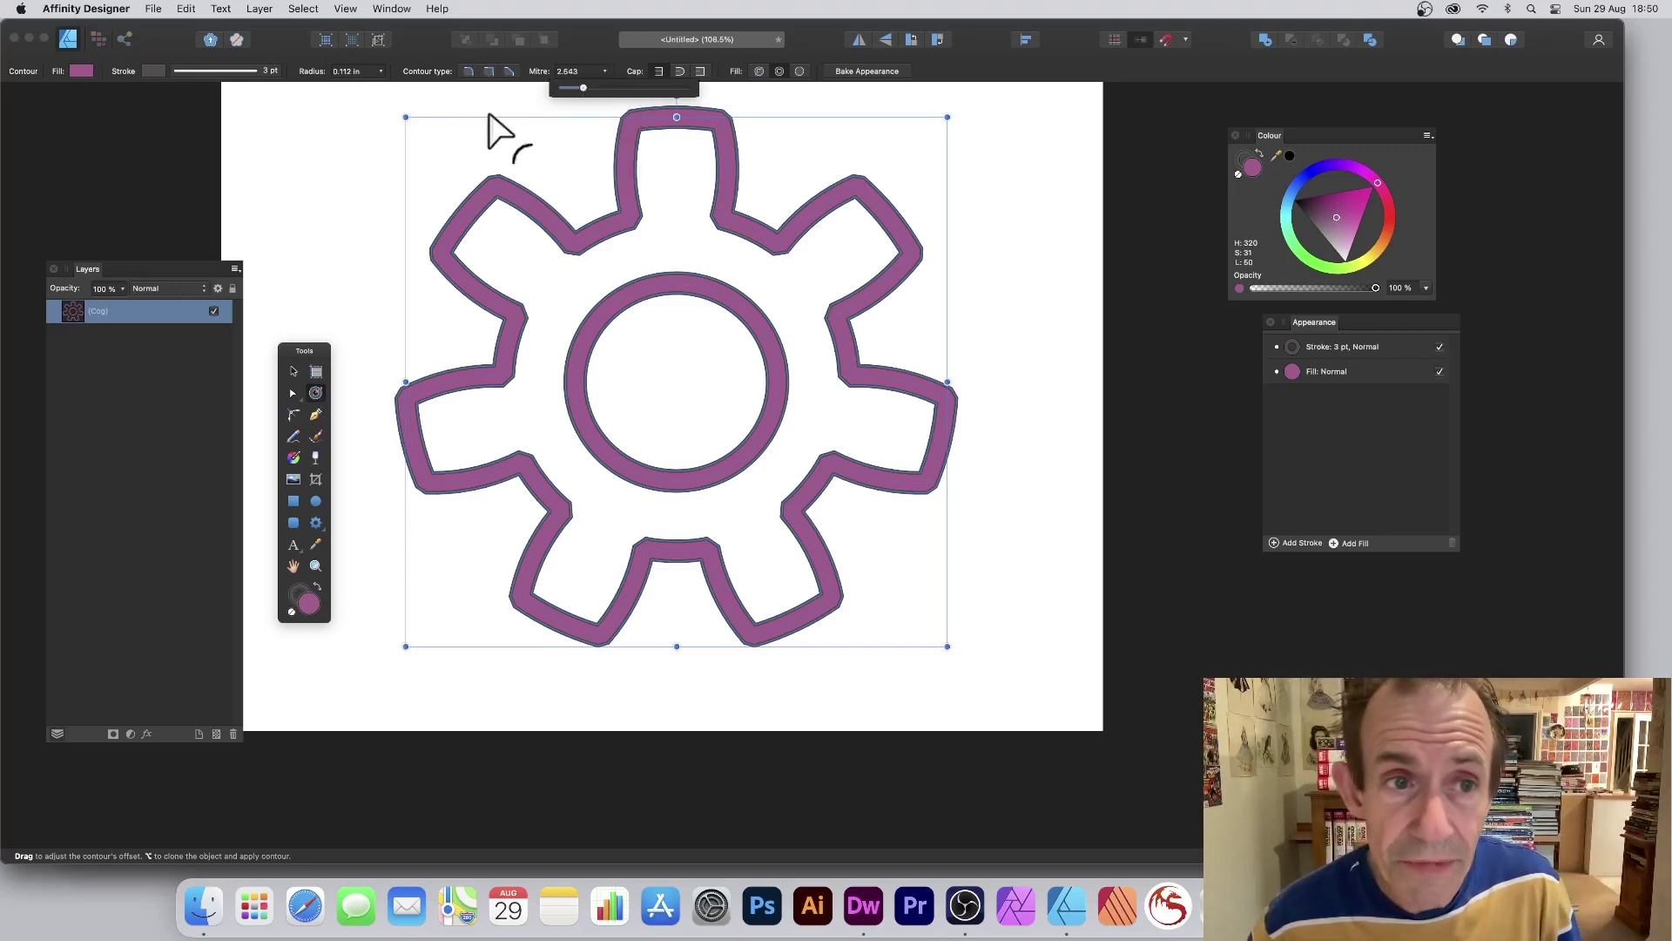
pyautogui.click(468, 71)
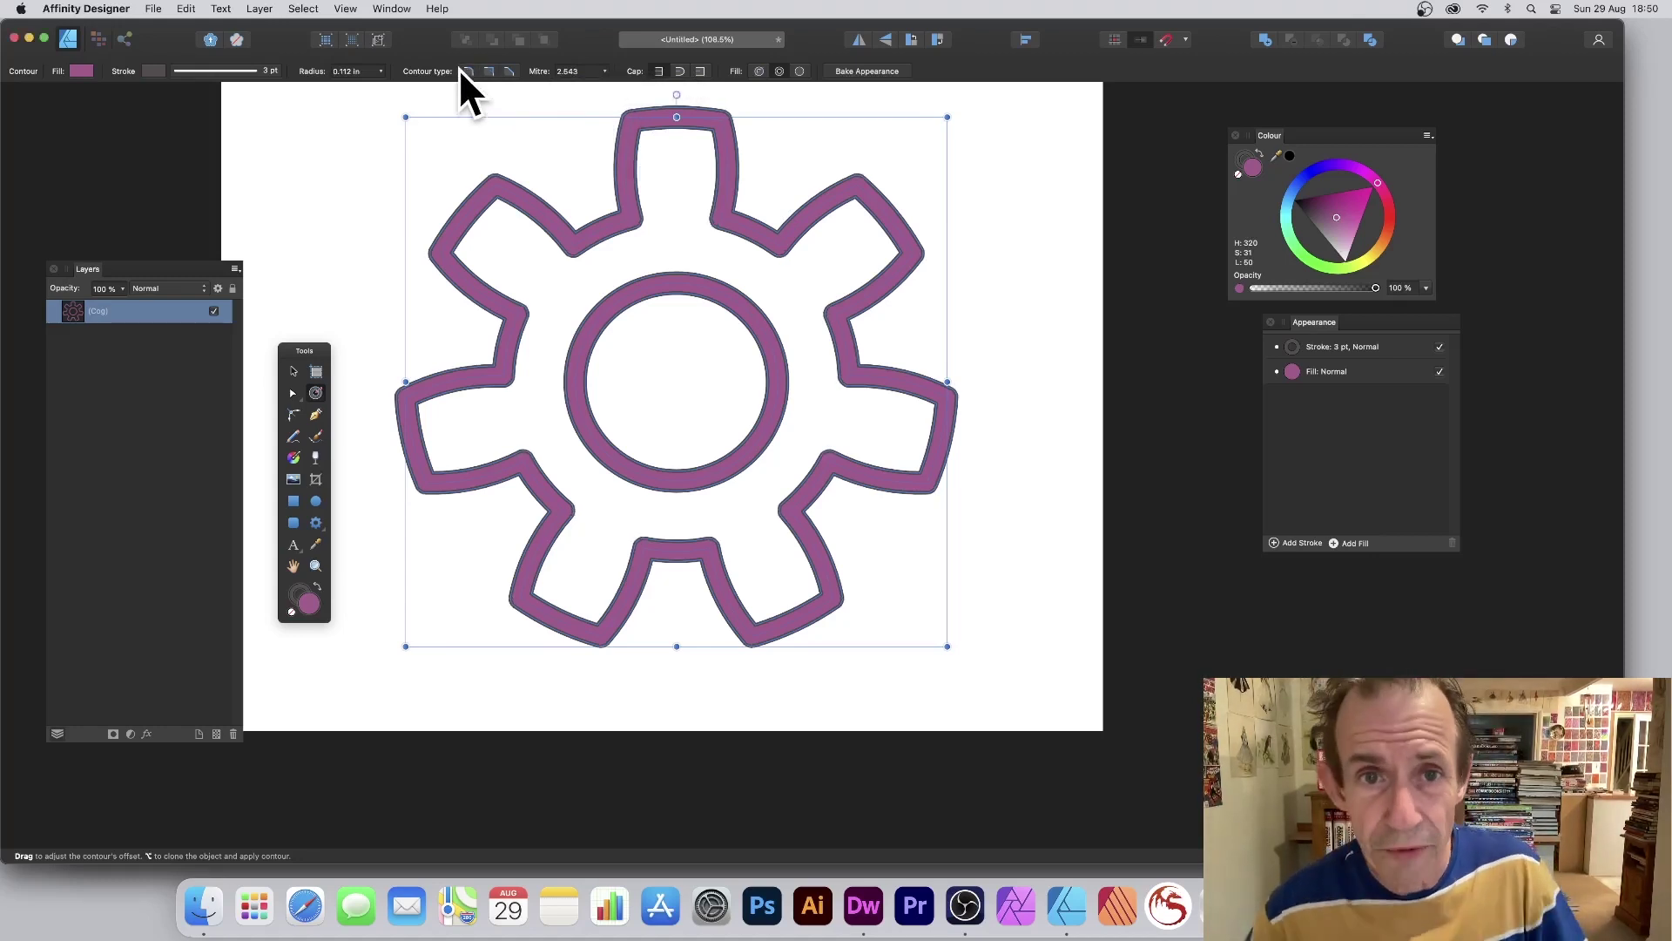
pyautogui.click(380, 70)
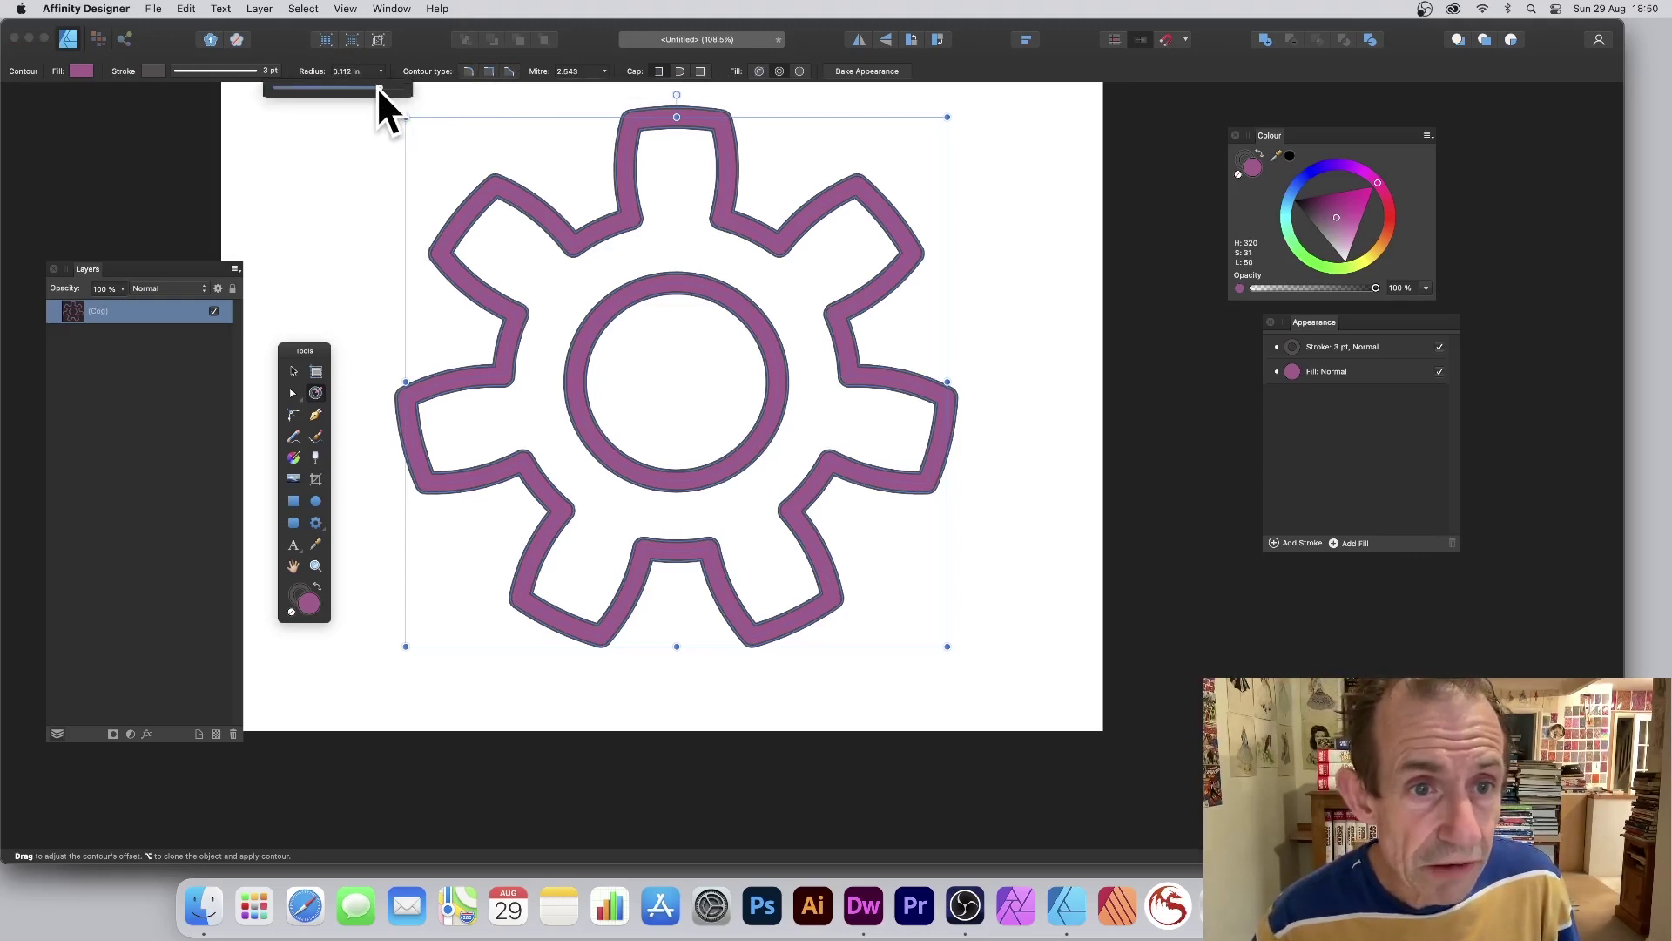
pyautogui.moveTo(377, 86)
pyautogui.mouseDown()
pyautogui.moveTo(353, 85)
pyautogui.moveTo(374, 87)
pyautogui.mouseUp()
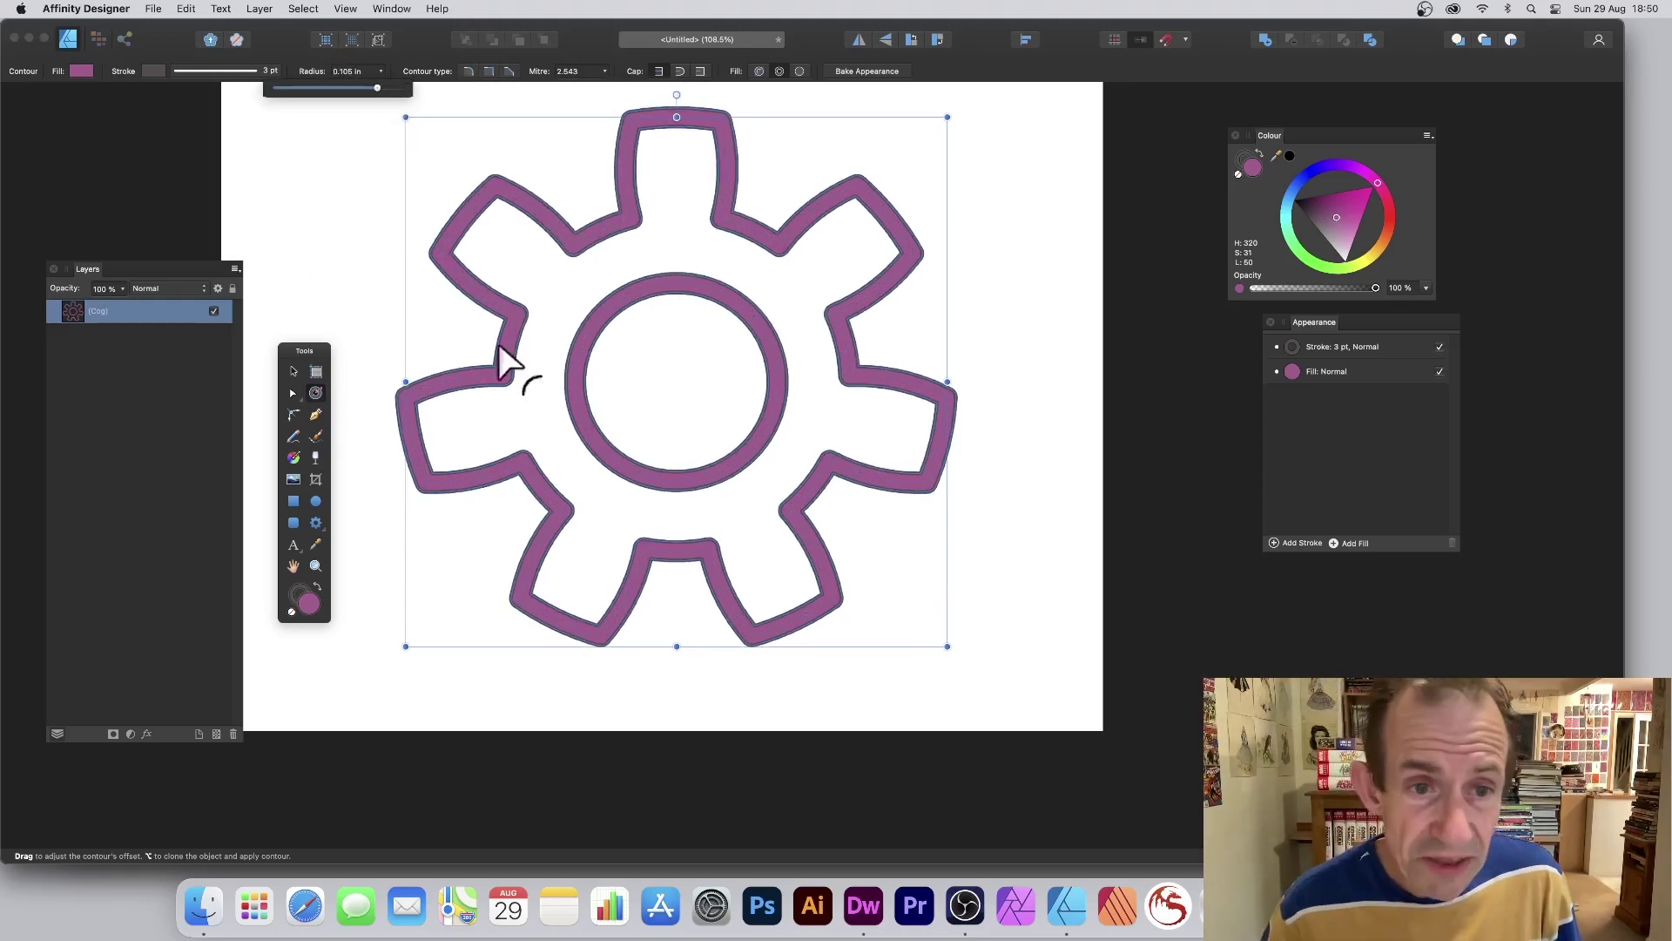
# - Thicken the cog's outline contour and brighten its fill to vivid magenta
pyautogui.moveTo(462, 219)
pyautogui.mouseDown()
pyautogui.moveTo(514, 265)
pyautogui.moveTo(481, 234)
pyautogui.mouseUp()
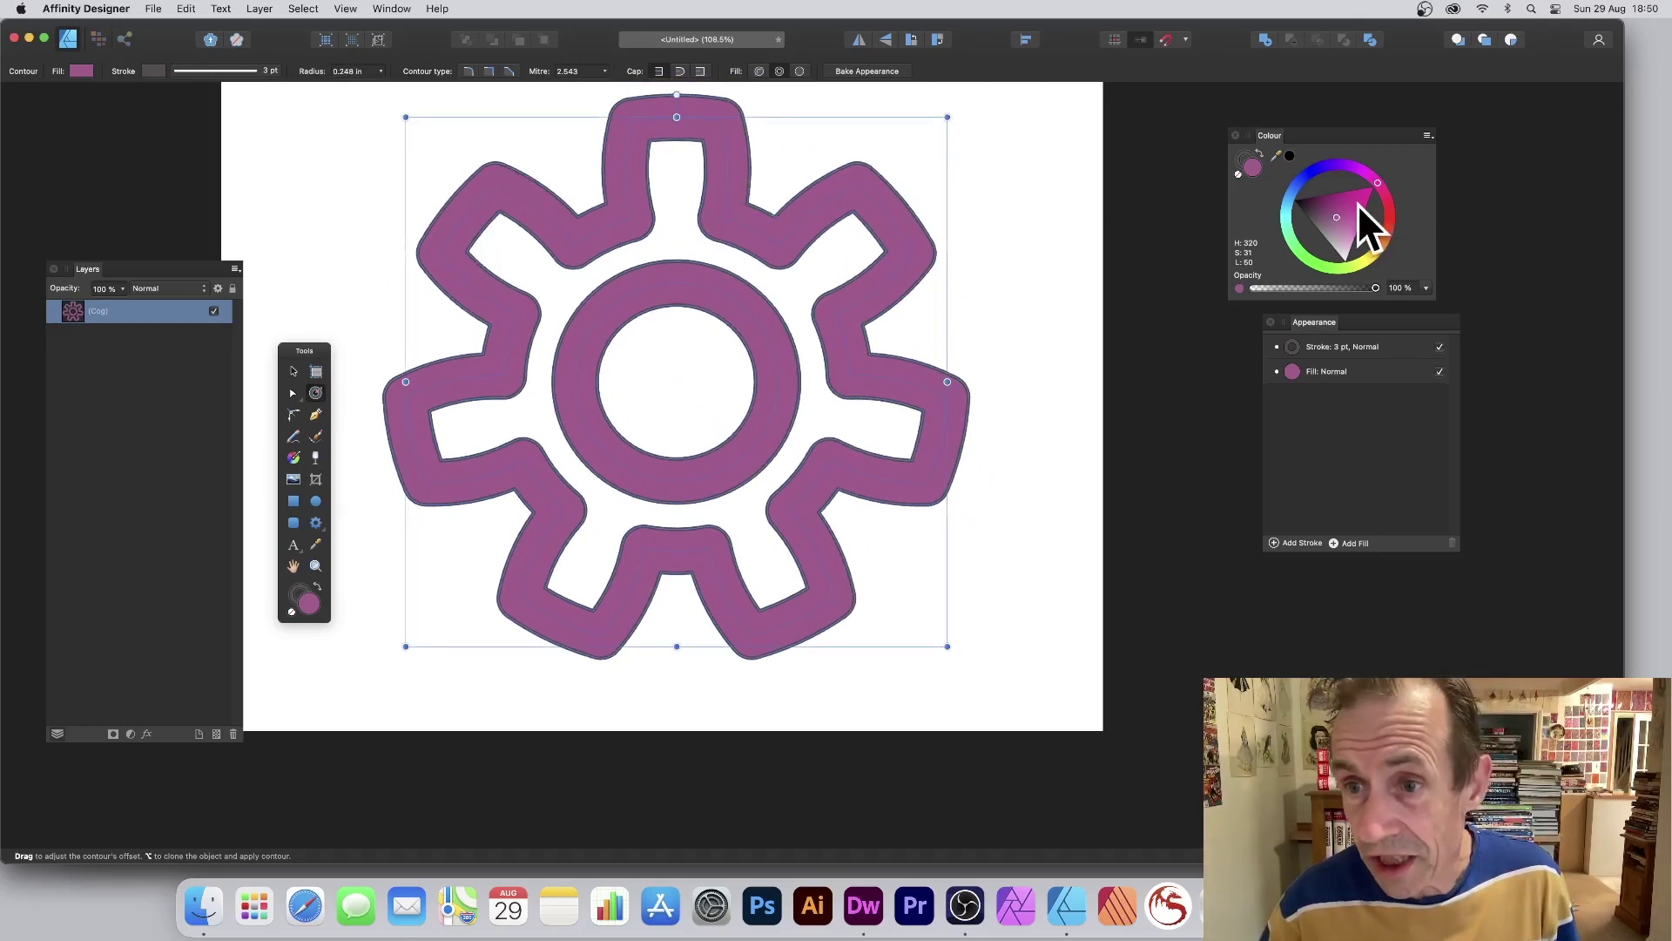
pyautogui.click(1359, 204)
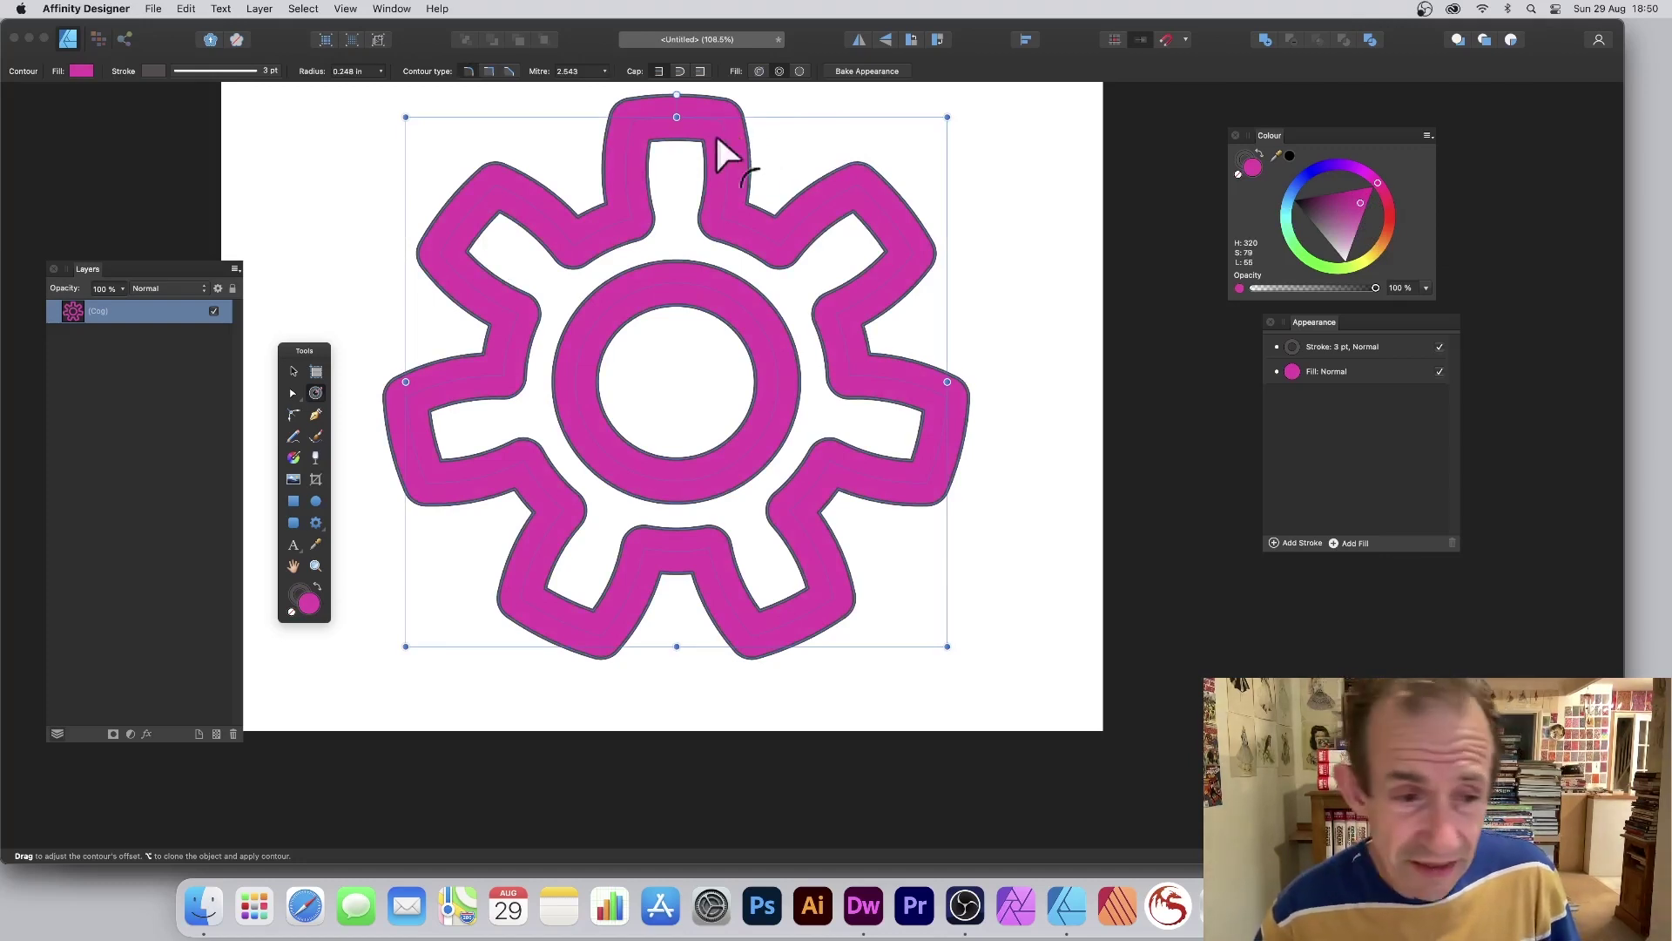
pyautogui.click(294, 459)
# - Lay a gradient across the cog's fill and make it elliptical
pyautogui.moveTo(513, 199)
pyautogui.mouseDown()
pyautogui.moveTo(871, 405)
pyautogui.moveTo(662, 333)
pyautogui.moveTo(565, 255)
pyautogui.moveTo(822, 414)
pyautogui.mouseUp()
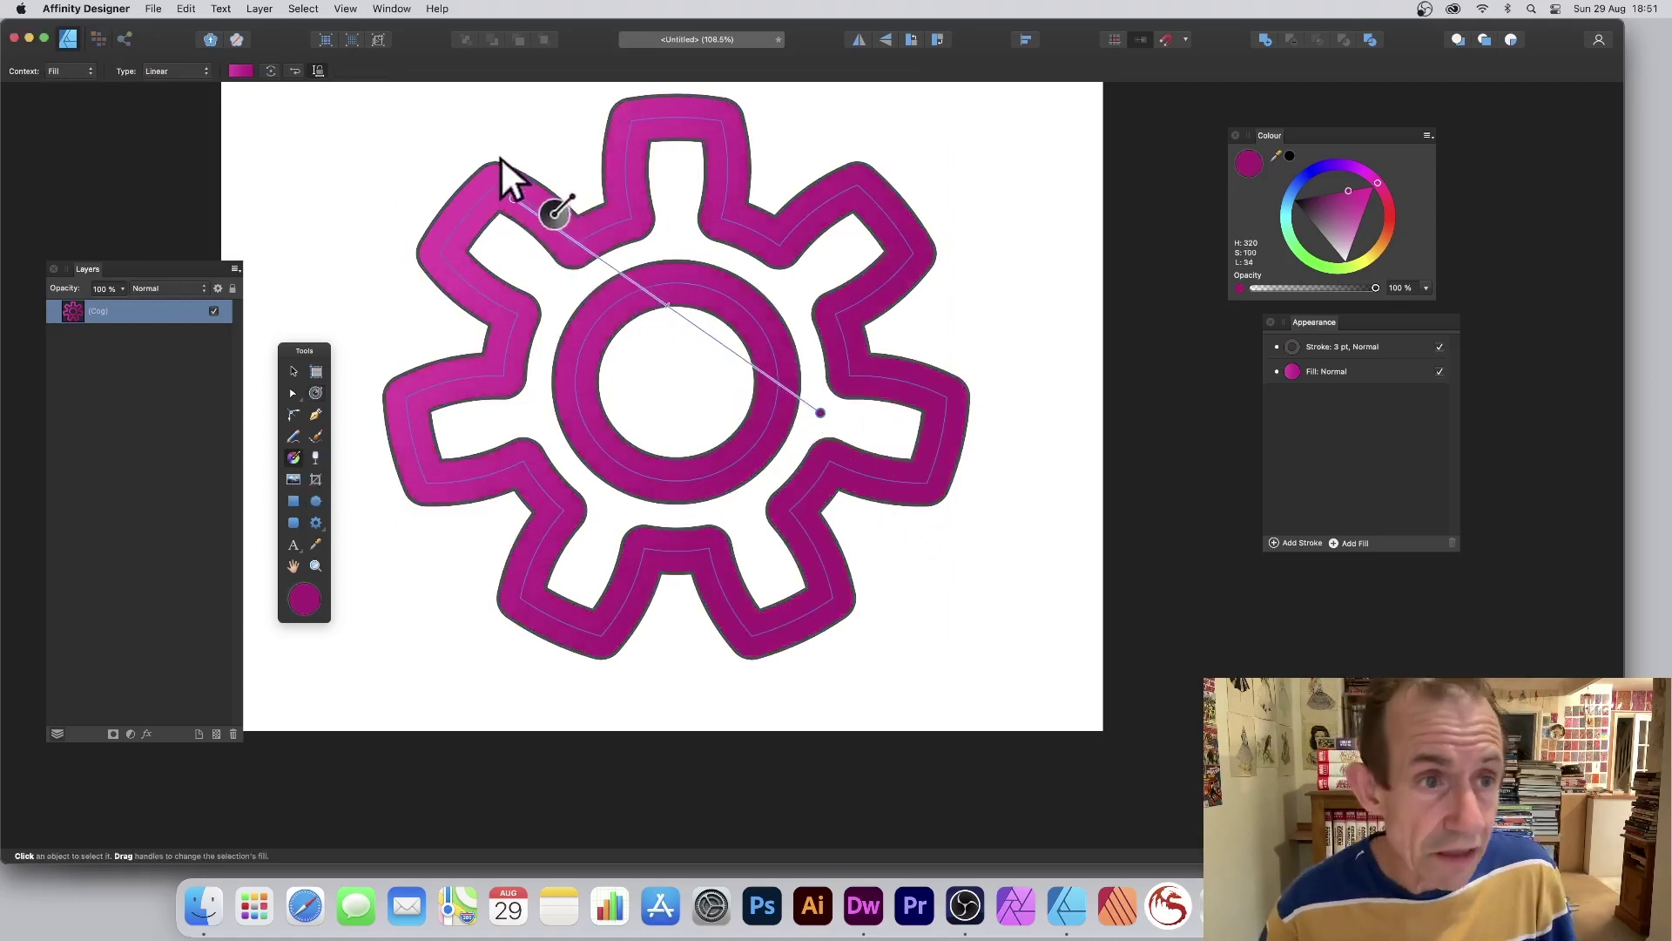
pyautogui.click(179, 71)
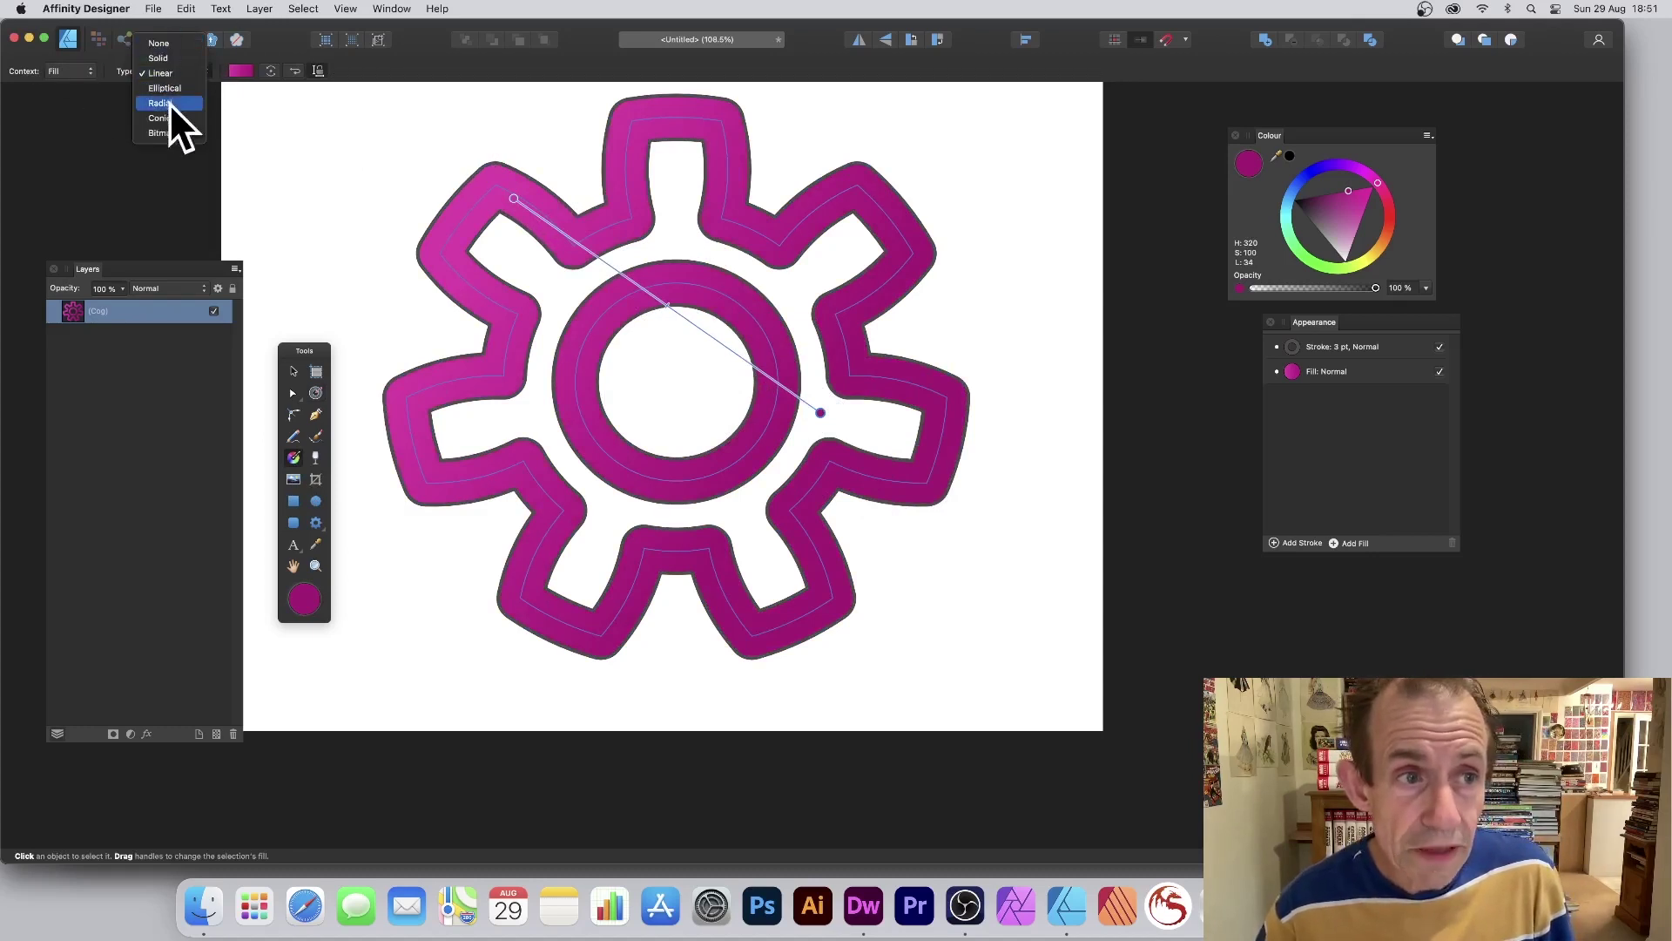
pyautogui.click(163, 89)
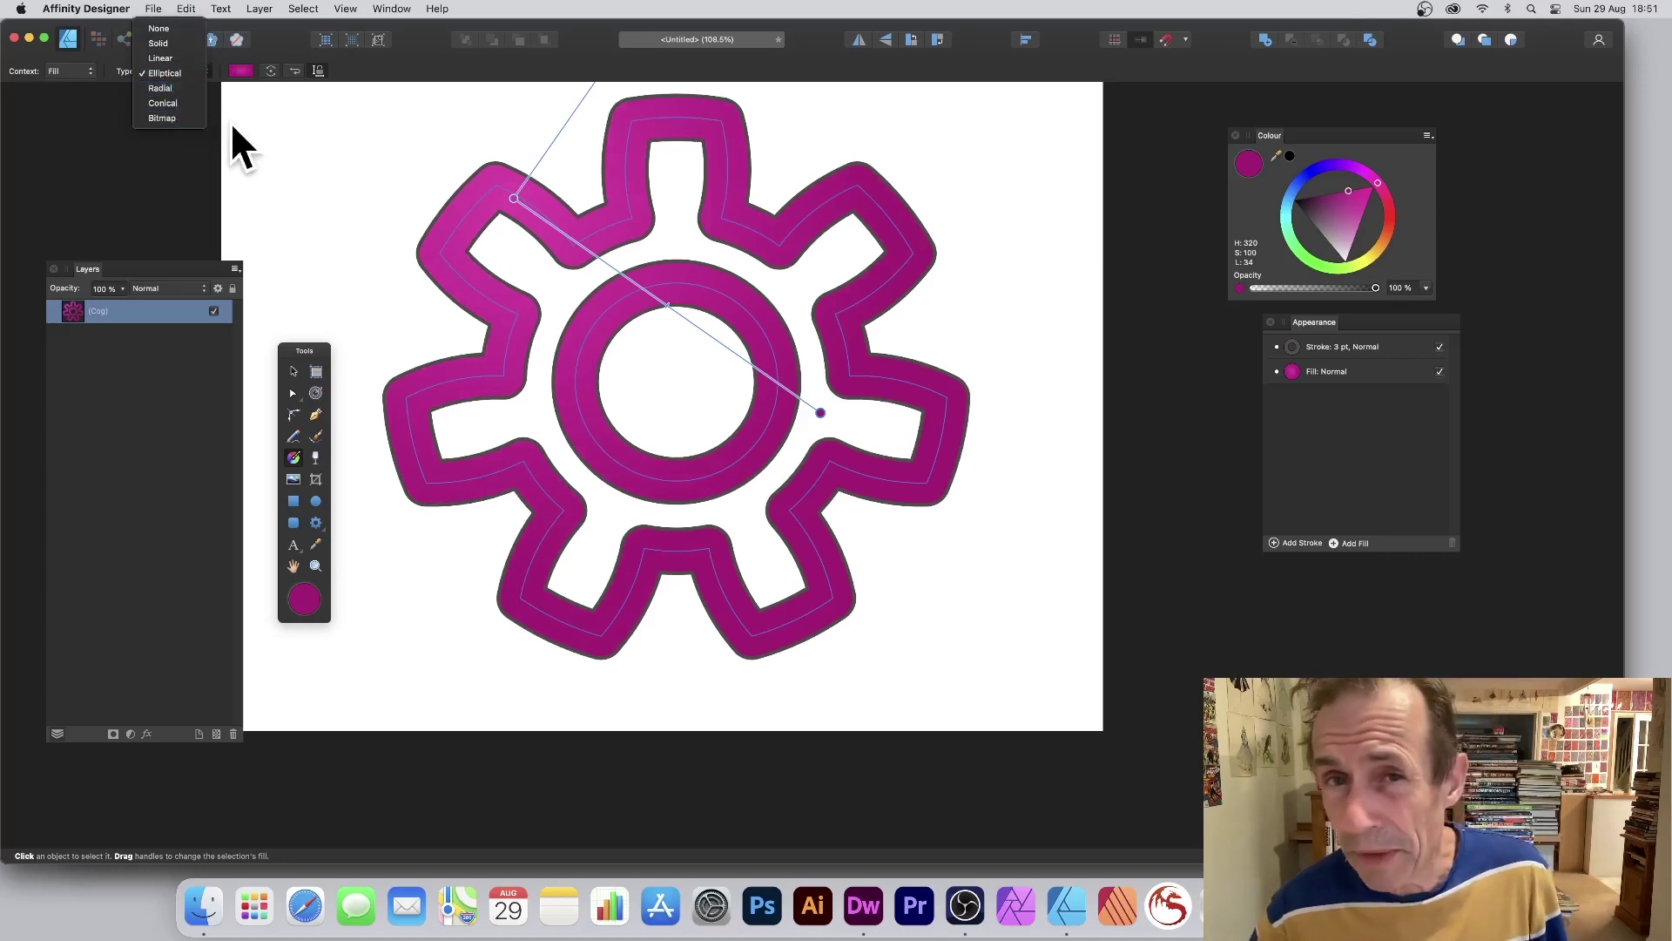
pyautogui.click(275, 50)
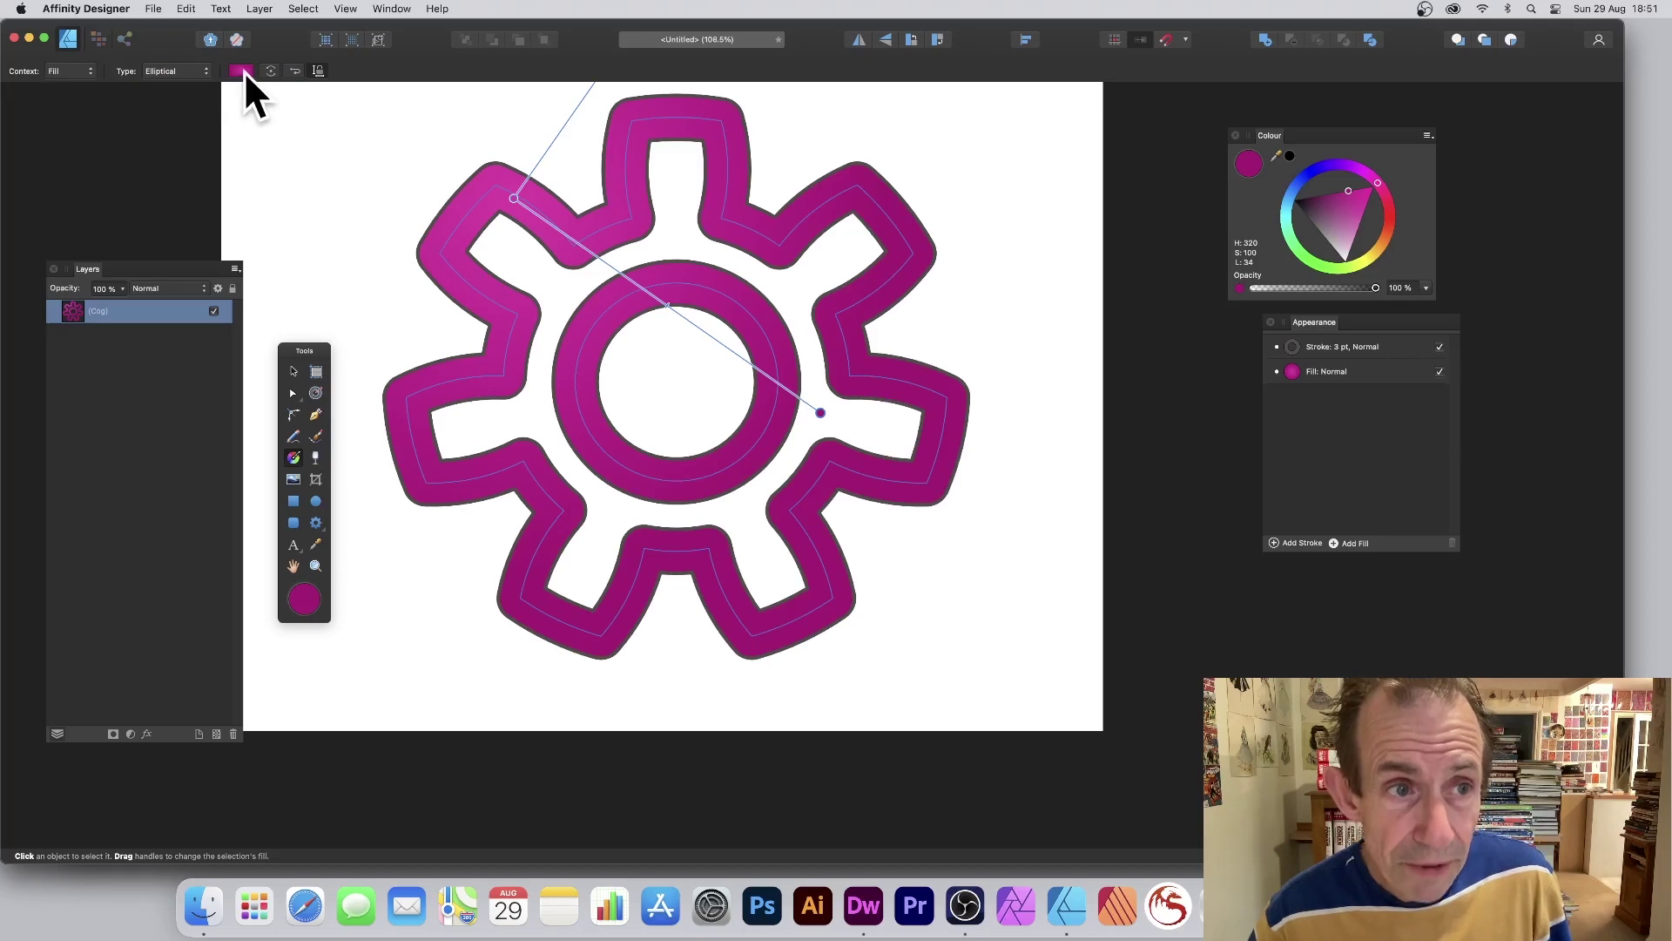
# - Add a saturated orange gradient stop at 31%
pyautogui.click(242, 71)
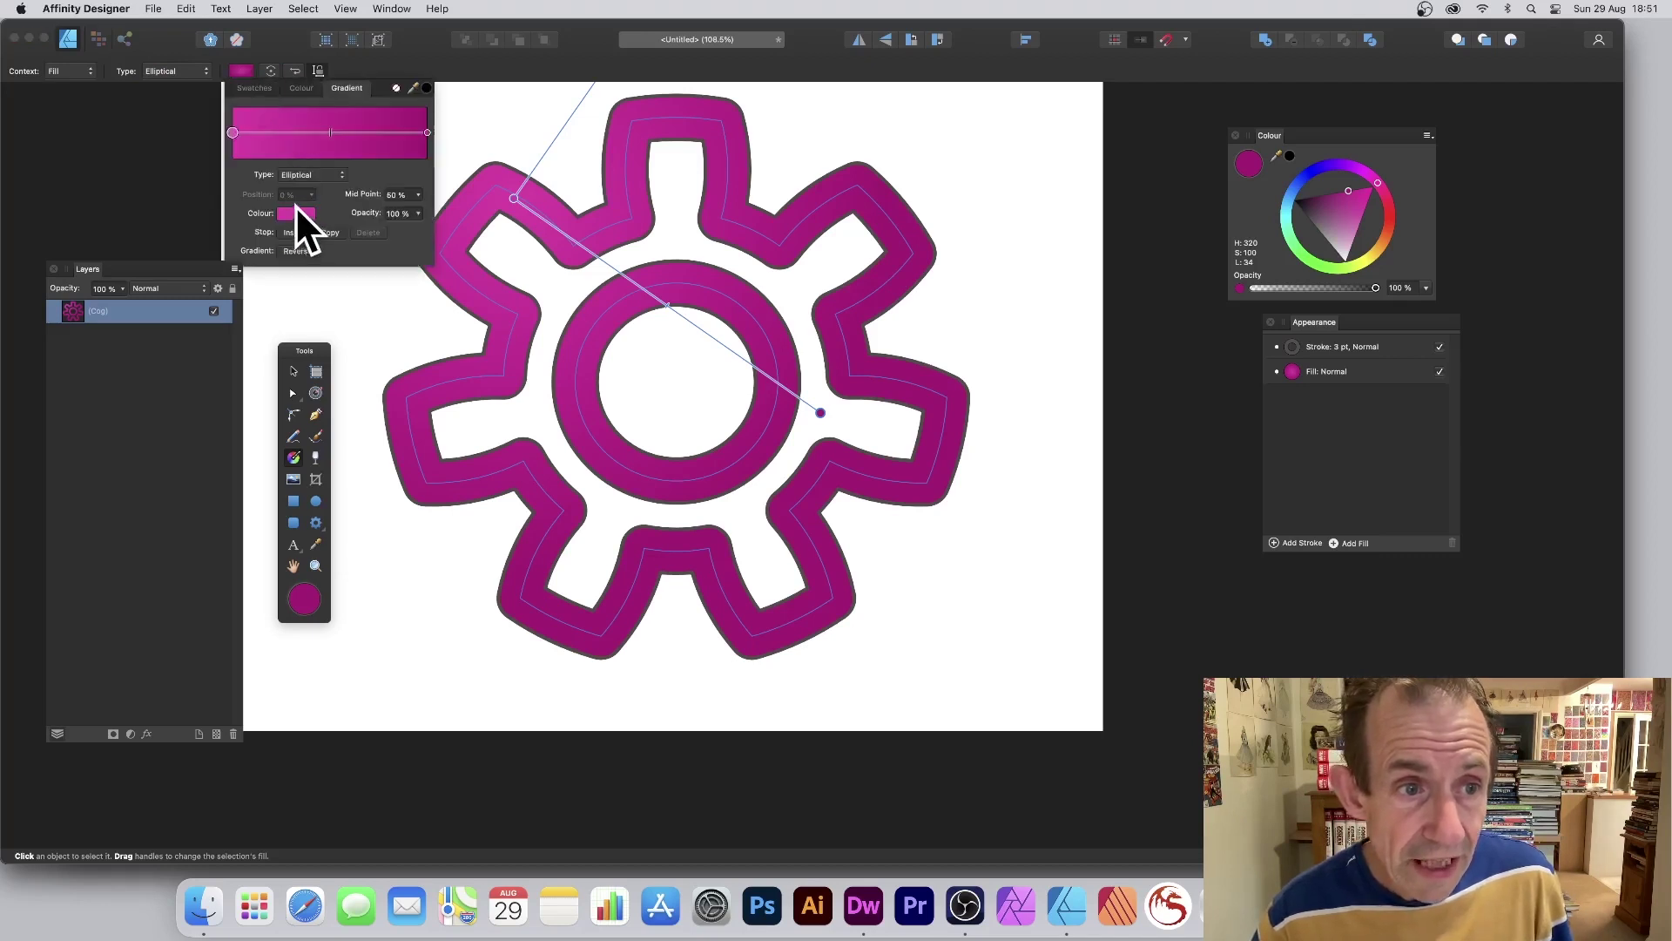
pyautogui.click(295, 133)
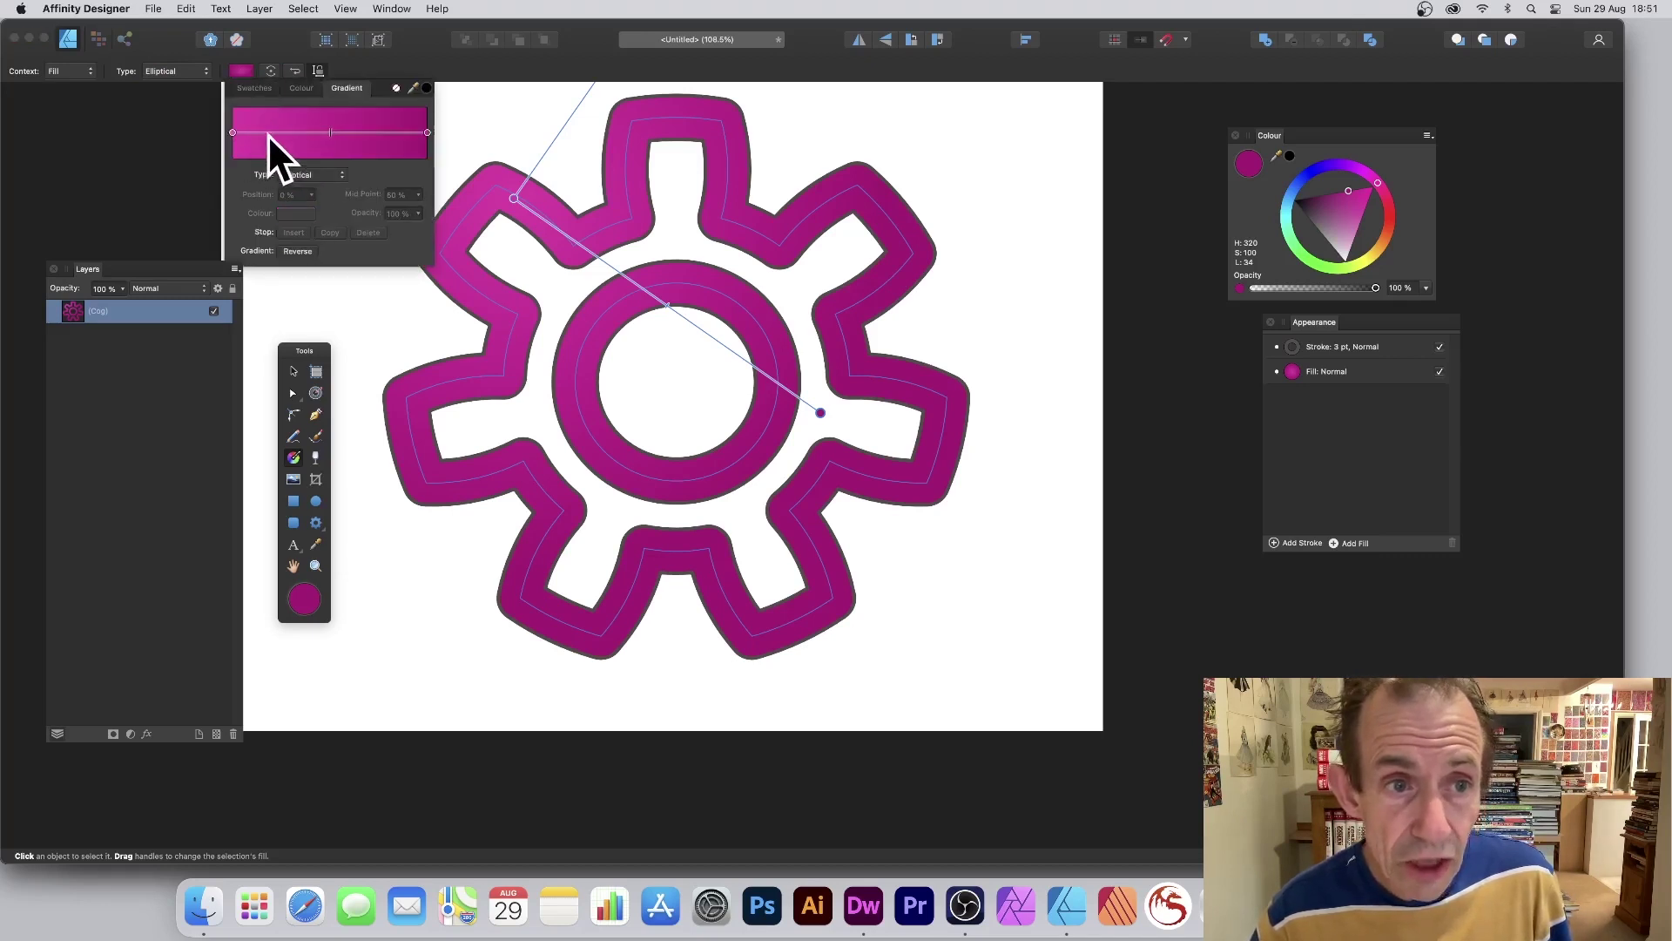
pyautogui.click(292, 133)
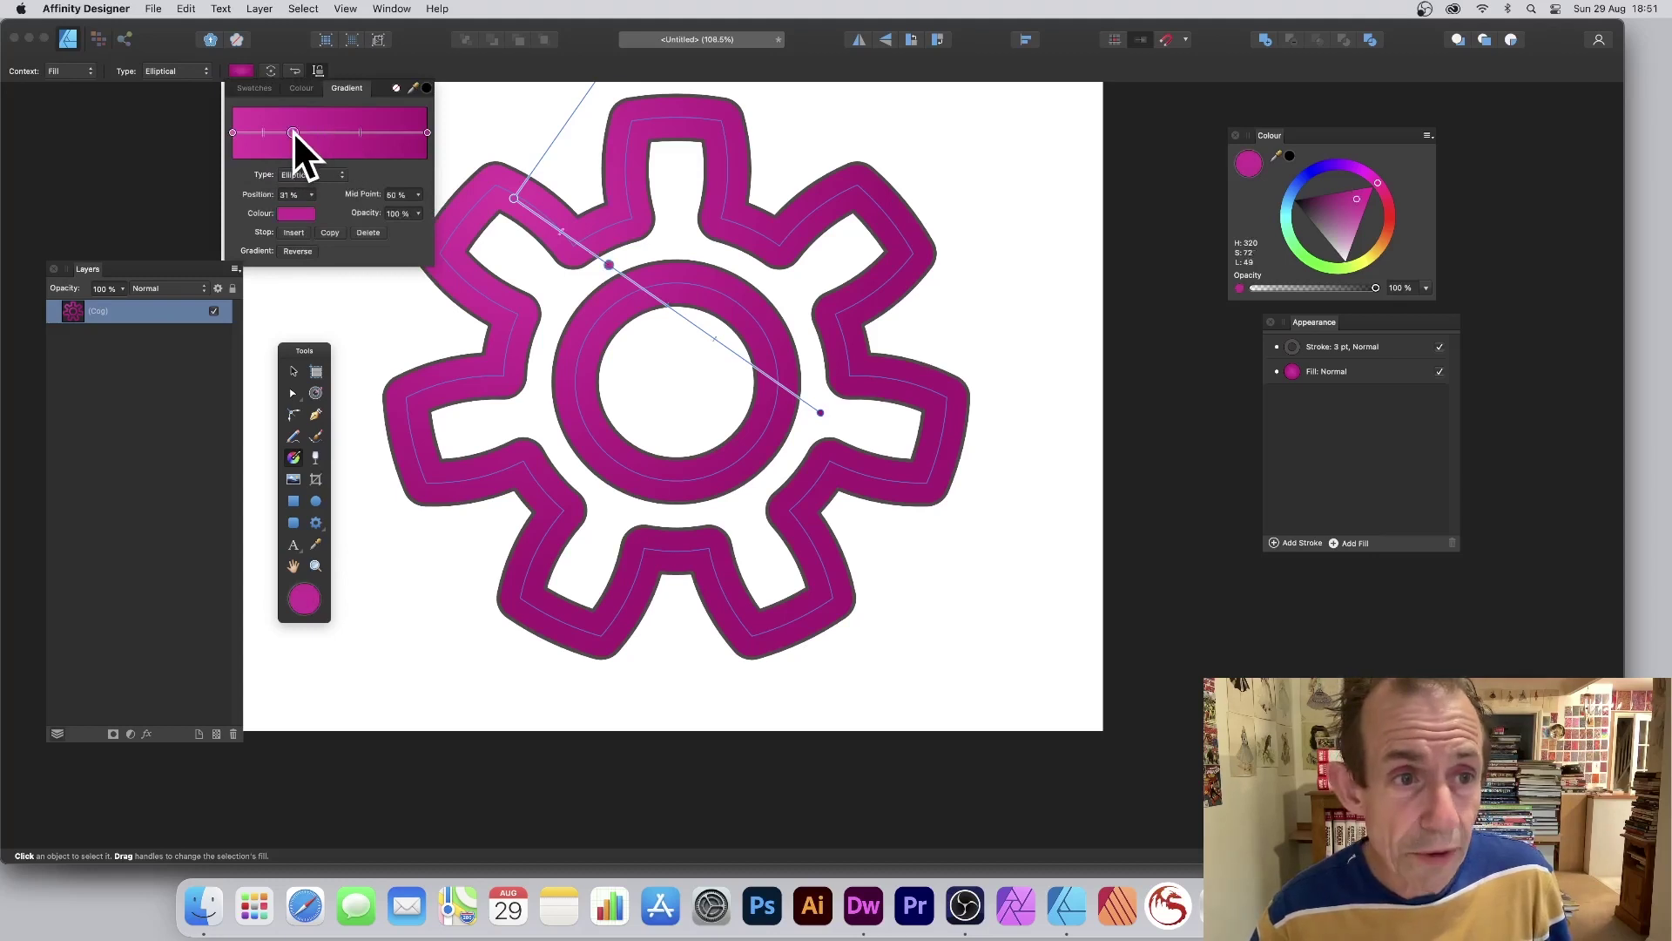
pyautogui.click(291, 209)
pyautogui.click(421, 359)
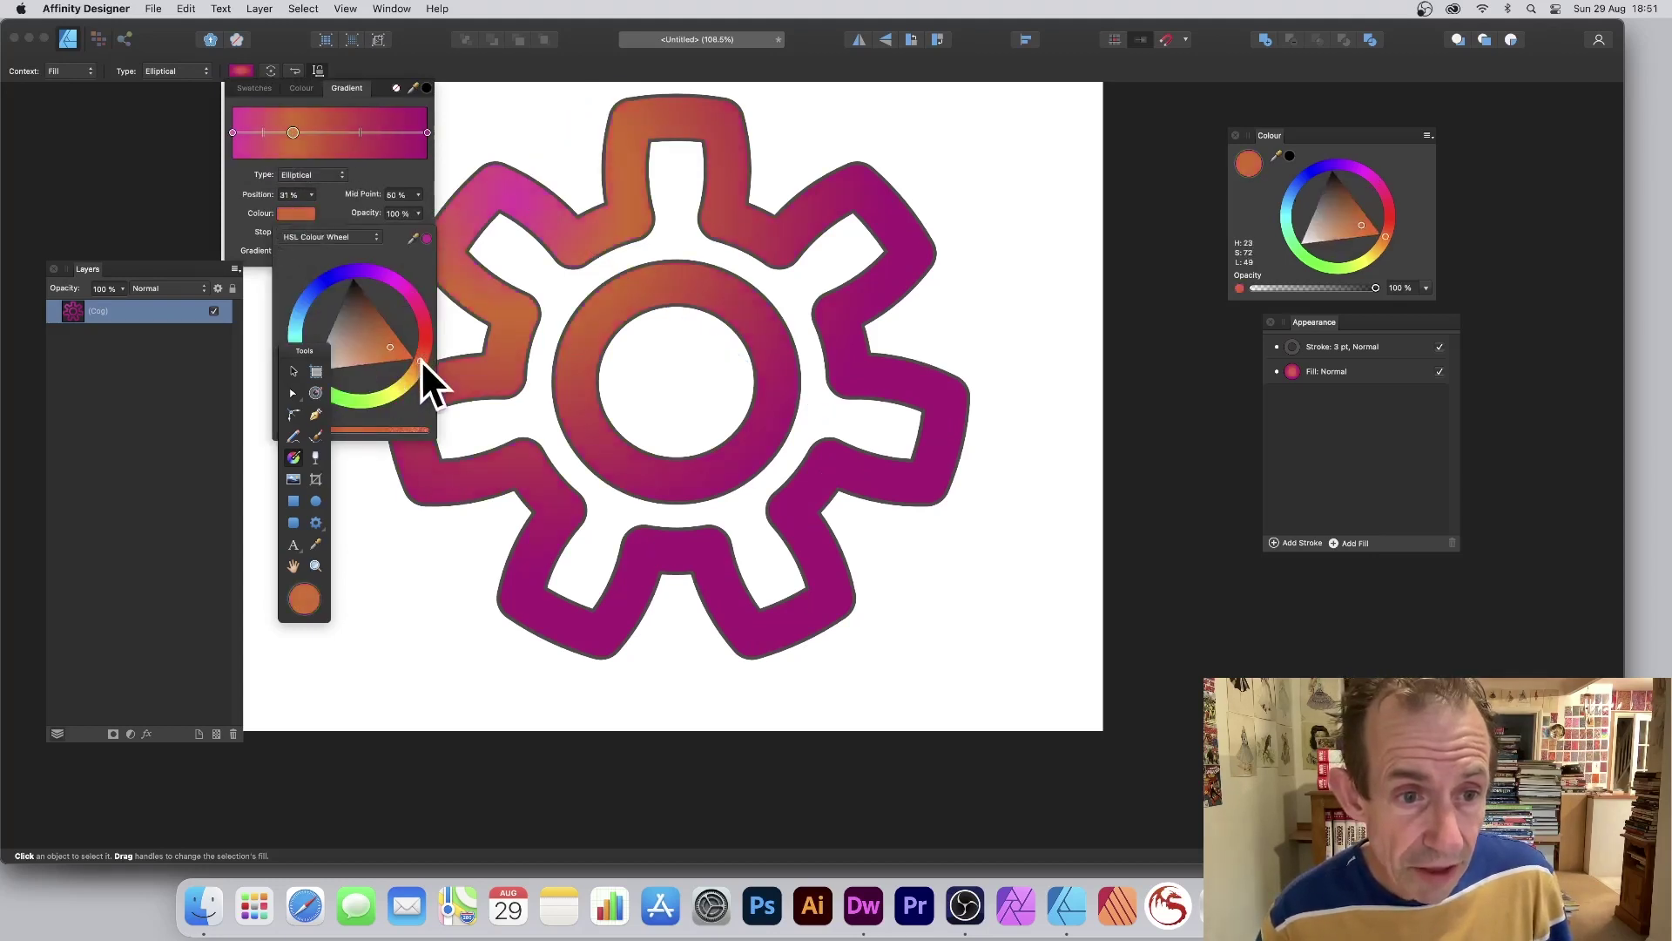
pyautogui.moveTo(369, 326); pyautogui.dragTo(399, 348)
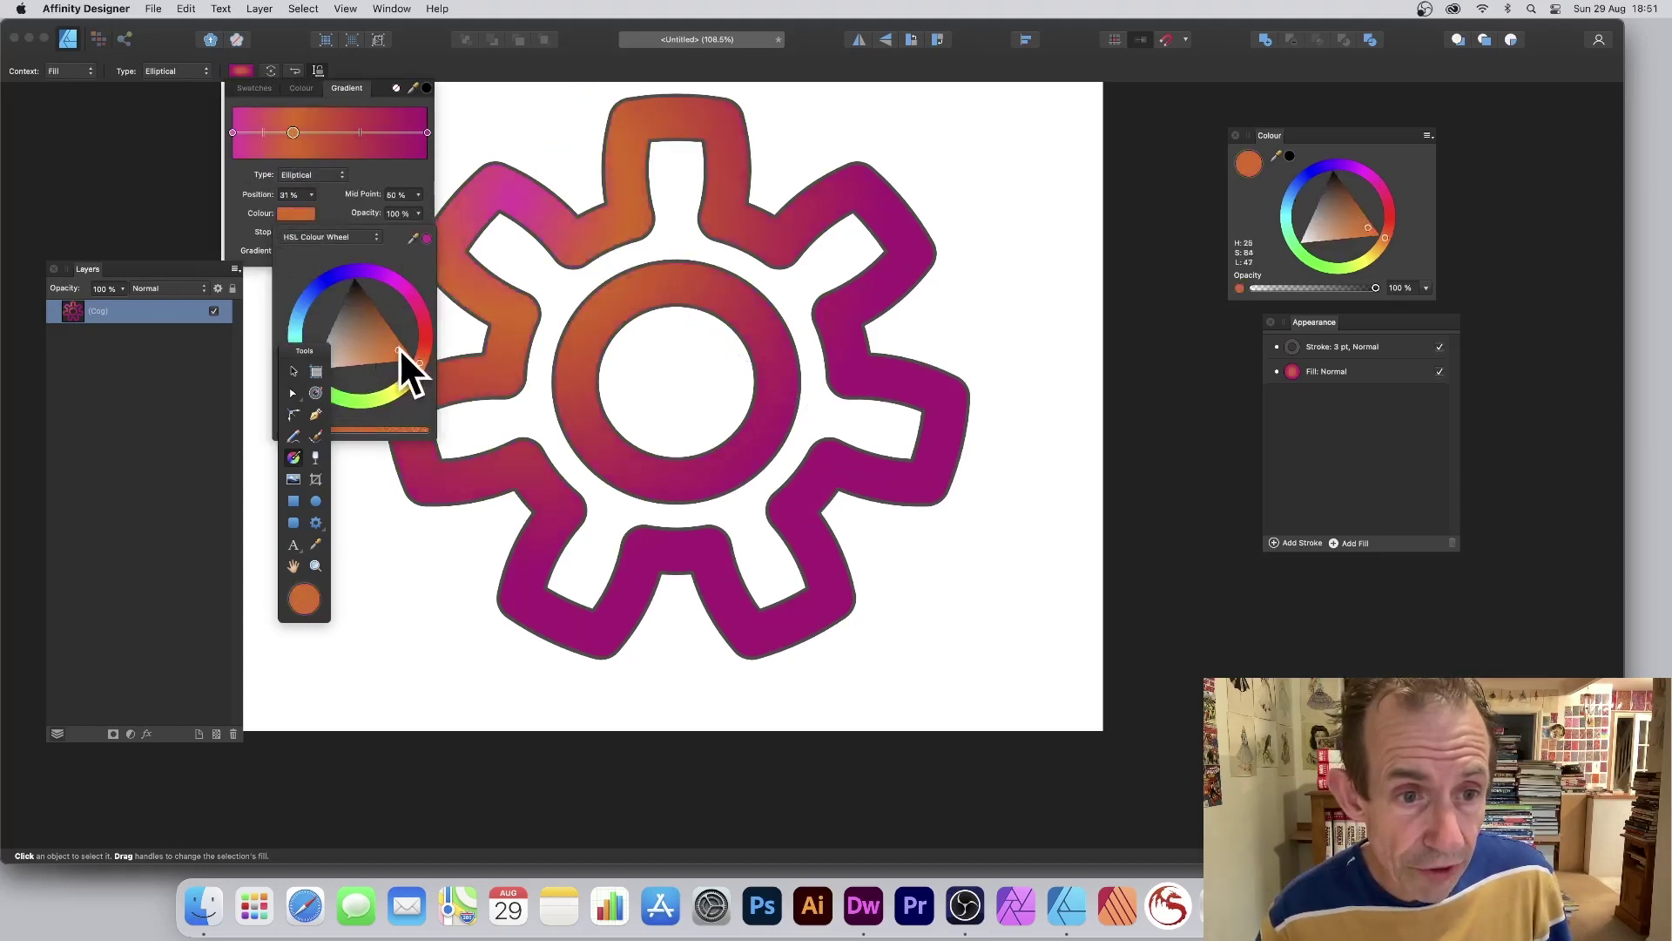
# - Add a blue gradient stop at 77% and move the appearance panel aside
pyautogui.click(382, 132)
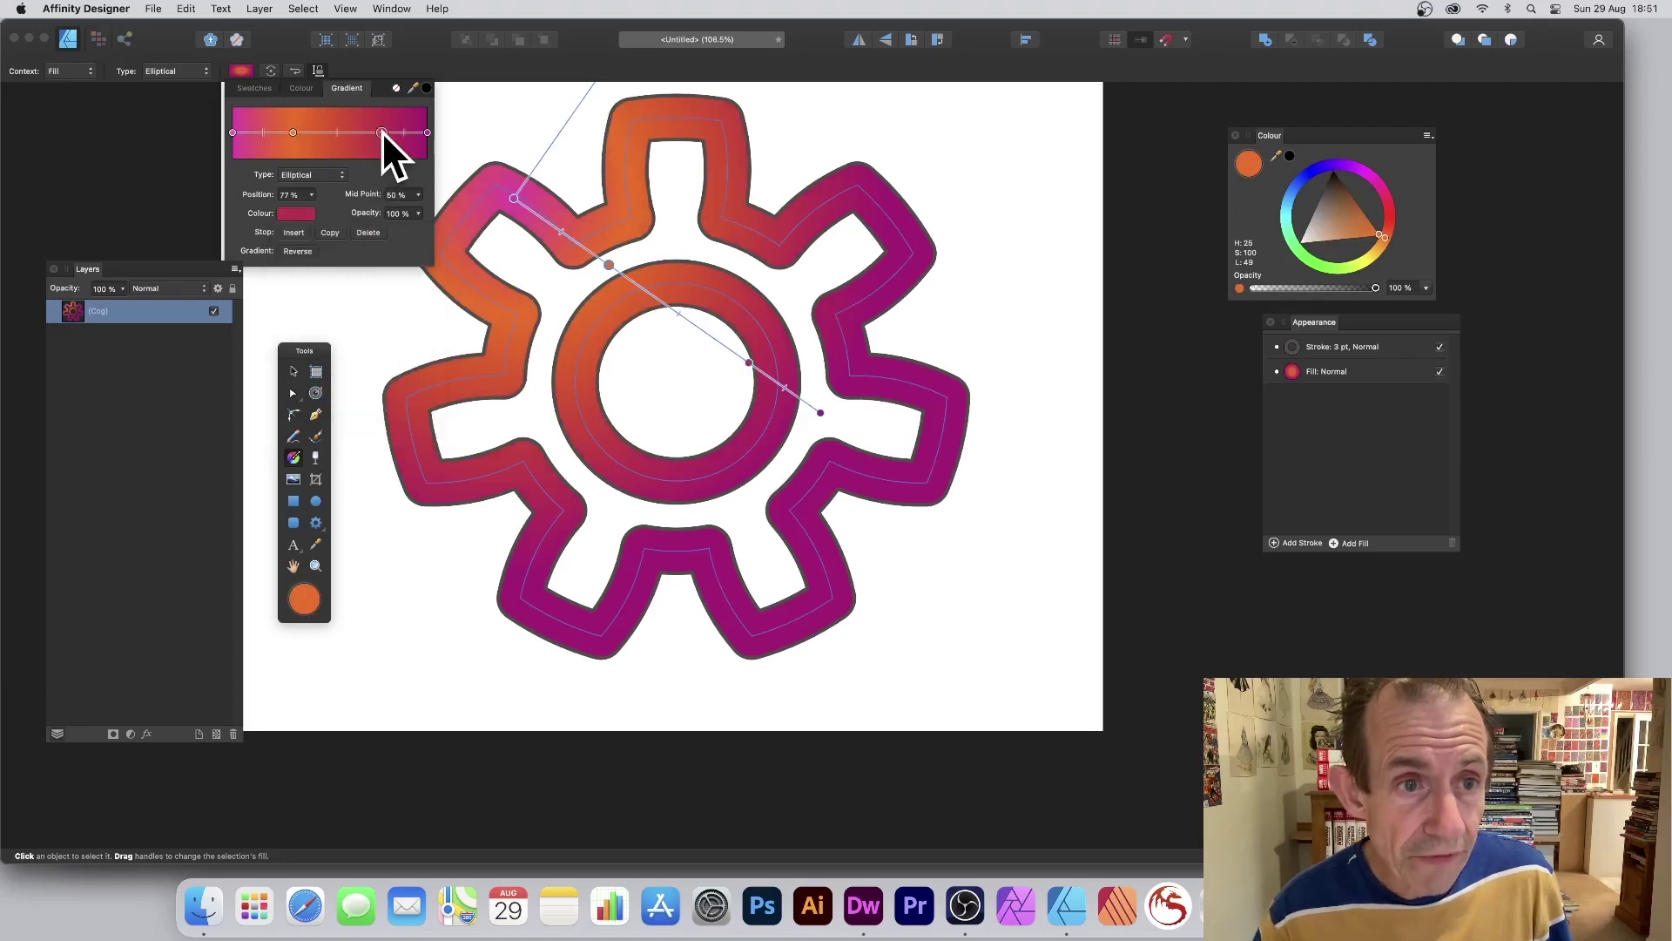
pyautogui.click(297, 213)
pyautogui.moveTo(331, 280); pyautogui.dragTo(320, 280)
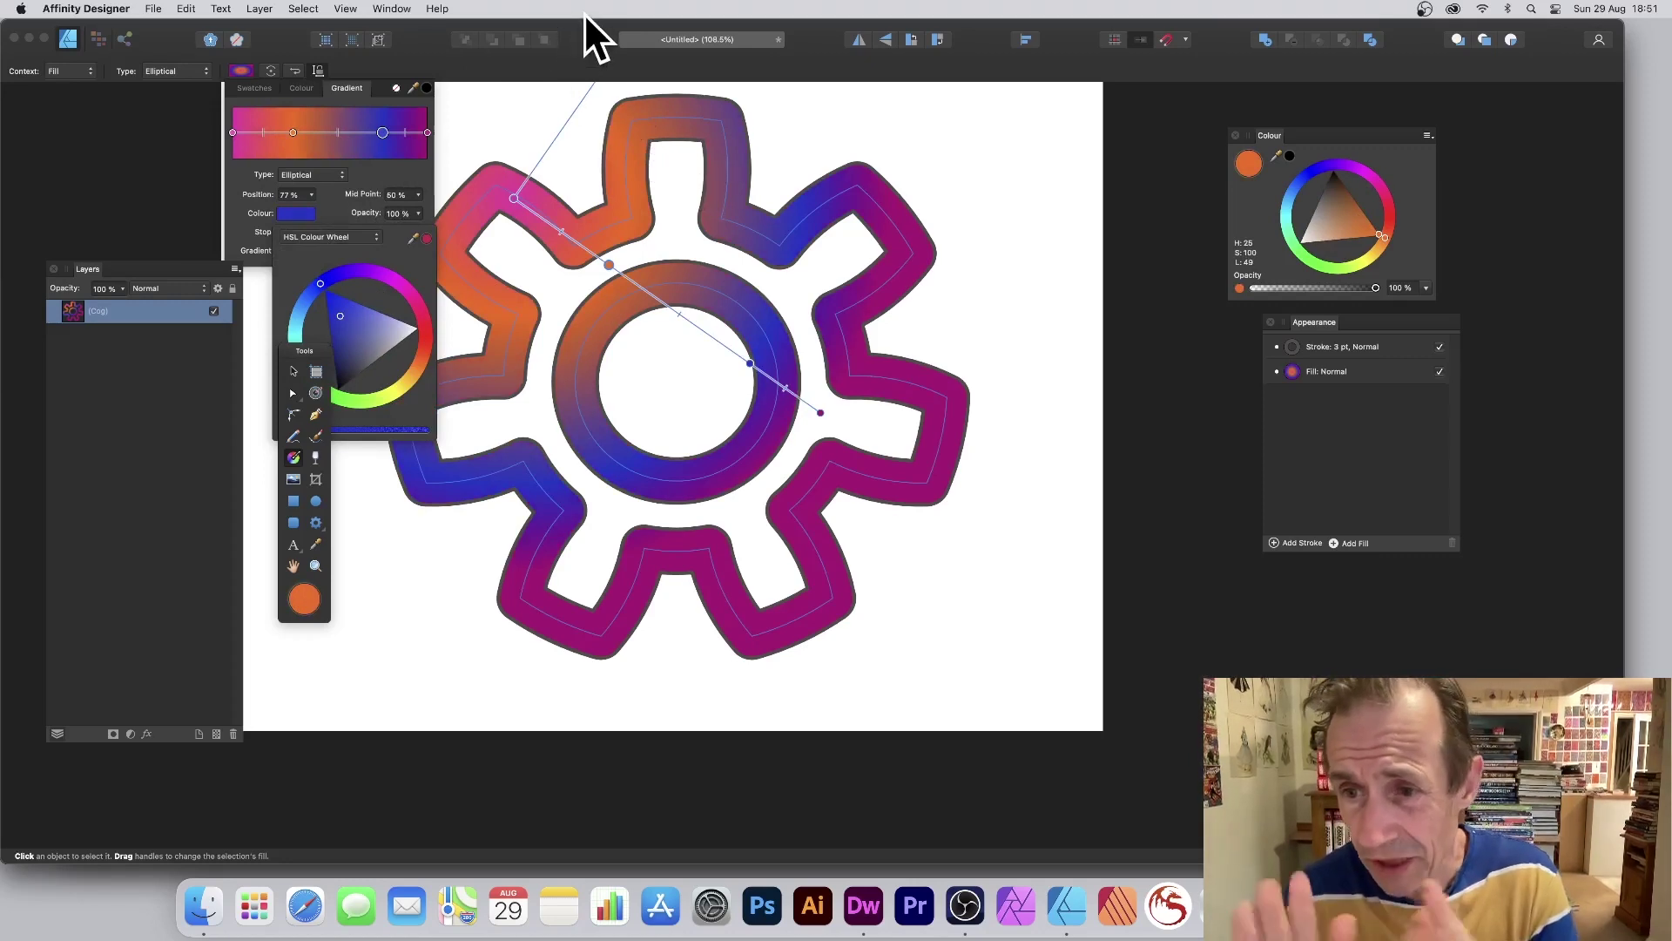
pyautogui.moveTo(1315, 321); pyautogui.dragTo(1211, 339)
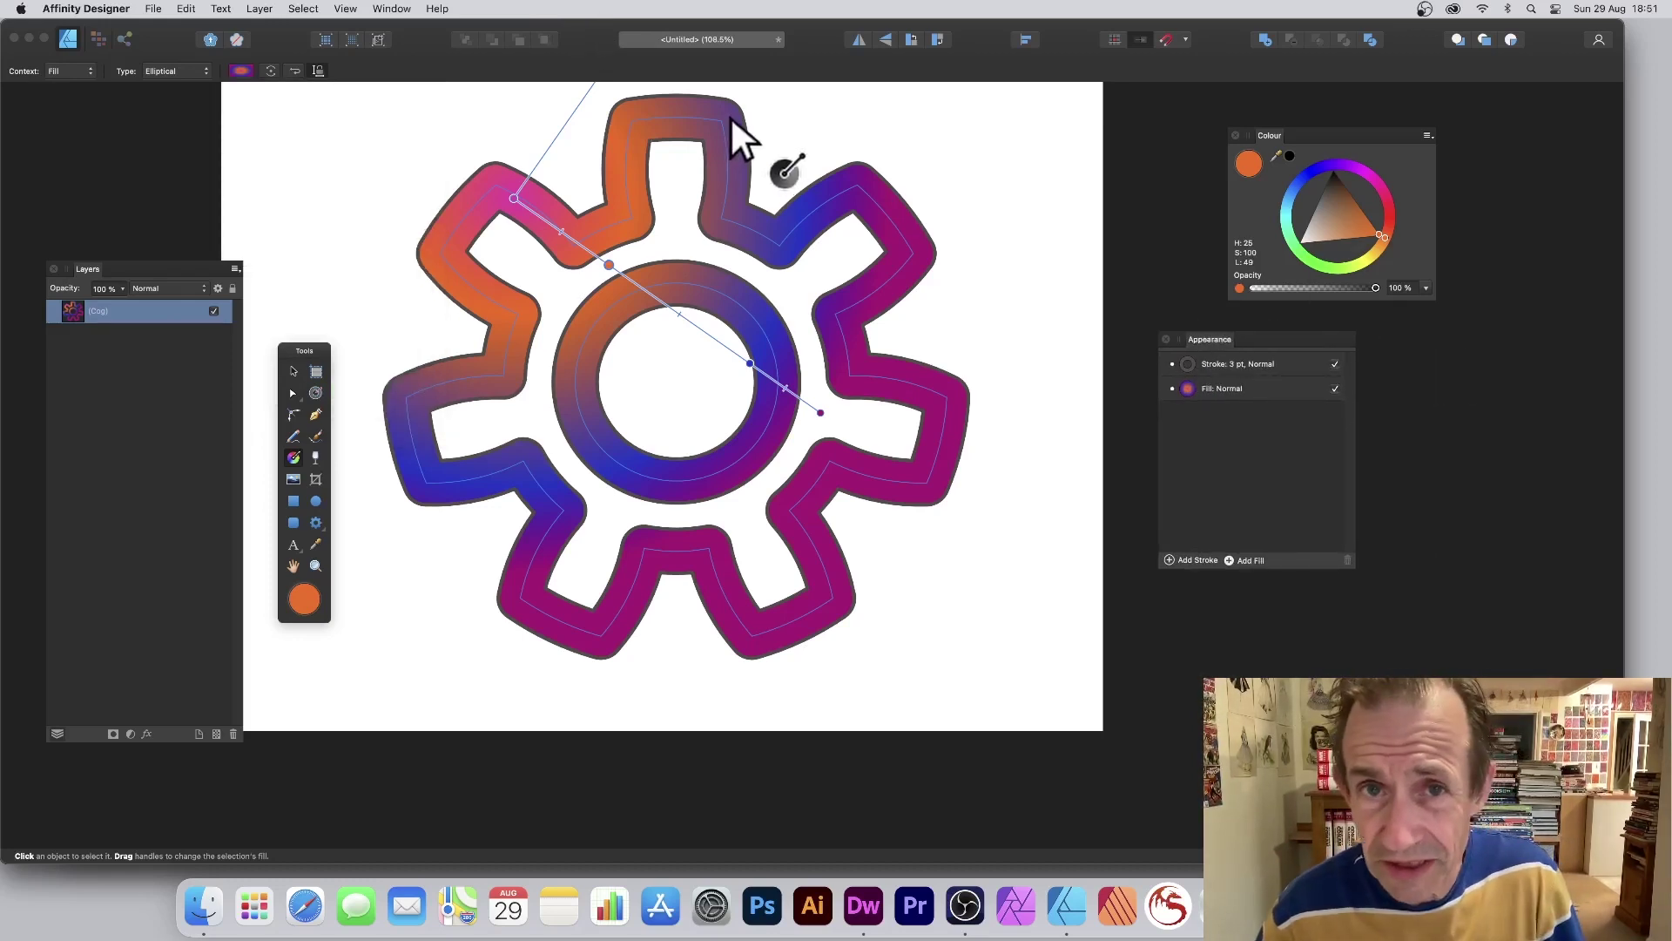
pyautogui.click(345, 9)
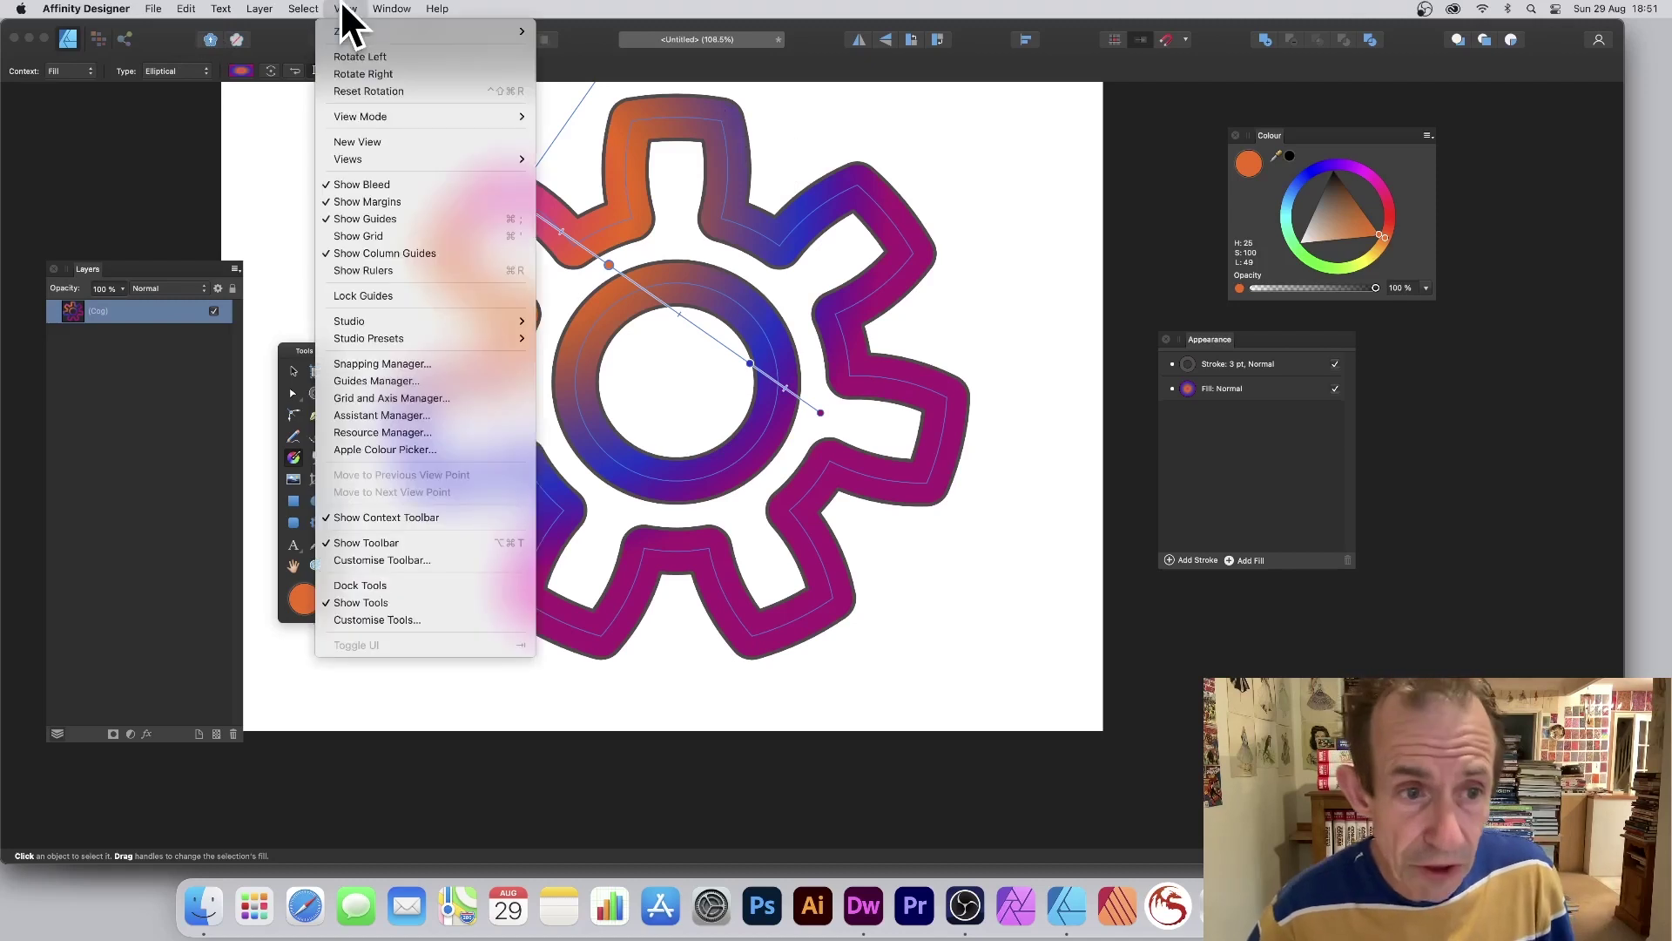
pyautogui.moveTo(375, 320)
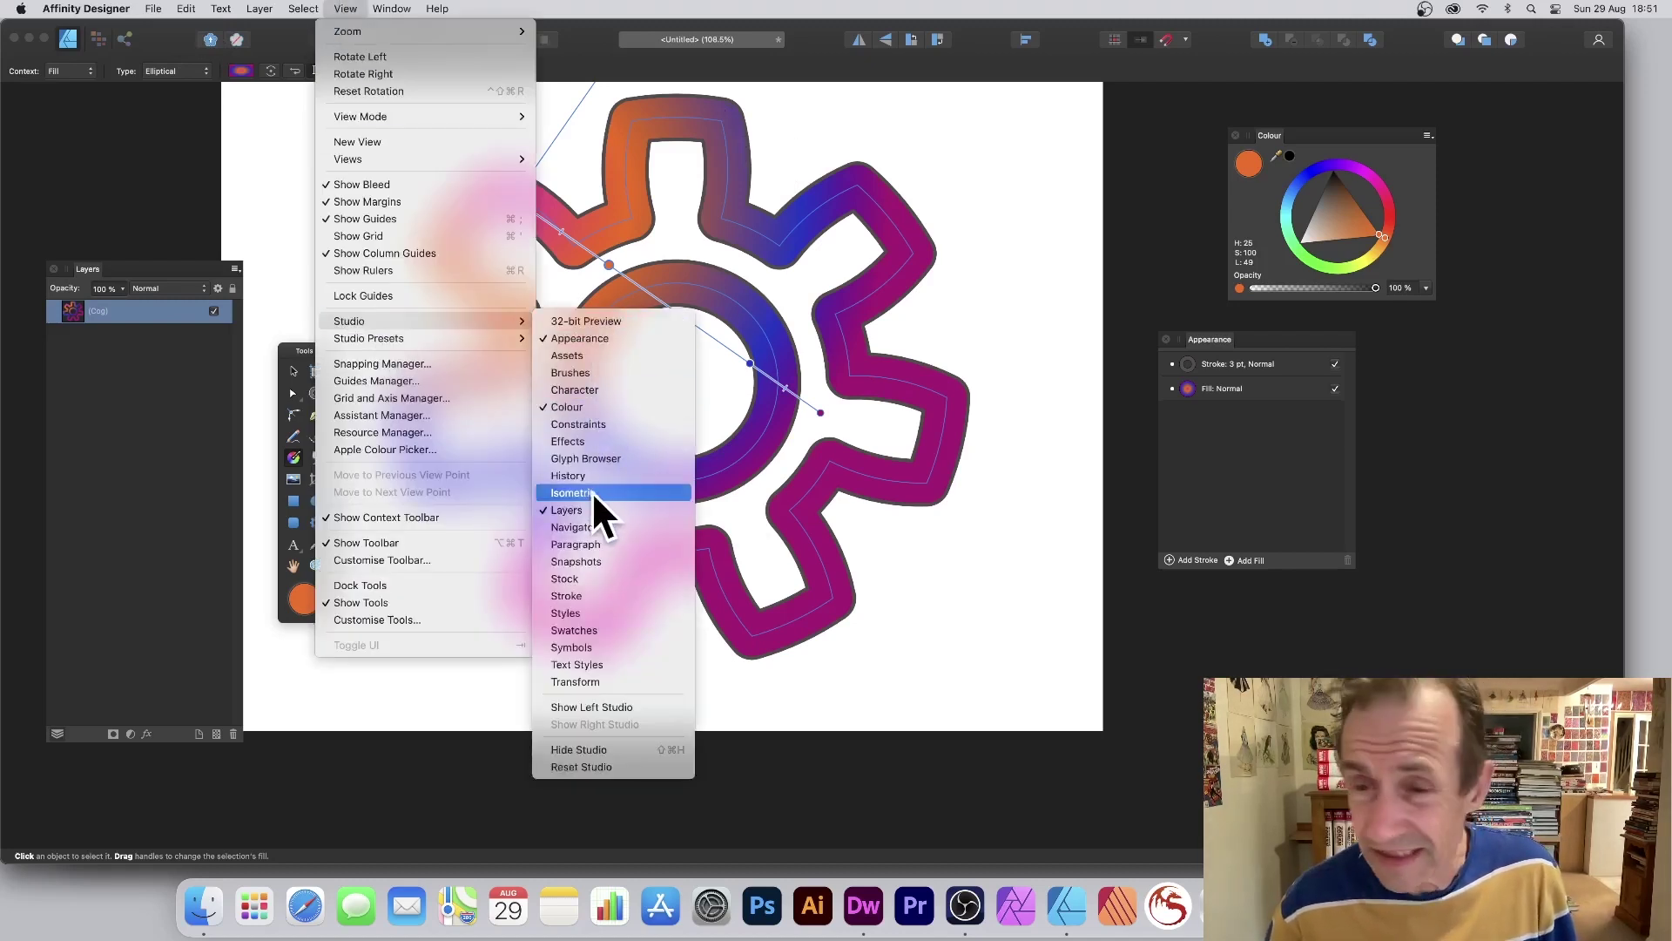
pyautogui.click(1127, 384)
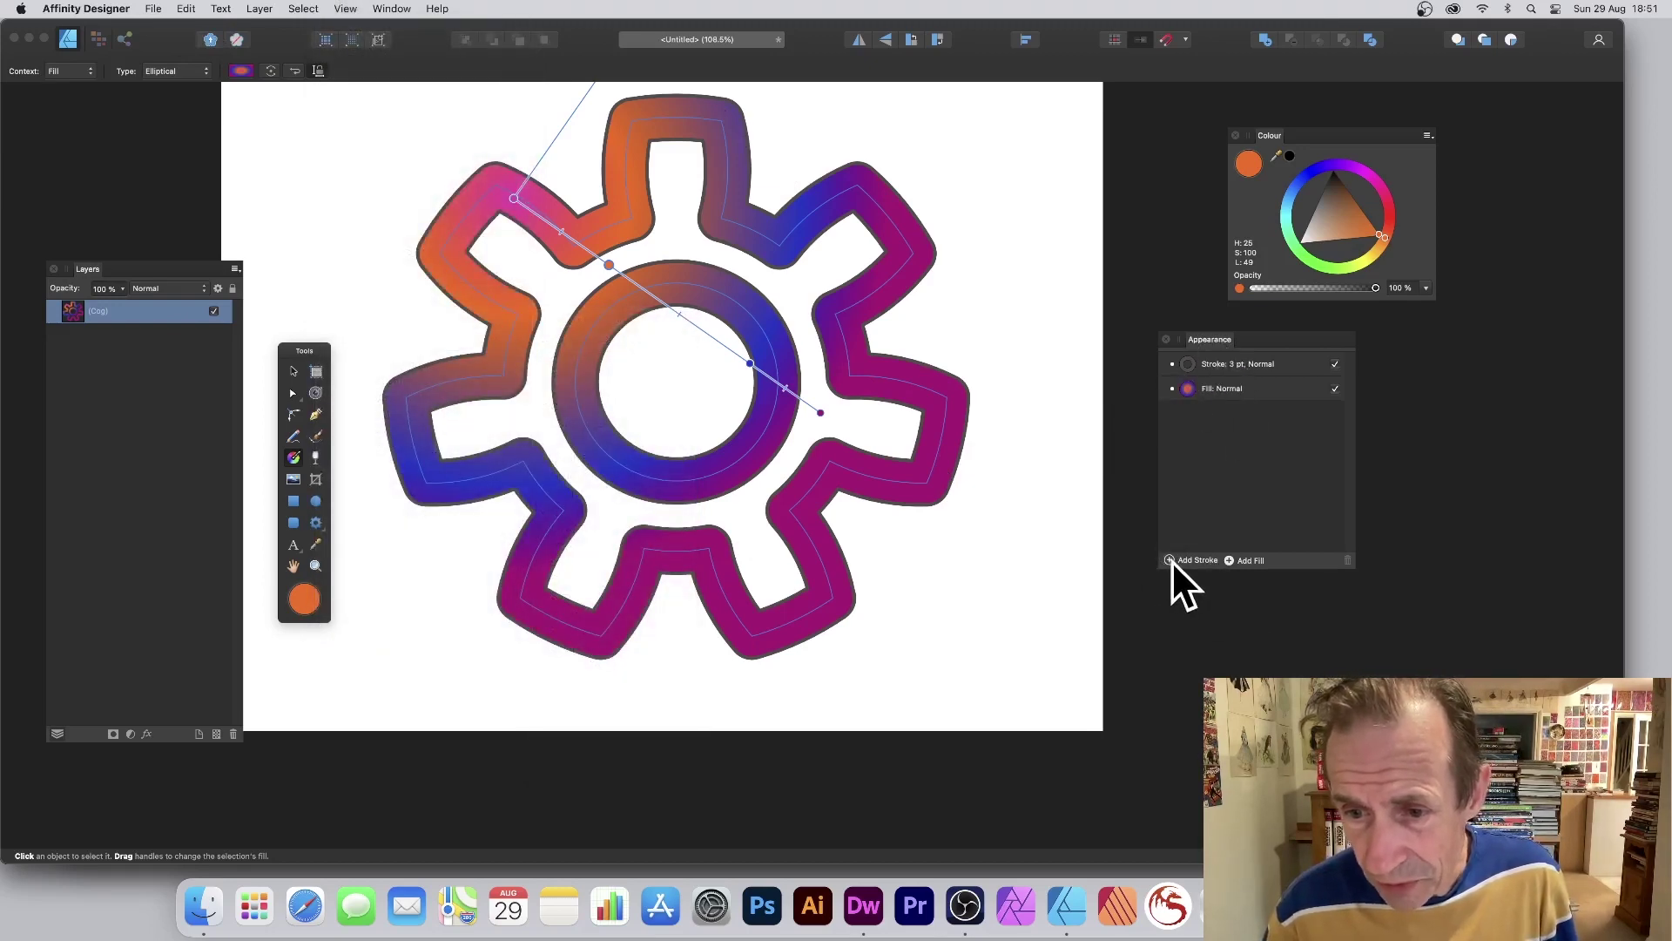
# - Add a second fill with a grey-to-white linear gradient stretched across the whole cog
pyautogui.click(1230, 561)
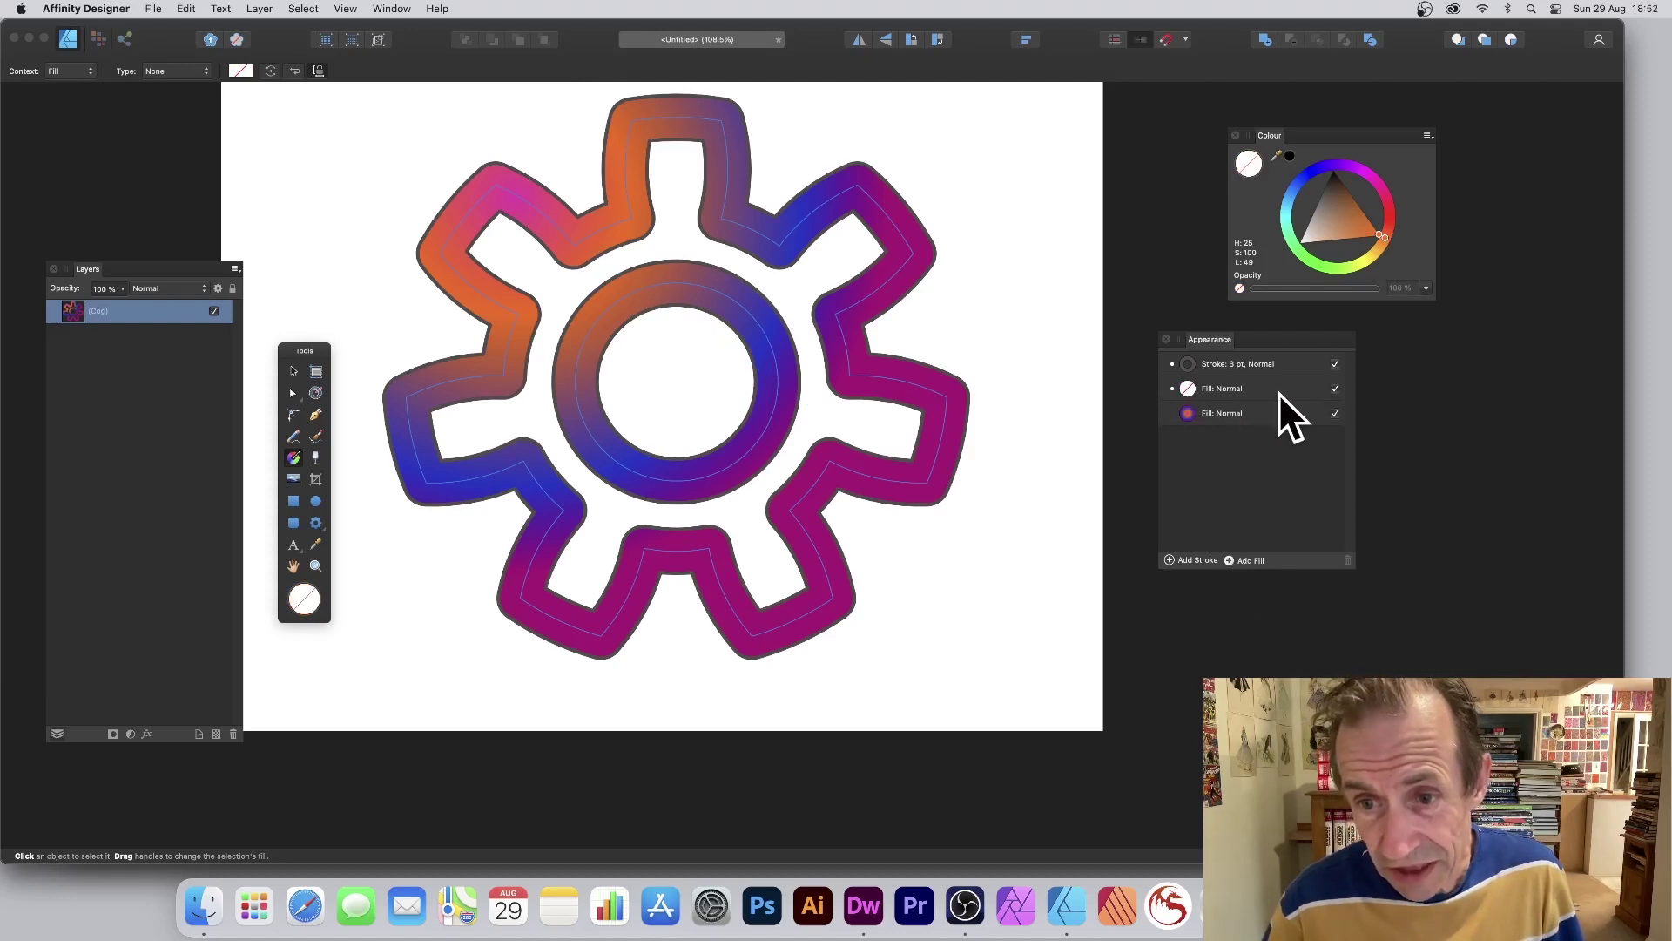
pyautogui.click(1226, 389)
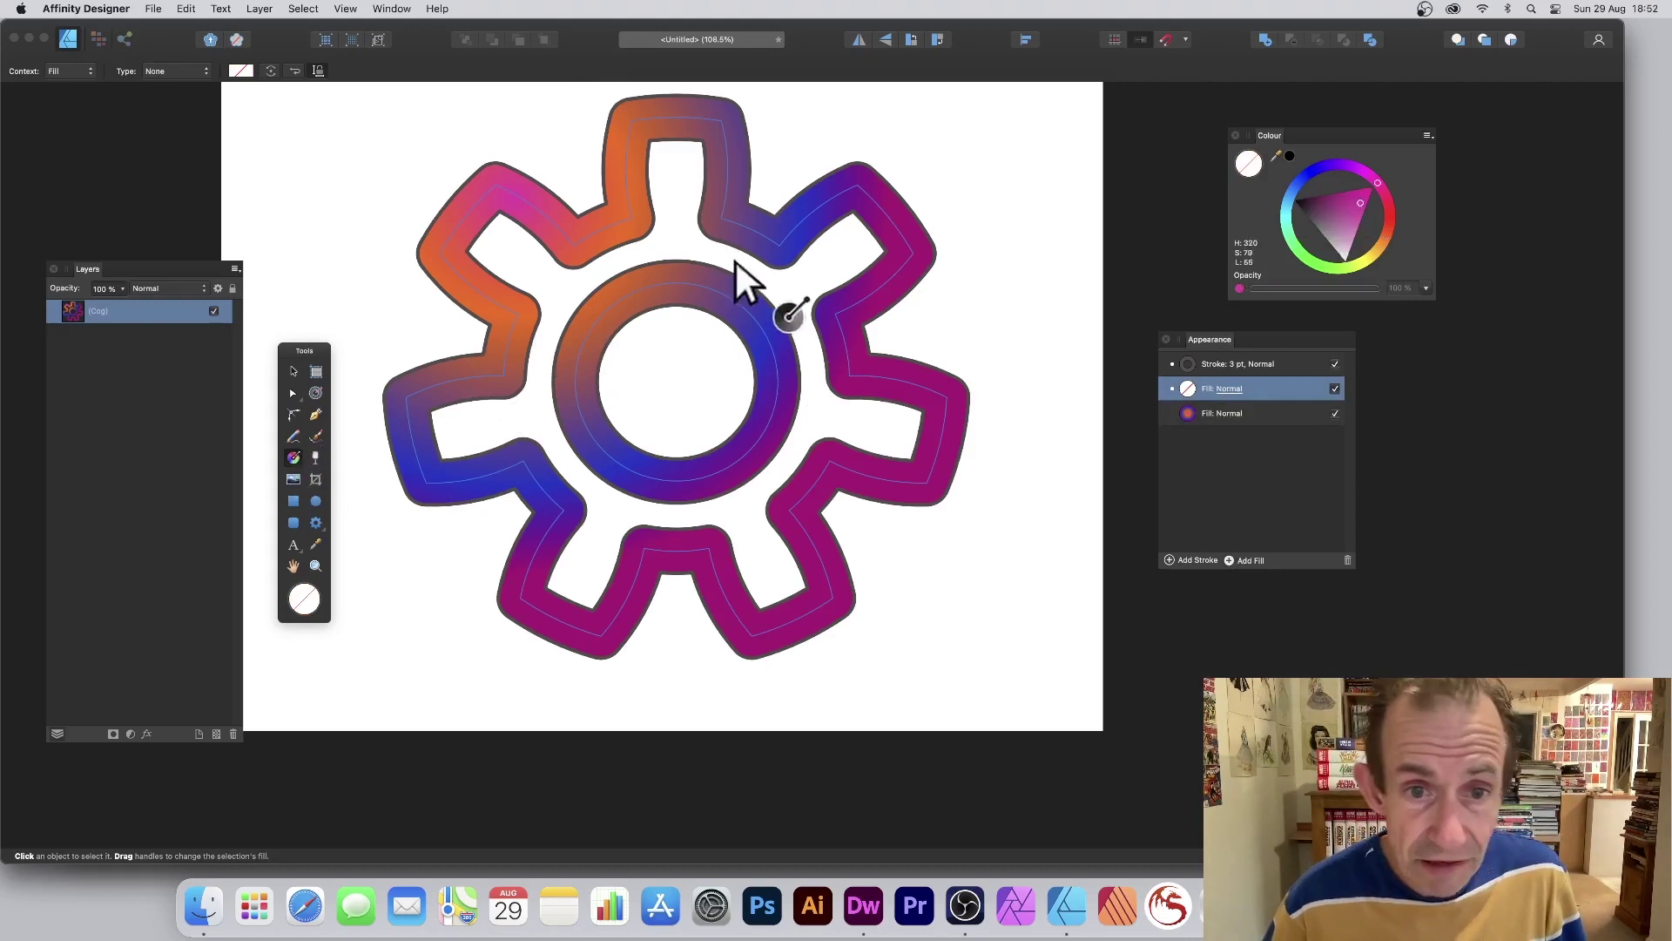
pyautogui.moveTo(755, 209); pyautogui.dragTo(570, 486)
pyautogui.moveTo(697, 301); pyautogui.dragTo(580, 501)
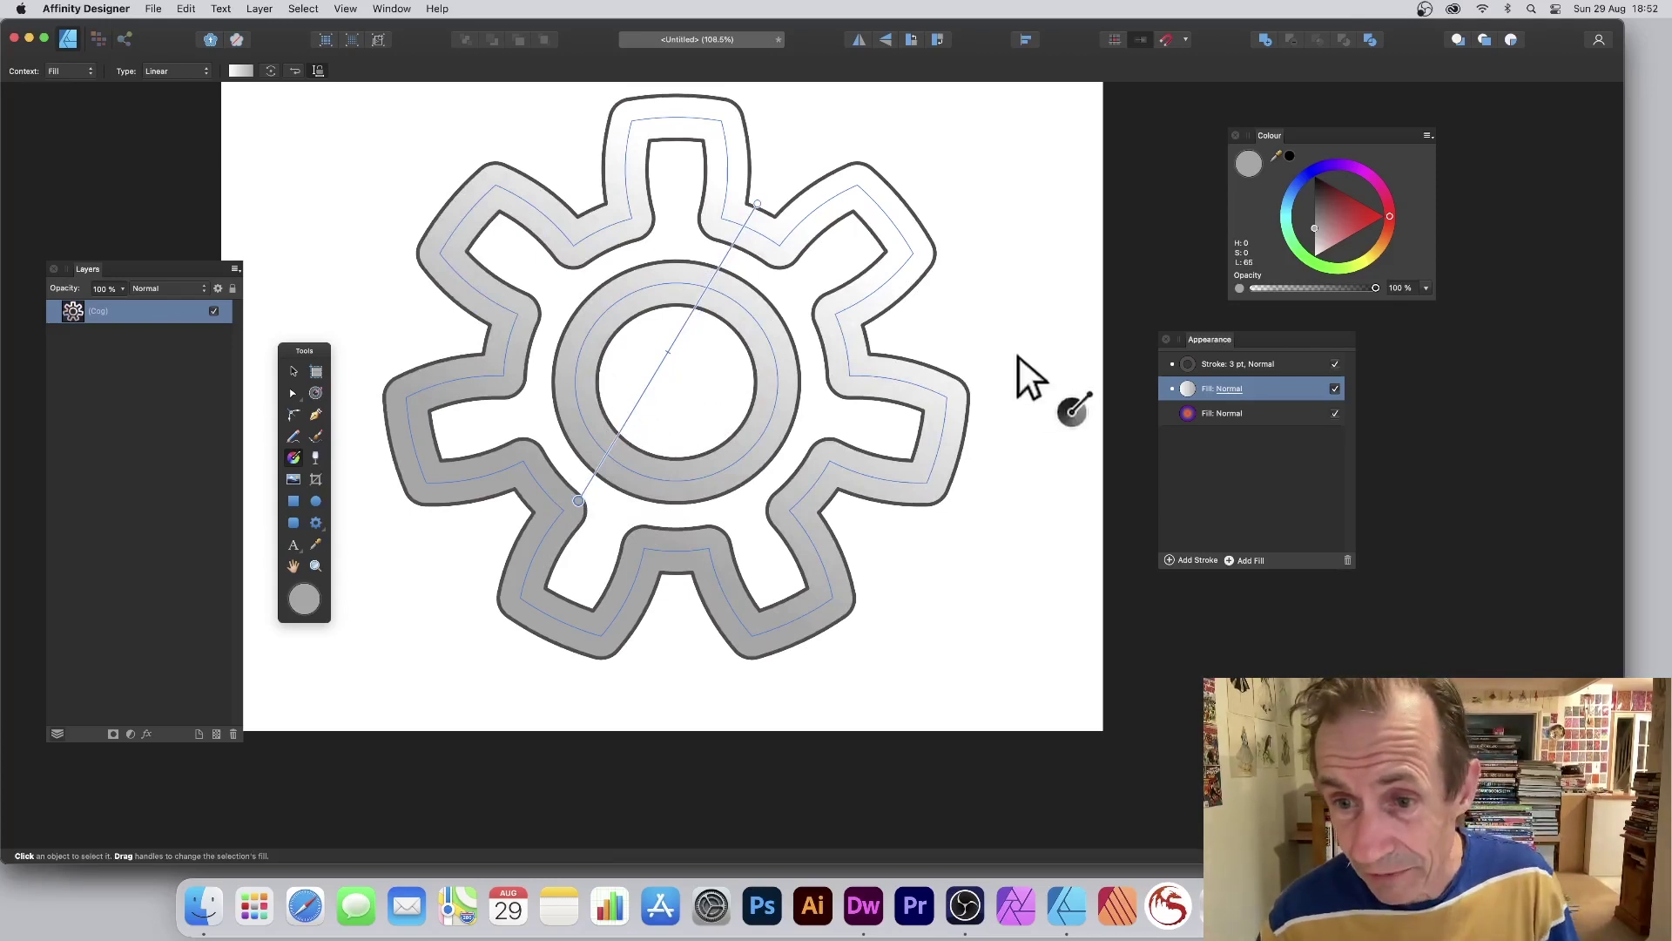
# - Set the grey fill's blend mode to Difference and add another empty fill on top
pyautogui.click(1230, 390)
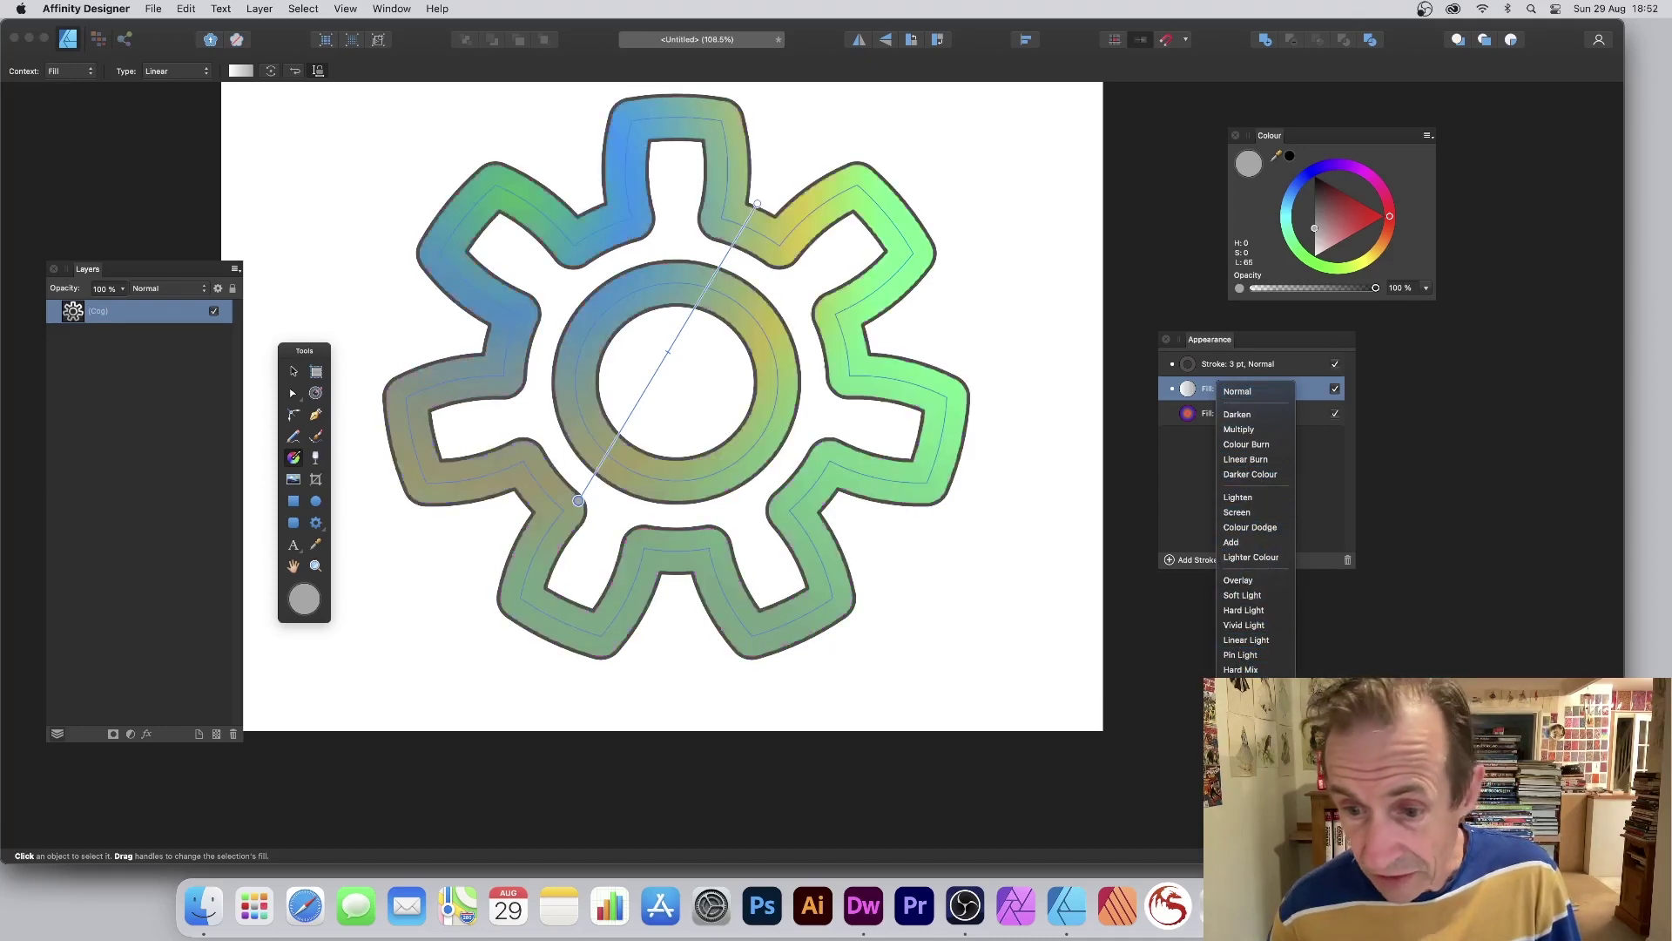
pyautogui.click(1245, 692)
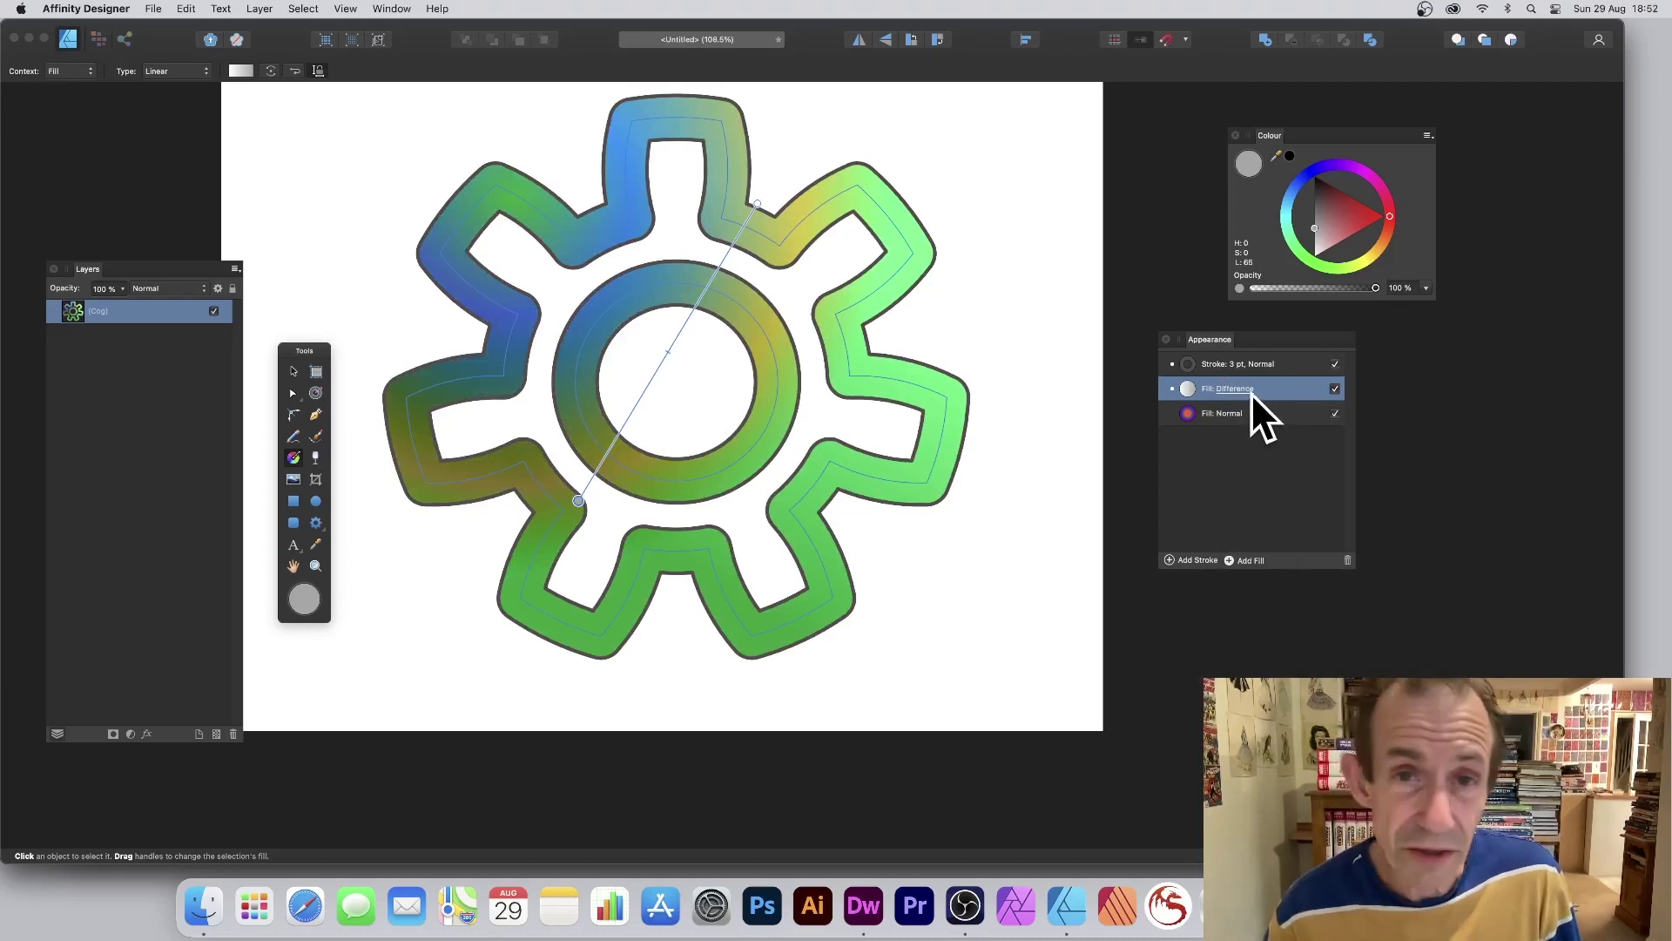
pyautogui.click(1230, 560)
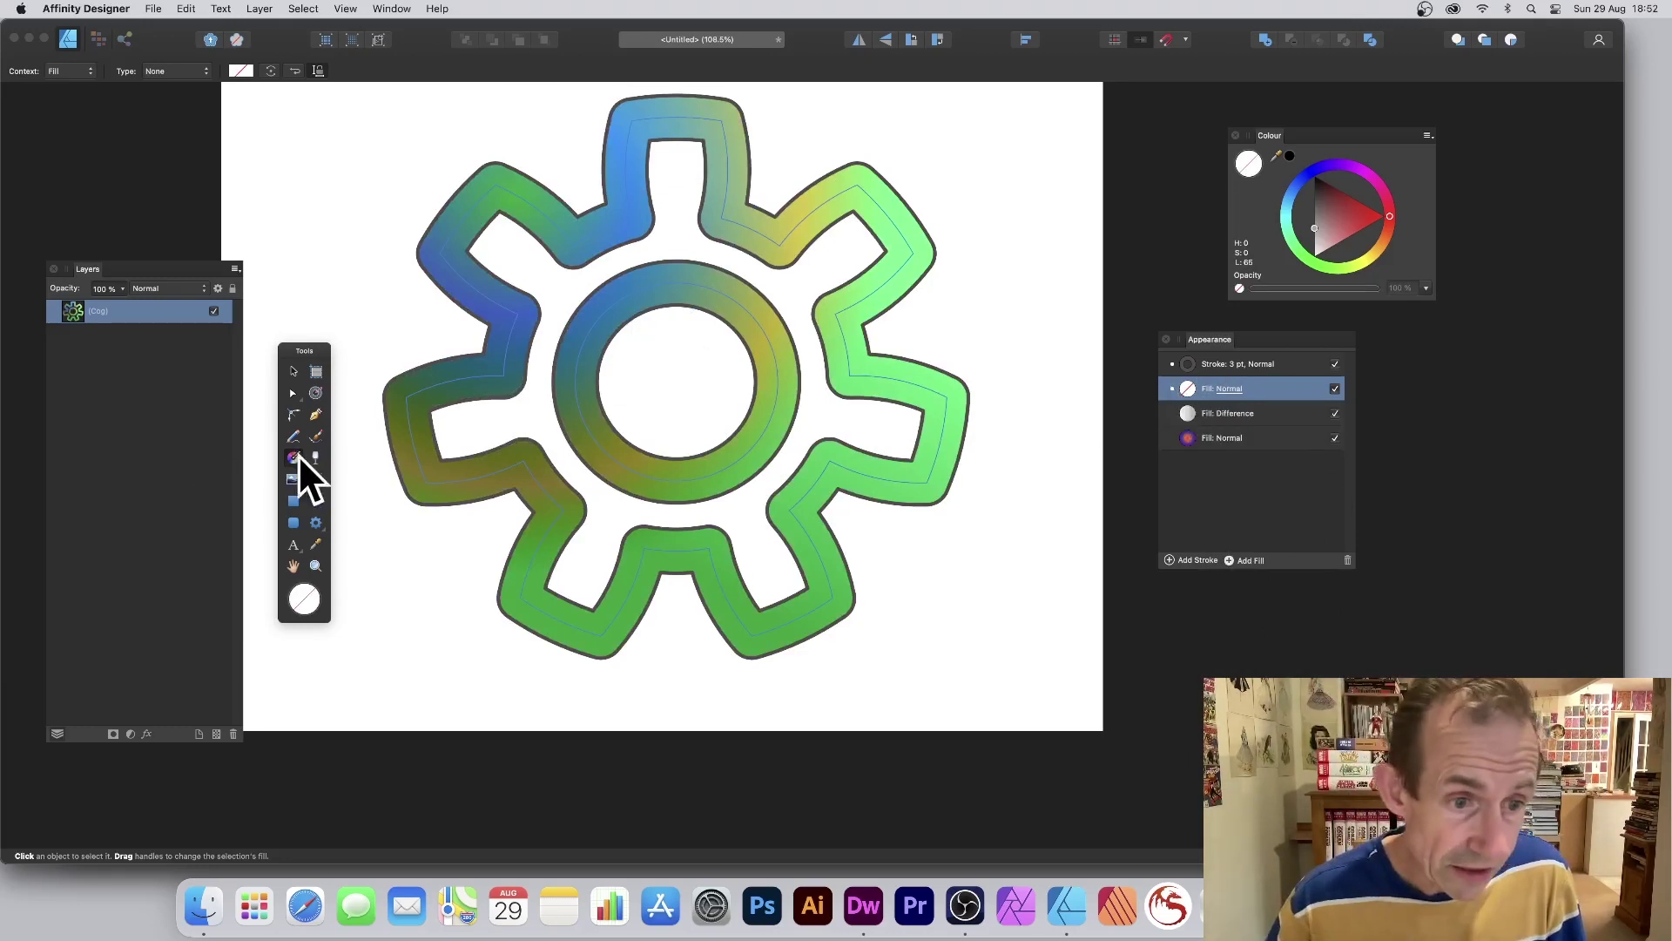
# - Lay a grey linear gradient on the top fill in Difference mode, stretched diagonally across the cog
pyautogui.click(768, 143)
pyautogui.moveTo(768, 143); pyautogui.dragTo(498, 389)
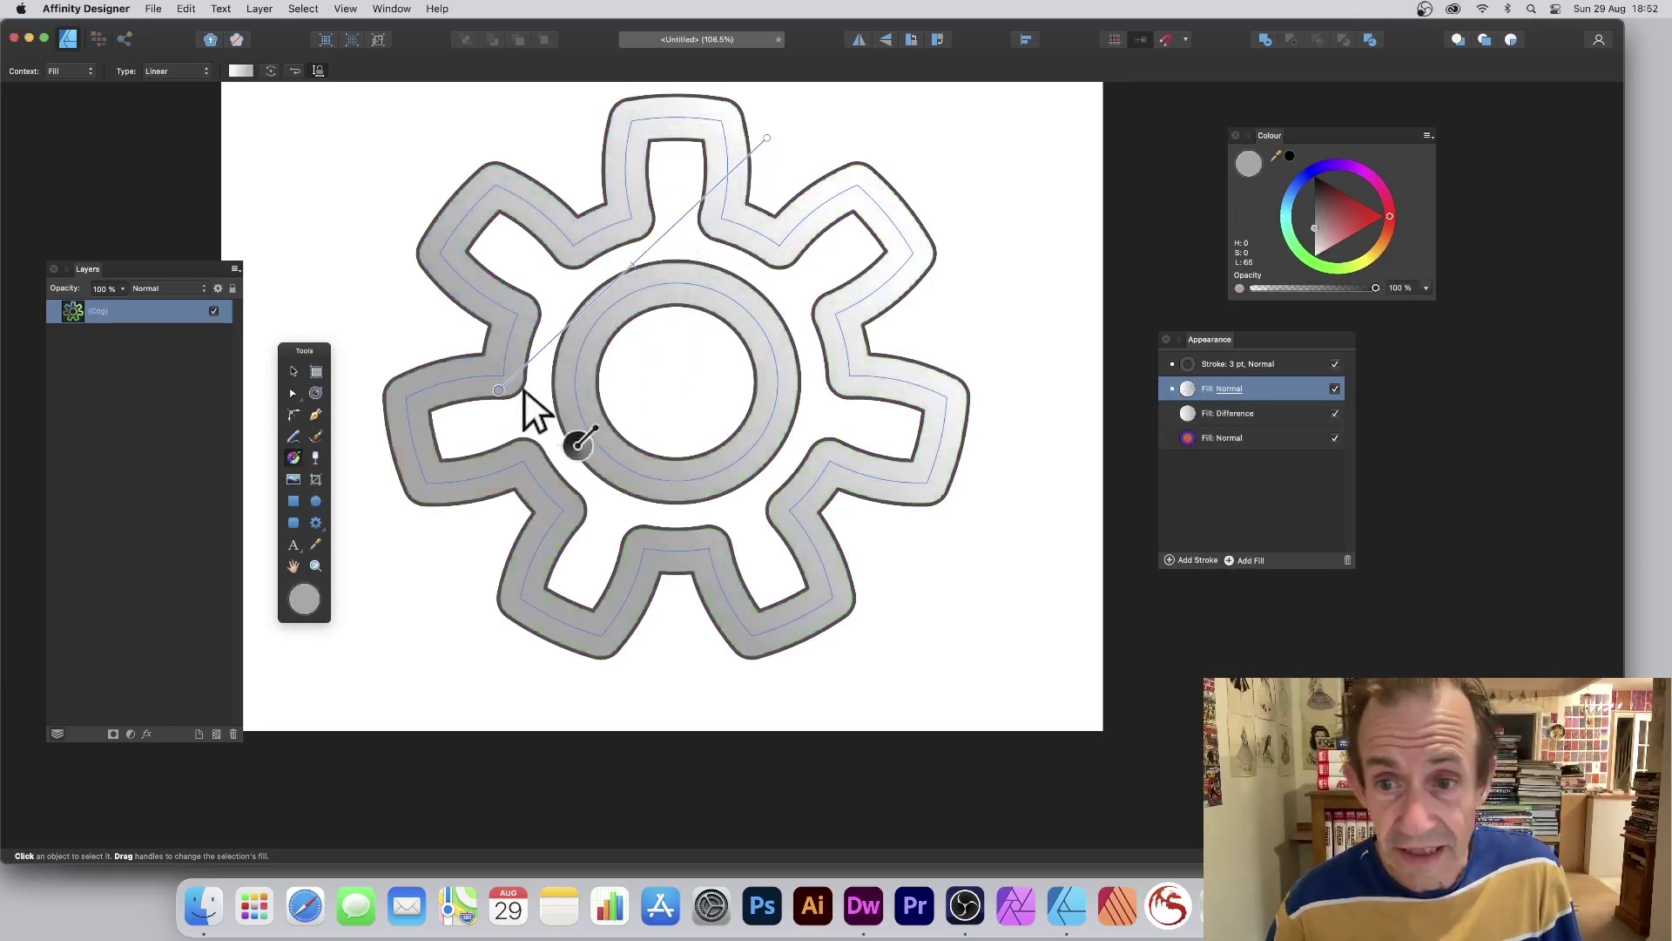
pyautogui.click(1228, 388)
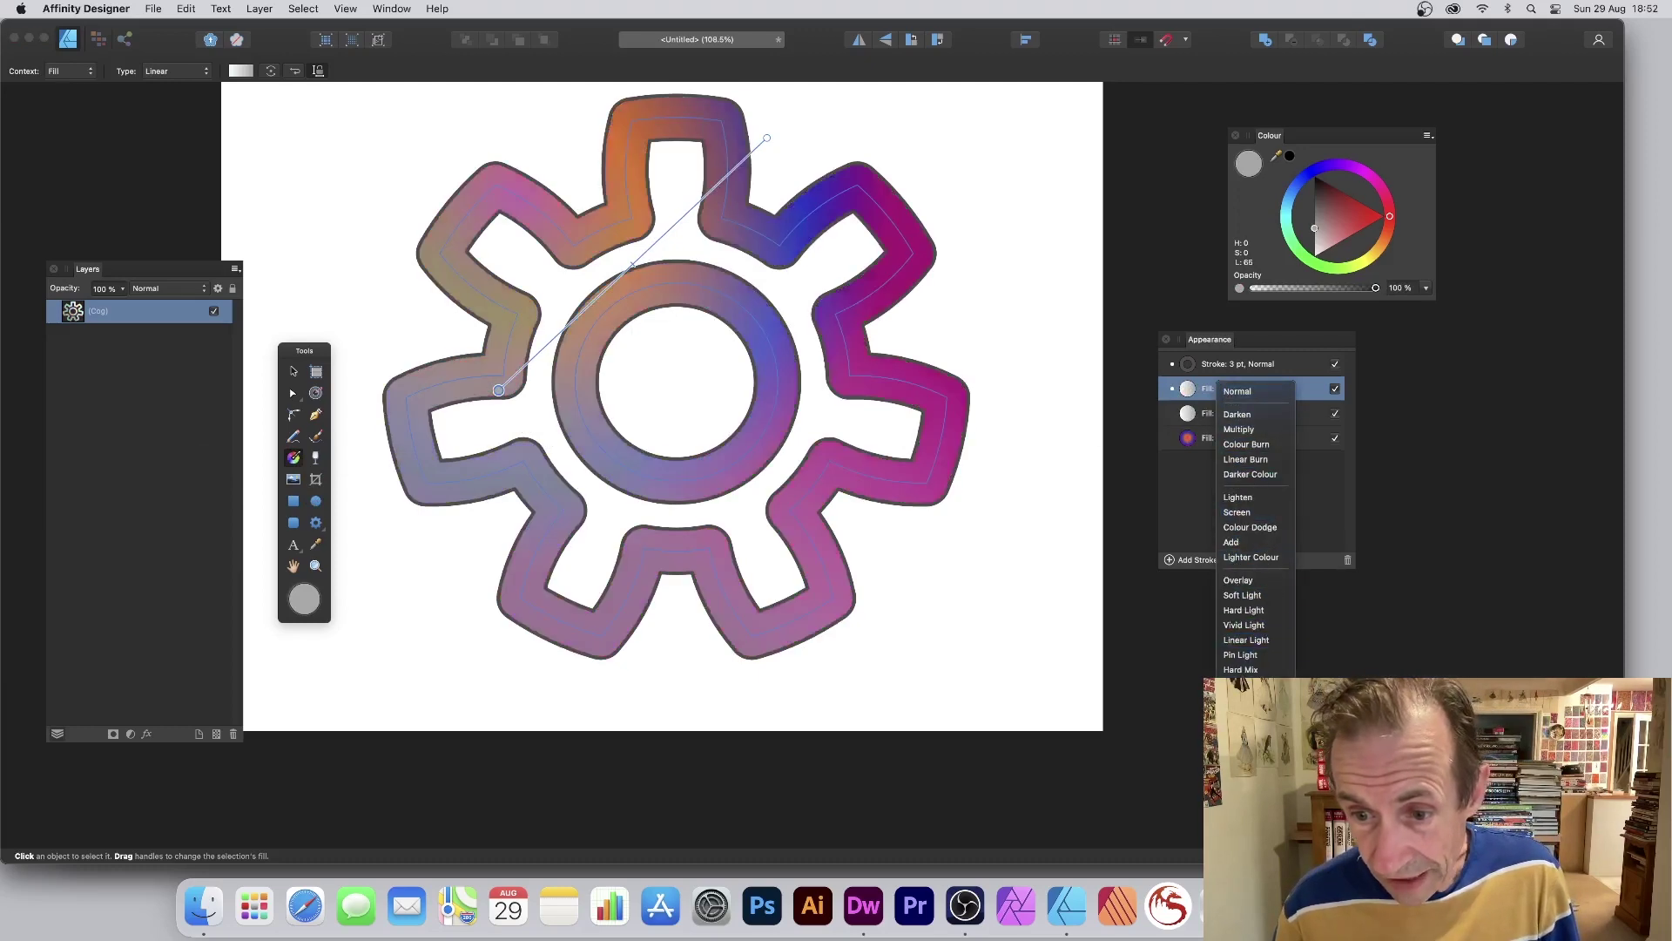
pyautogui.click(1241, 691)
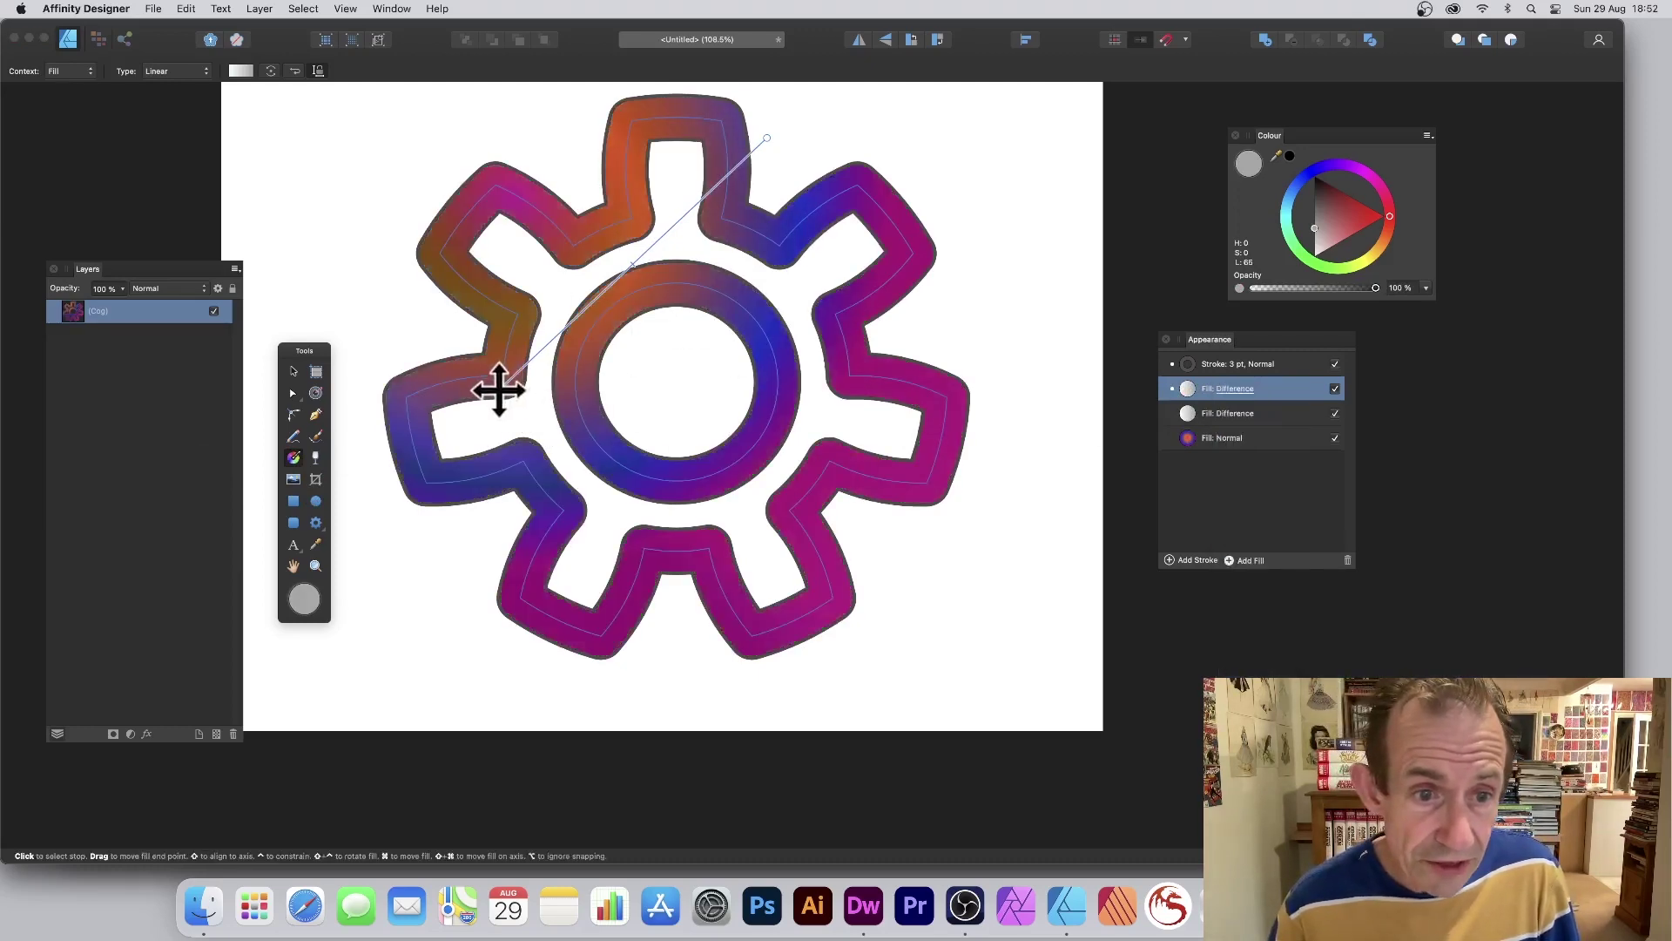
pyautogui.moveTo(498, 389); pyautogui.dragTo(1035, 548)
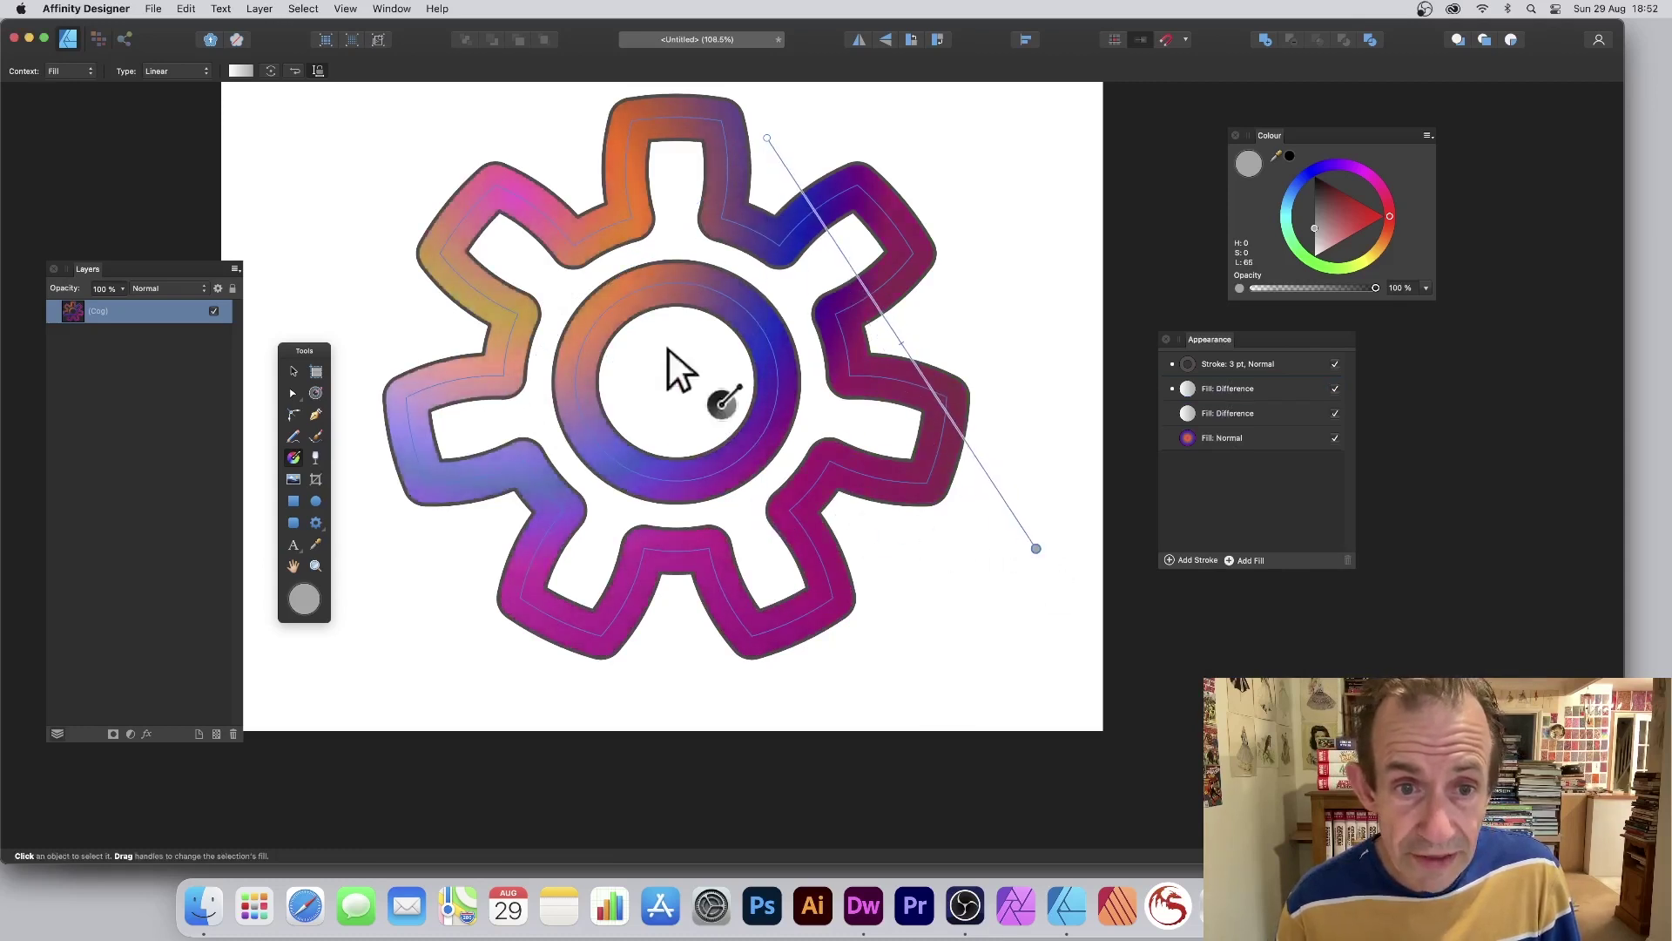
# - Add a red stop at 37% to the top Difference gradient
pyautogui.click(243, 71)
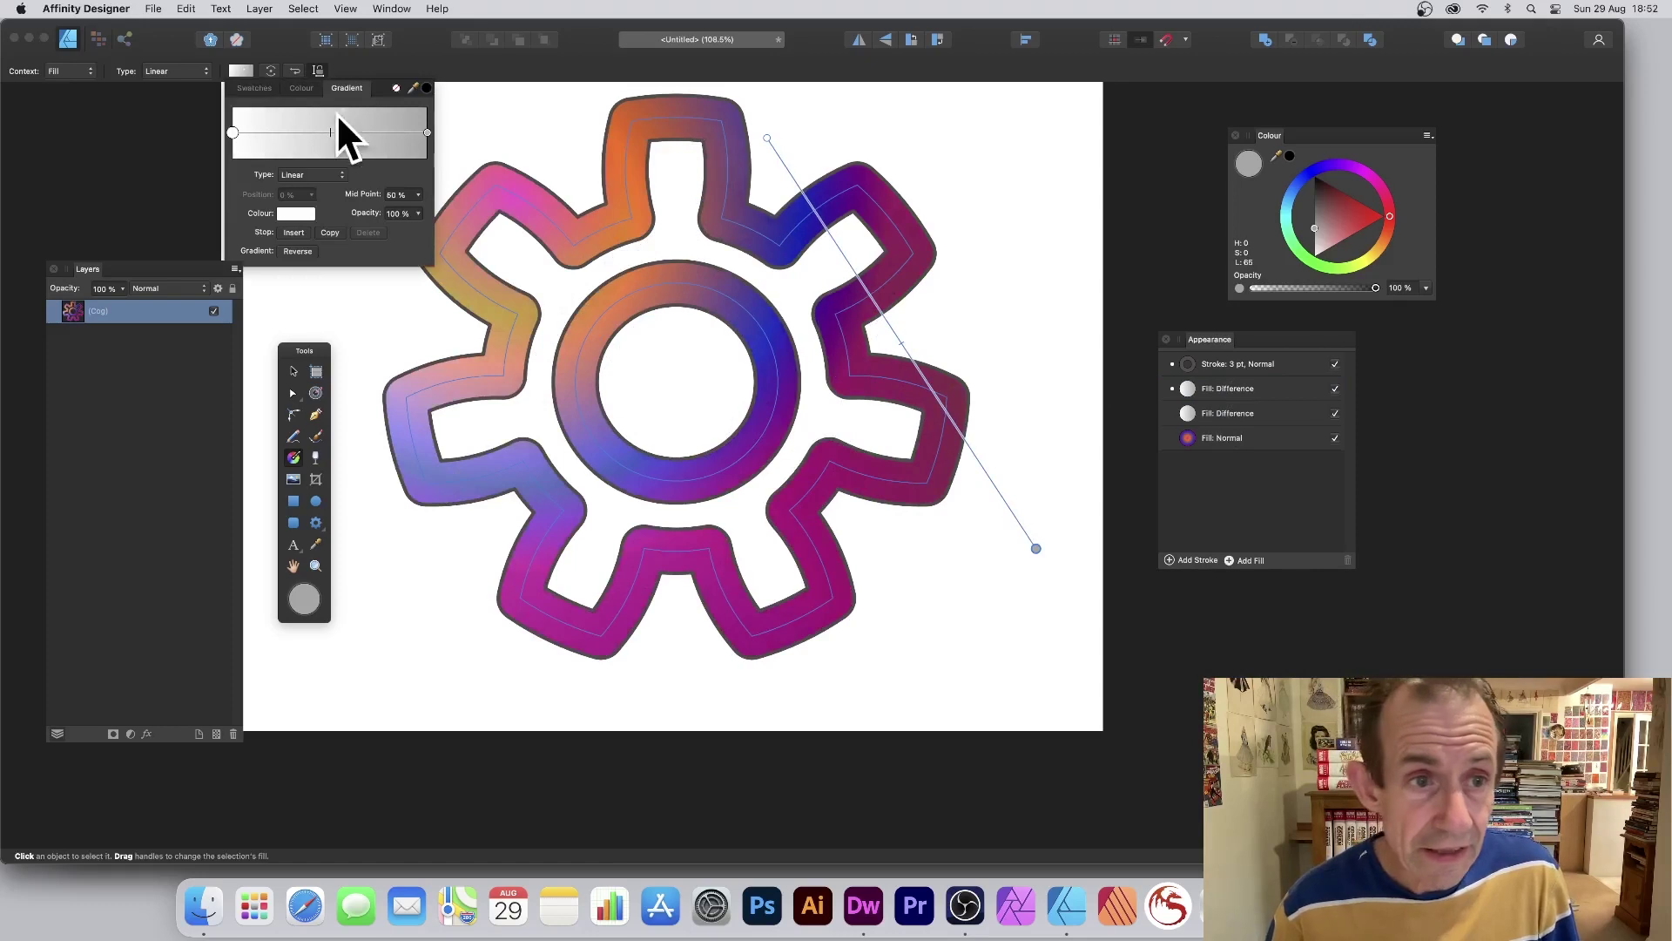
pyautogui.click(304, 131)
pyautogui.click(296, 214)
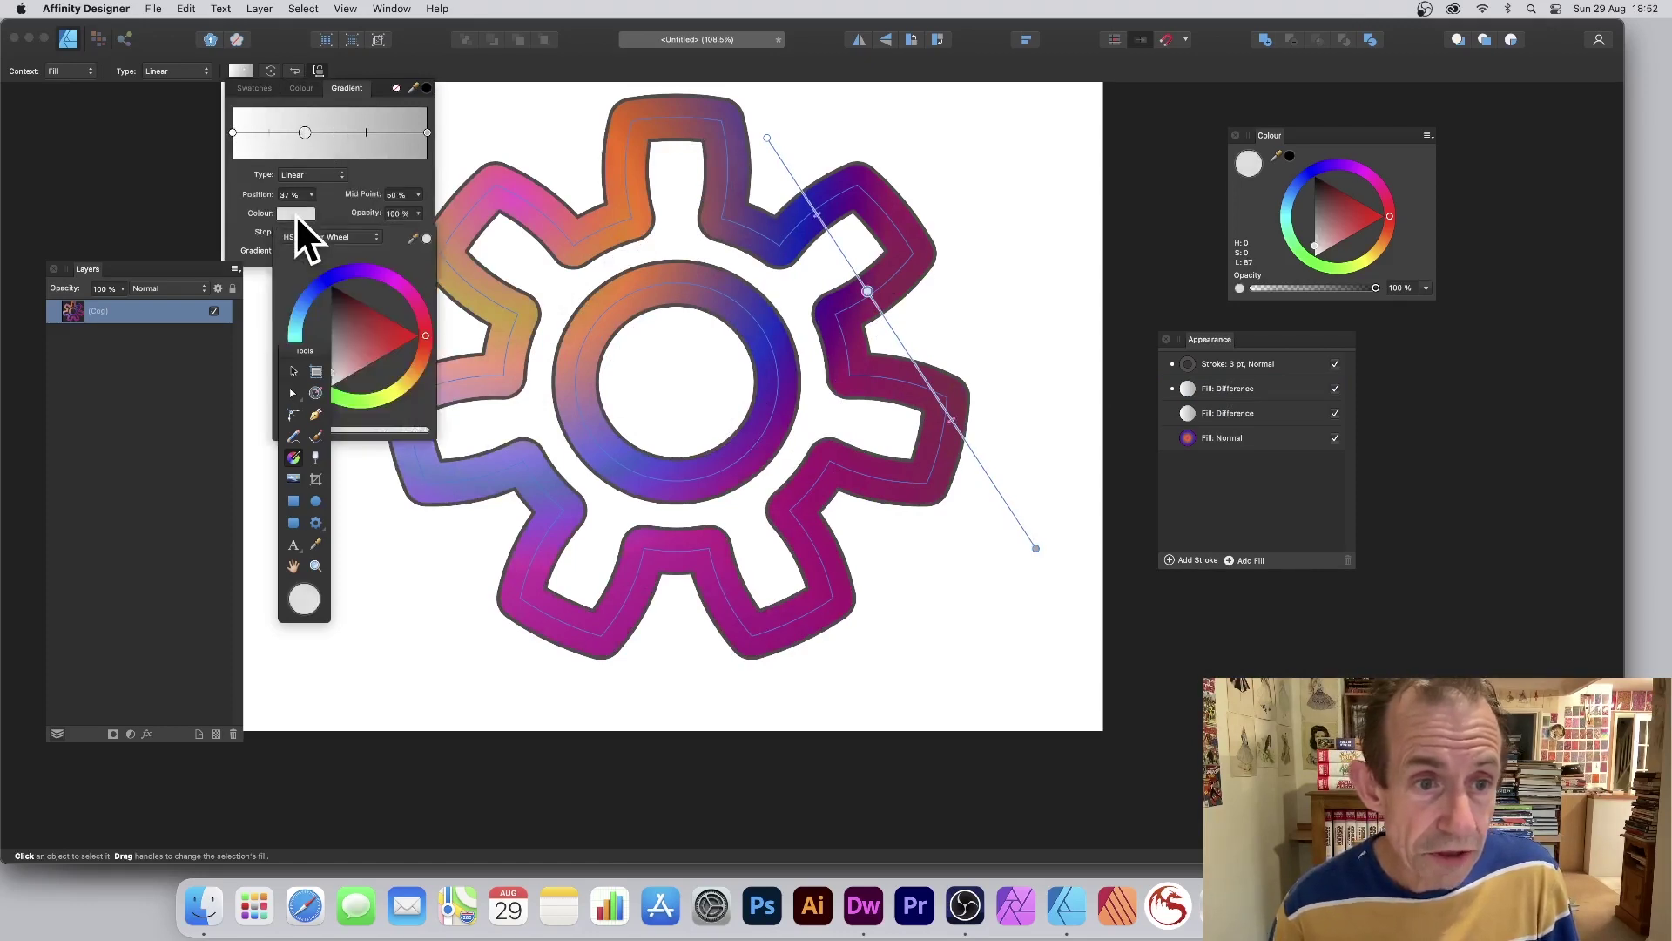
pyautogui.moveTo(369, 332); pyautogui.dragTo(402, 334)
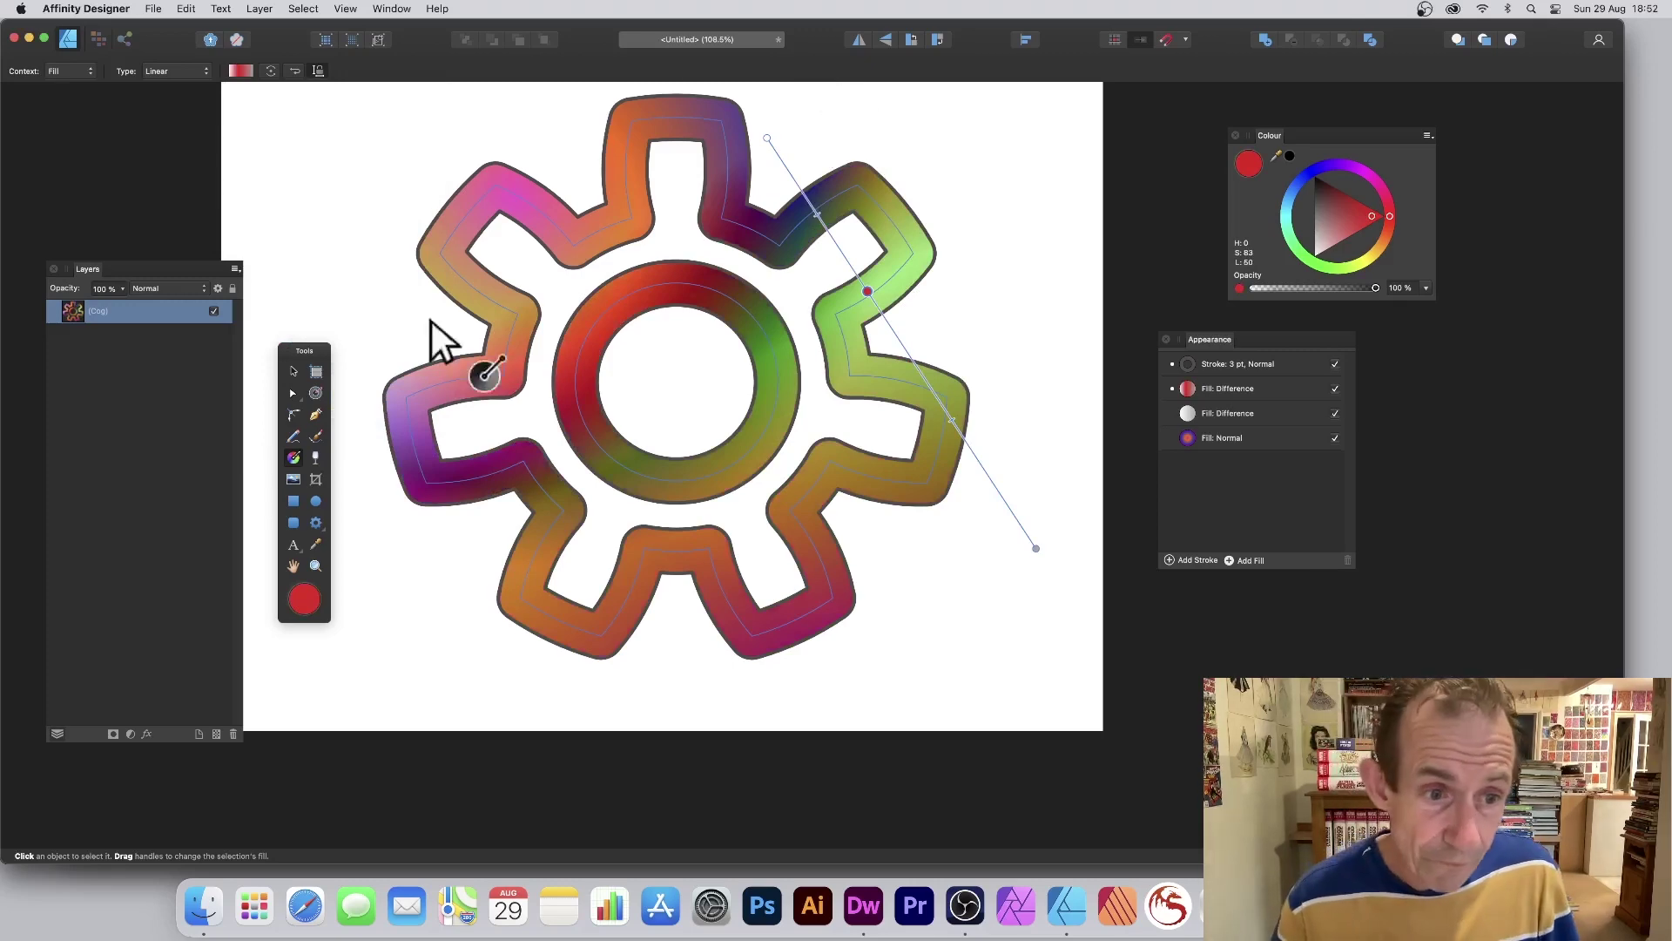
pyautogui.click(316, 393)
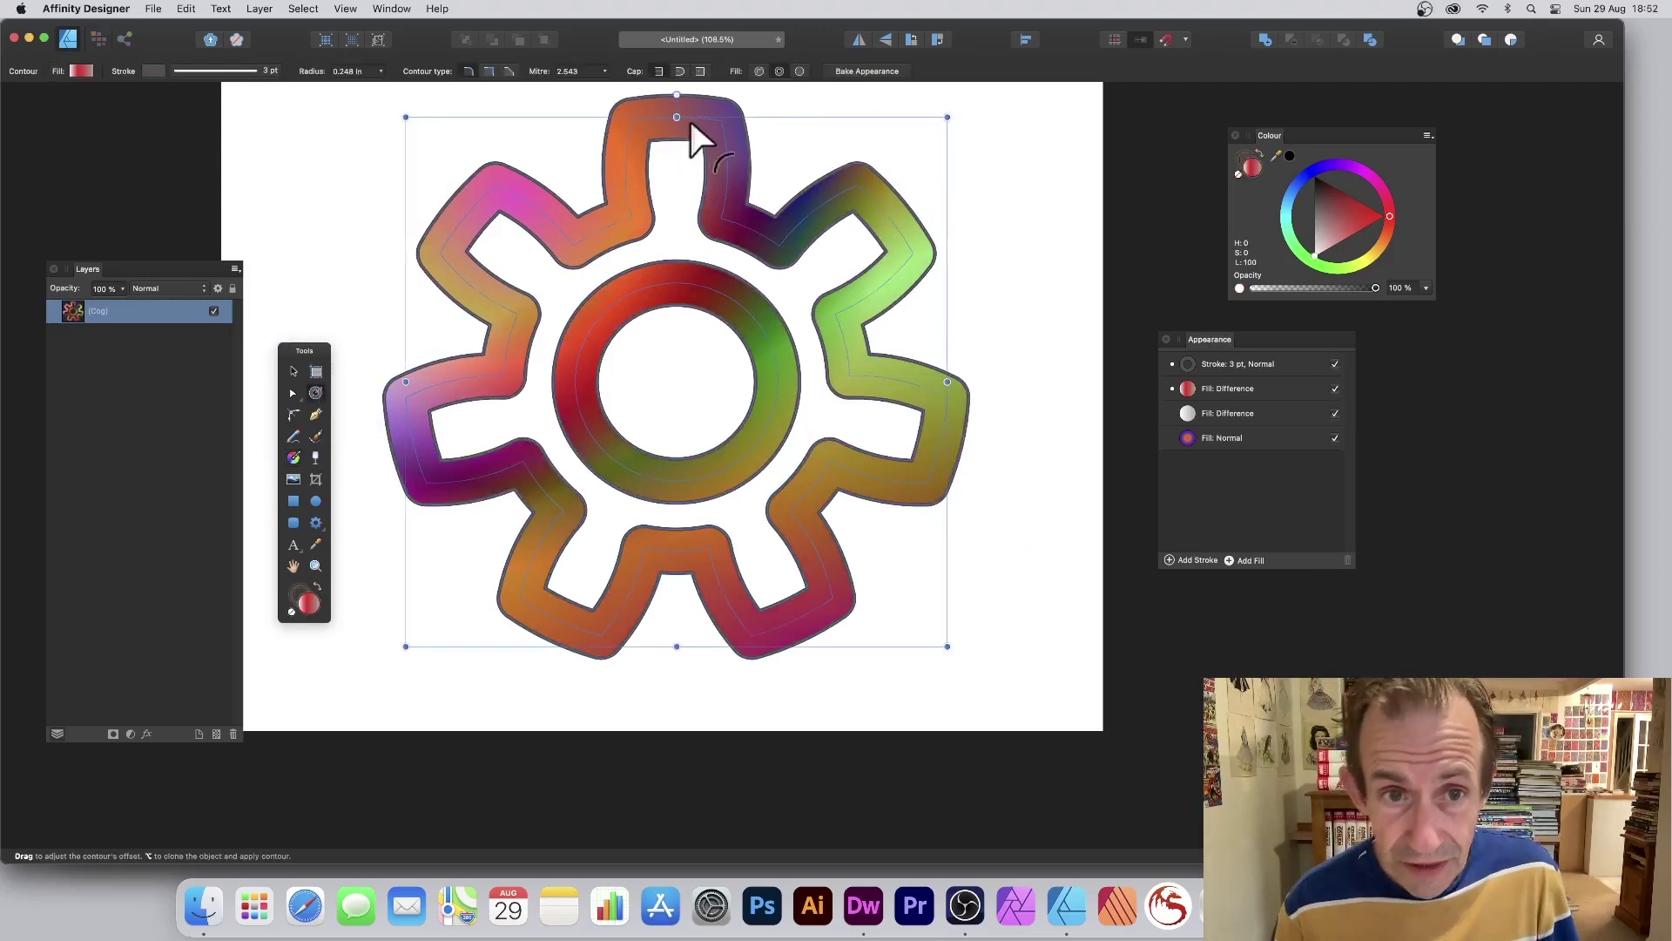
# - Thin the contour radius from 0.185 in to 0.165 in and dock the Layers panel beside the other panels
pyautogui.moveTo(750, 222)
pyautogui.mouseDown()
pyautogui.moveTo(787, 224)
pyautogui.moveTo(746, 231)
pyautogui.mouseUp()
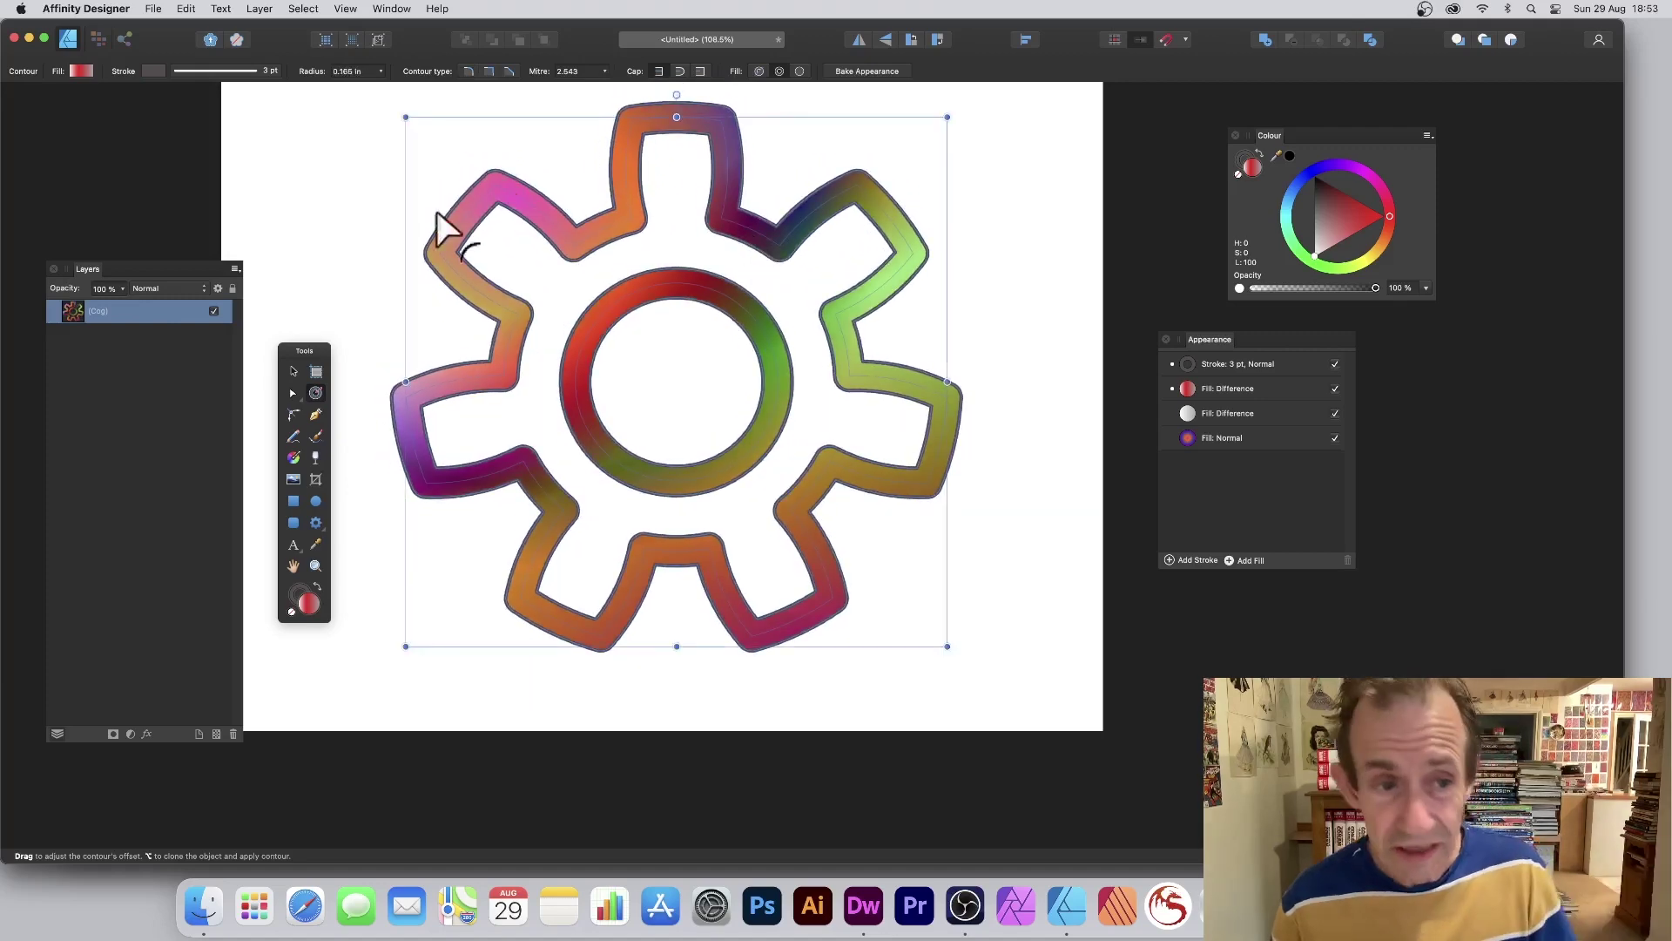
pyautogui.click(300, 458)
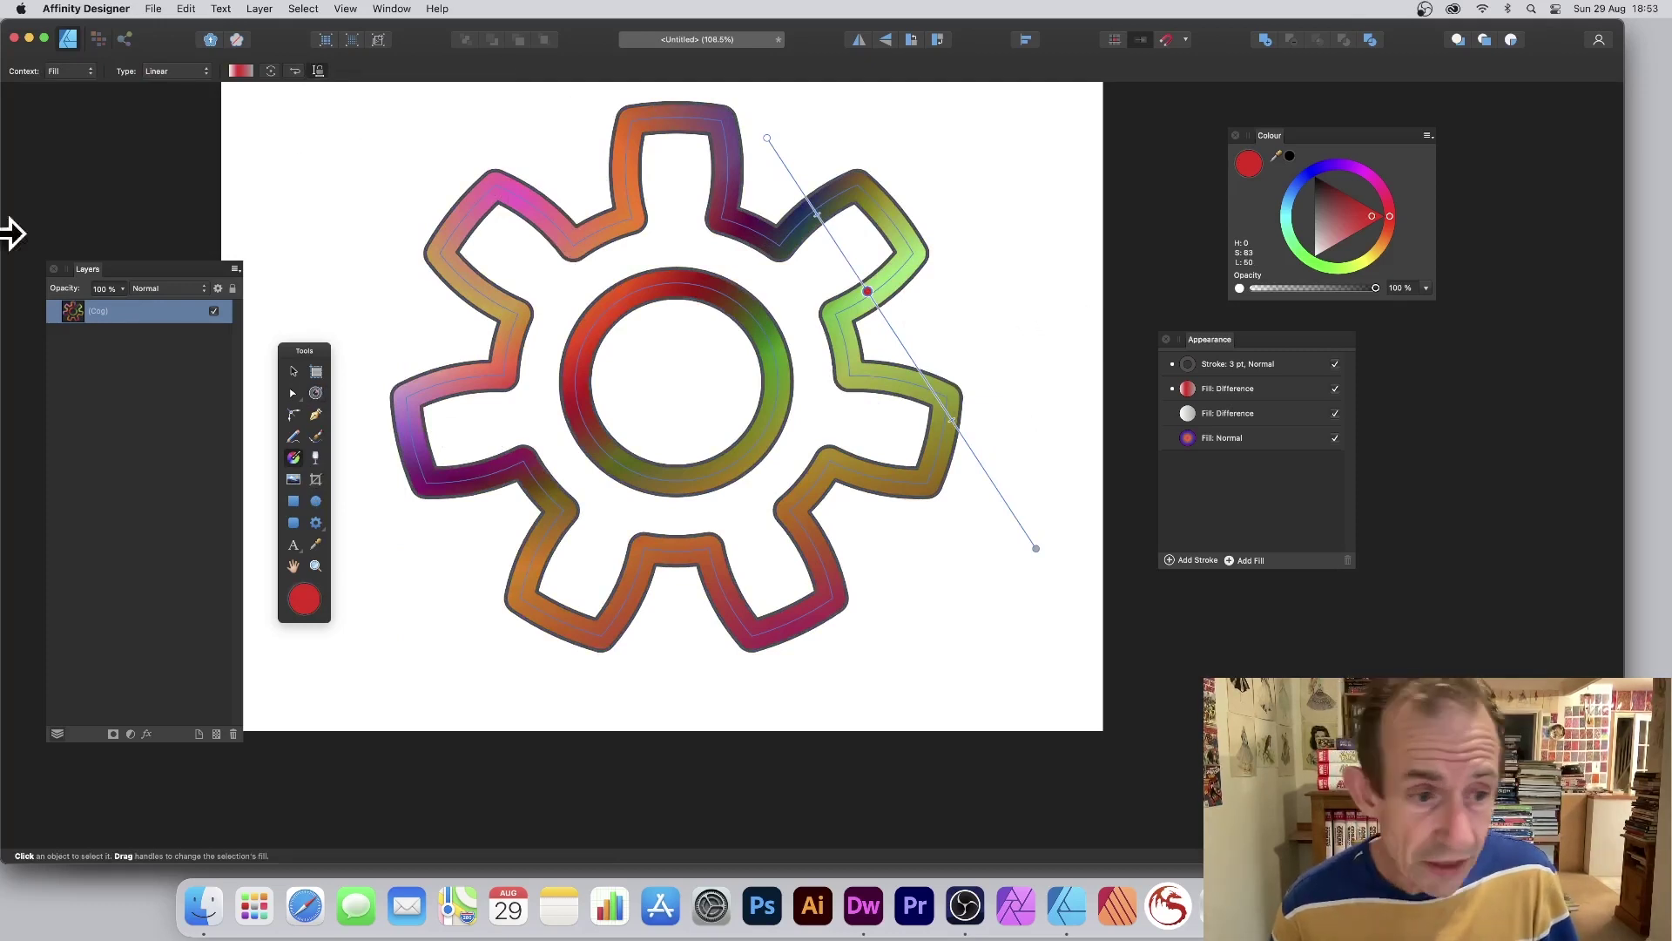
pyautogui.moveTo(92, 267); pyautogui.dragTo(1041, 135)
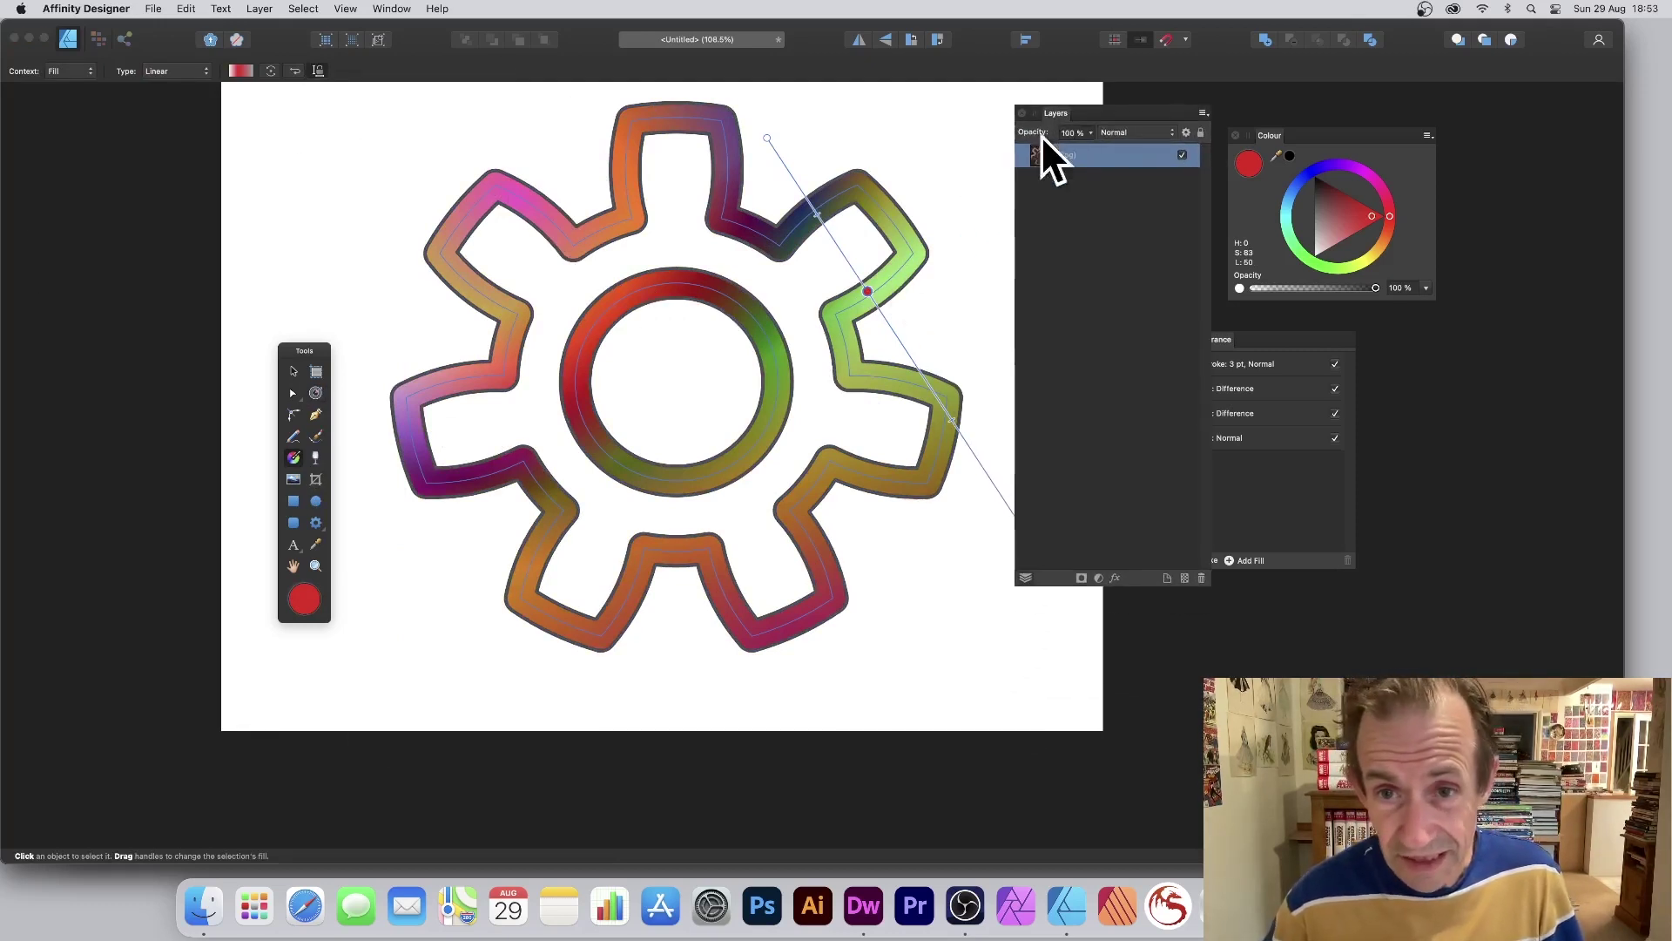
# - Add a soft, darker outer shadow to the cog, offset 23.6 px
pyautogui.click(1115, 577)
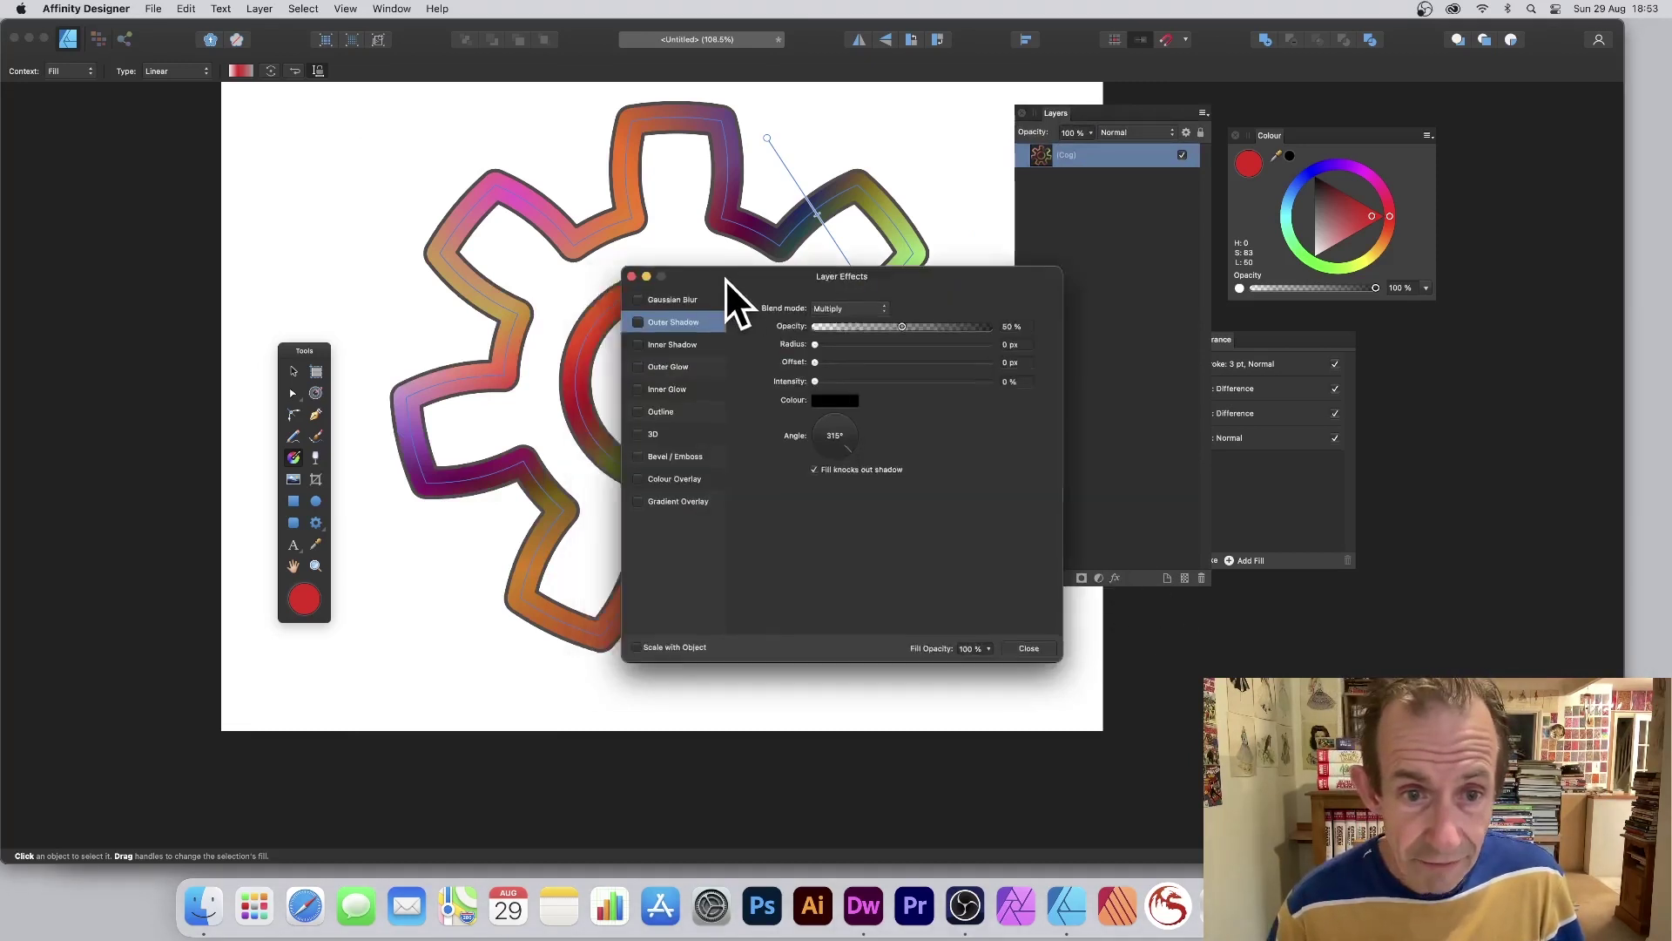
pyautogui.moveTo(724, 279); pyautogui.dragTo(999, 204)
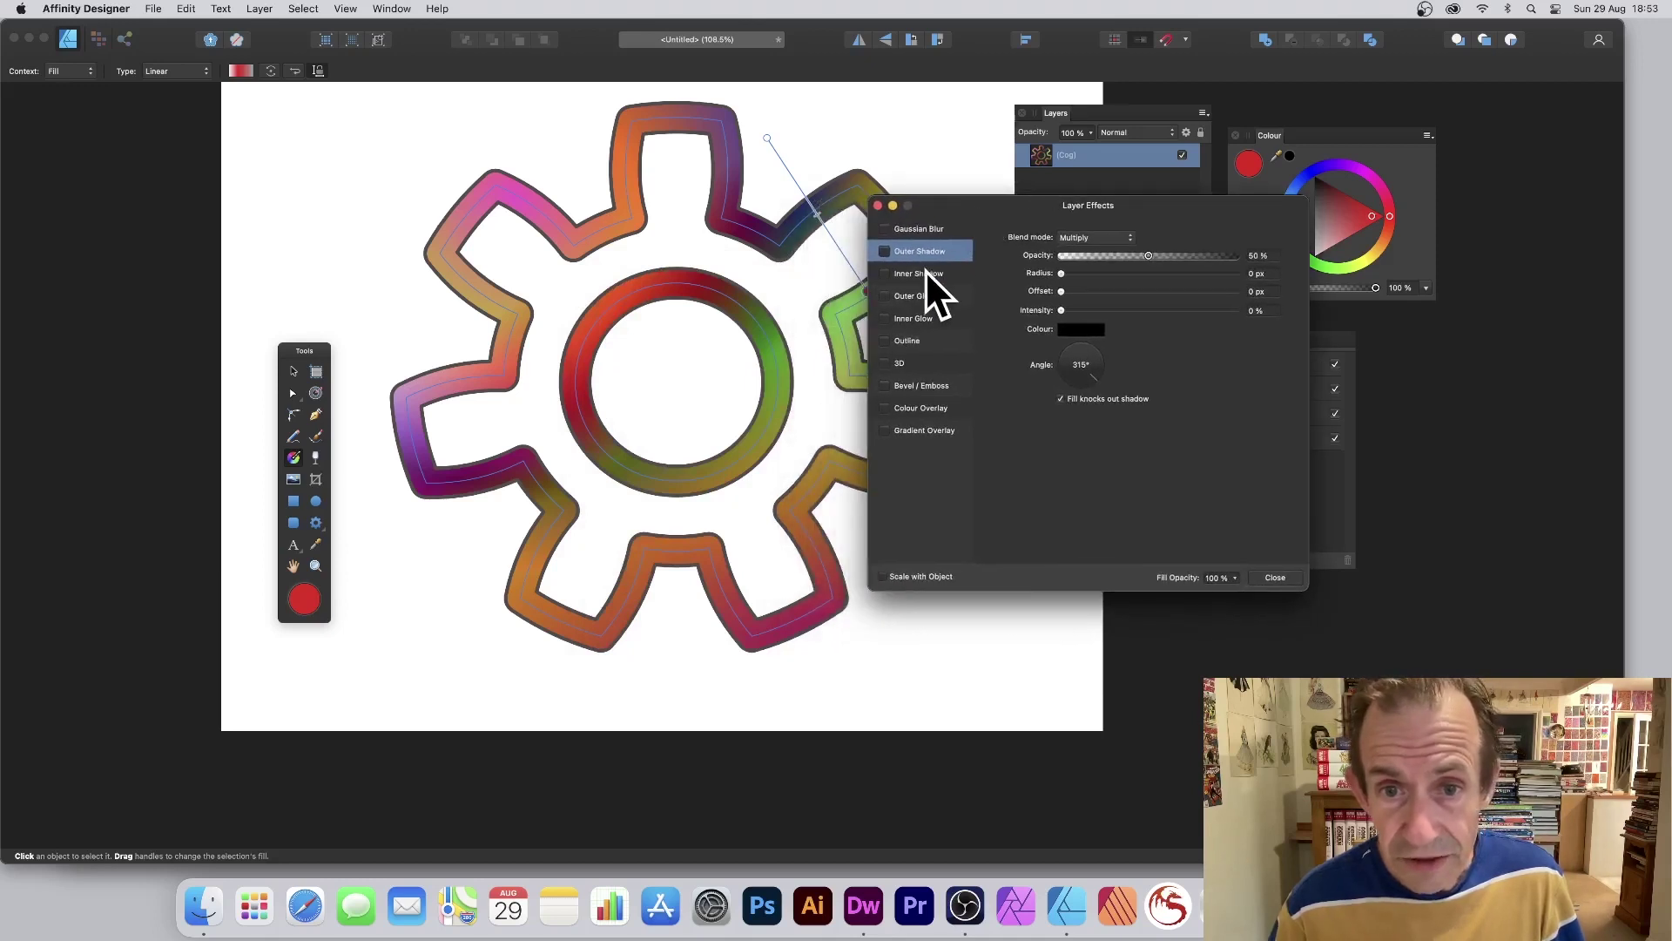
pyautogui.click(885, 251)
pyautogui.moveTo(1064, 273); pyautogui.dragTo(1109, 291)
pyautogui.moveTo(1061, 310); pyautogui.dragTo(1165, 293)
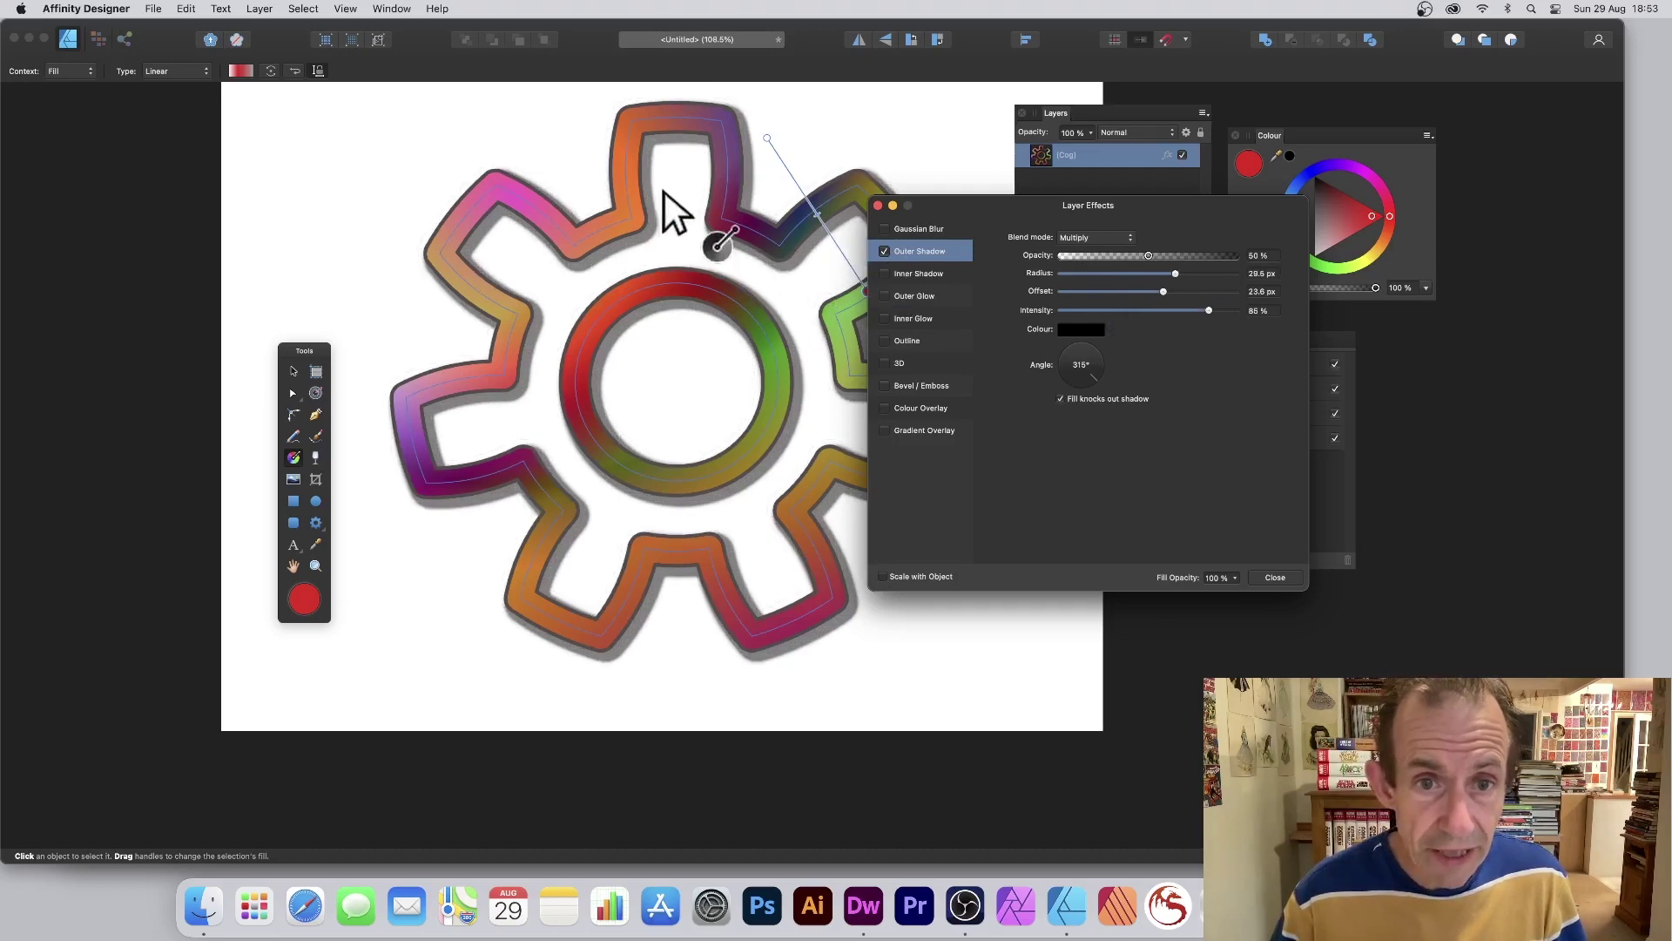
# - Enable the 3D effect on the cog with a rounded 30.4 px radius bevel
pyautogui.click(885, 363)
pyautogui.click(902, 362)
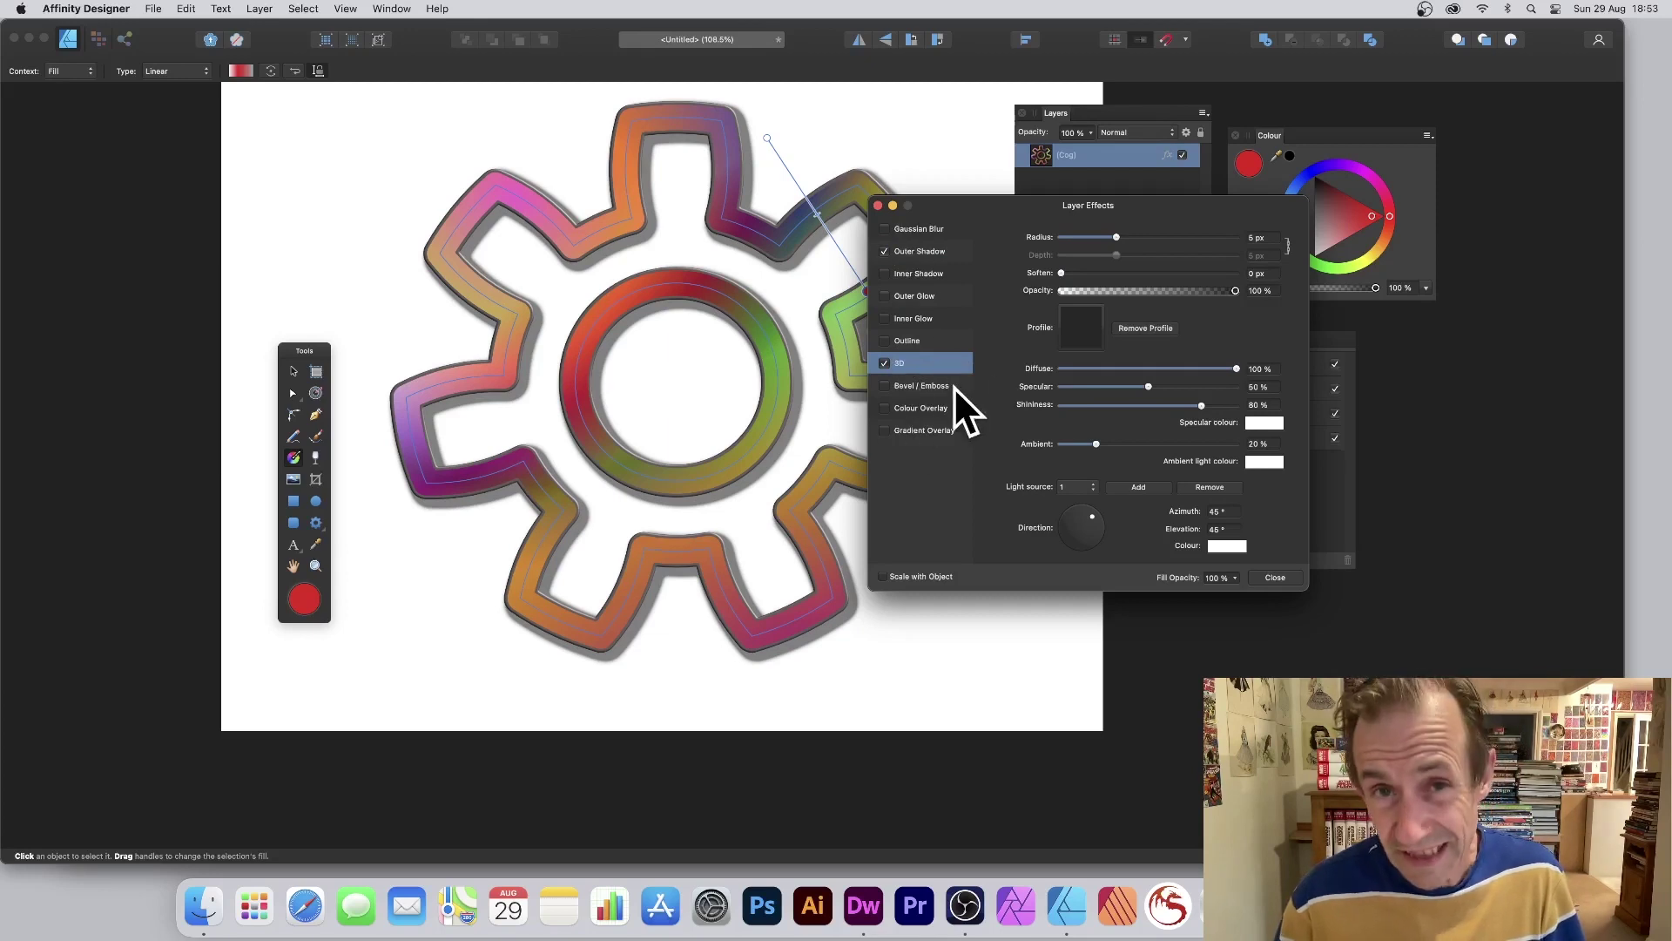
pyautogui.moveTo(1146, 240); pyautogui.dragTo(1178, 239)
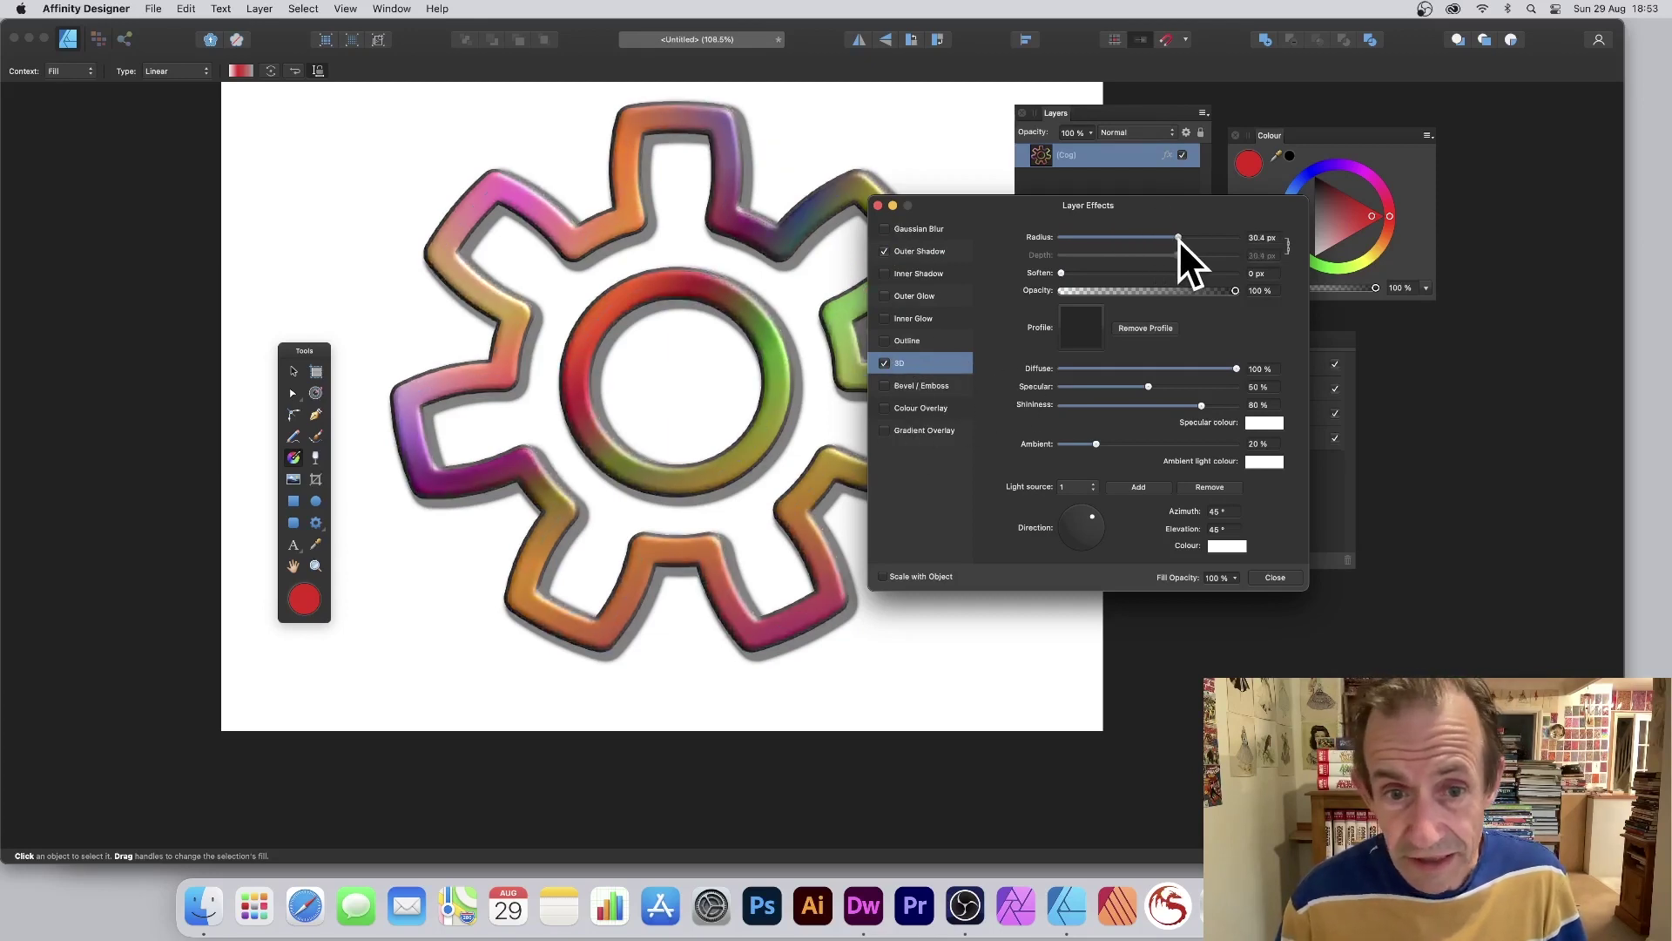
# - Close layer effects and thin the cog's contour to 0.117 in
pyautogui.click(1272, 577)
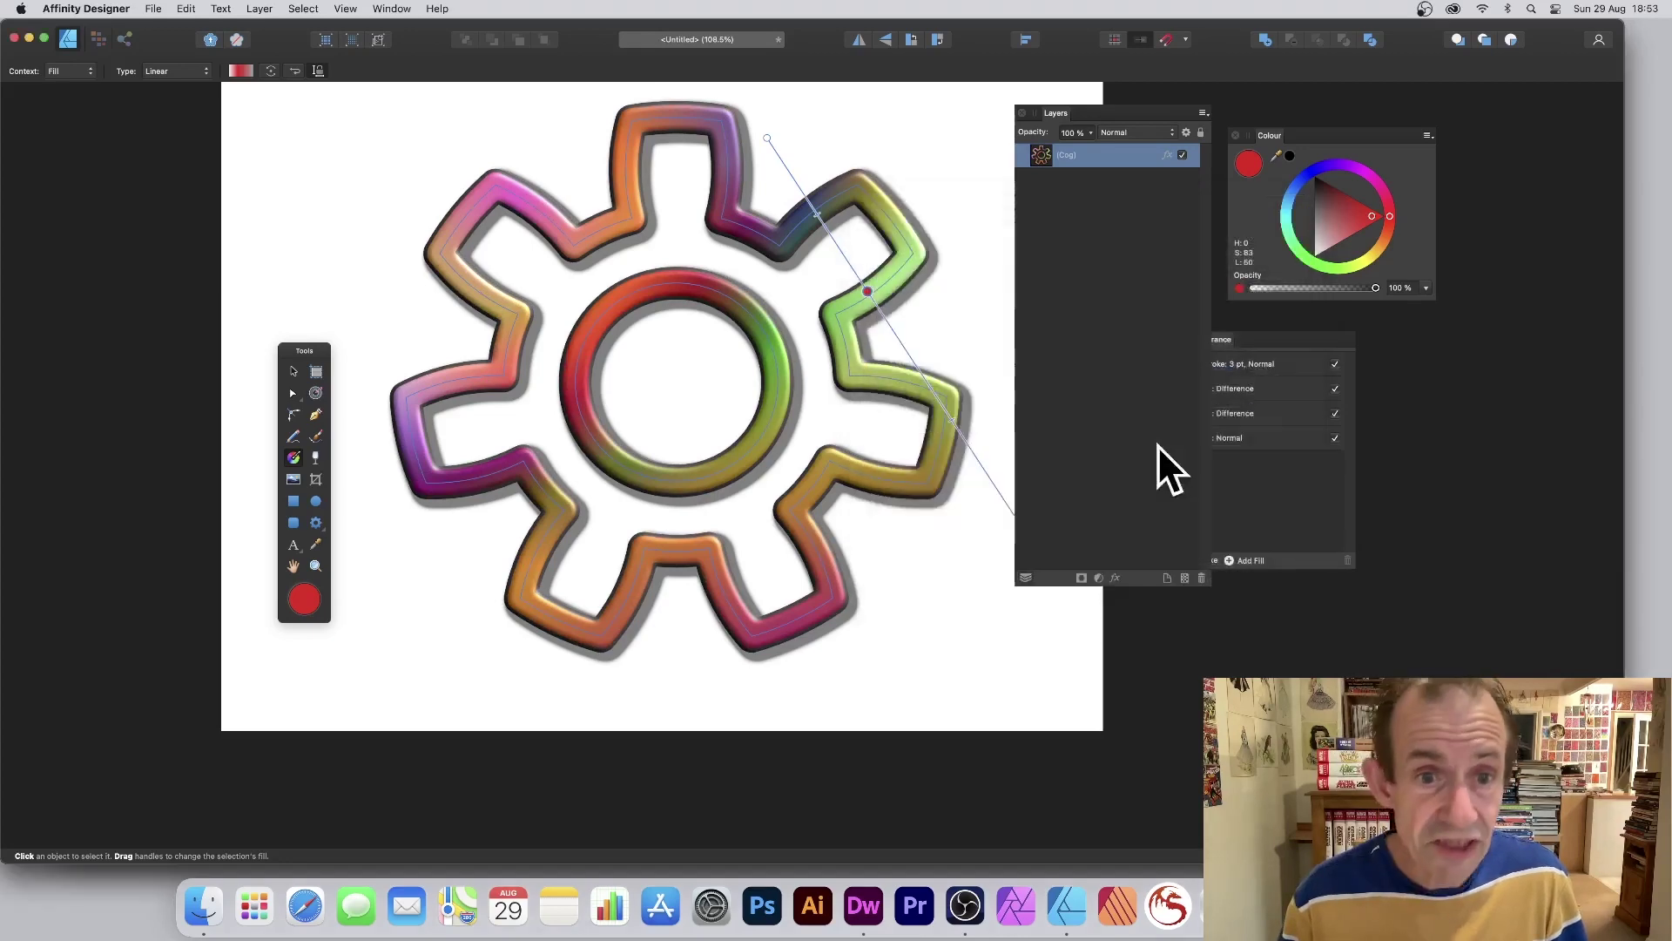
pyautogui.click(317, 392)
pyautogui.moveTo(478, 336)
pyautogui.mouseDown()
pyautogui.moveTo(493, 354)
pyautogui.moveTo(455, 343)
pyautogui.moveTo(482, 347)
pyautogui.moveTo(466, 339)
pyautogui.moveTo(466, 354)
pyautogui.mouseUp()
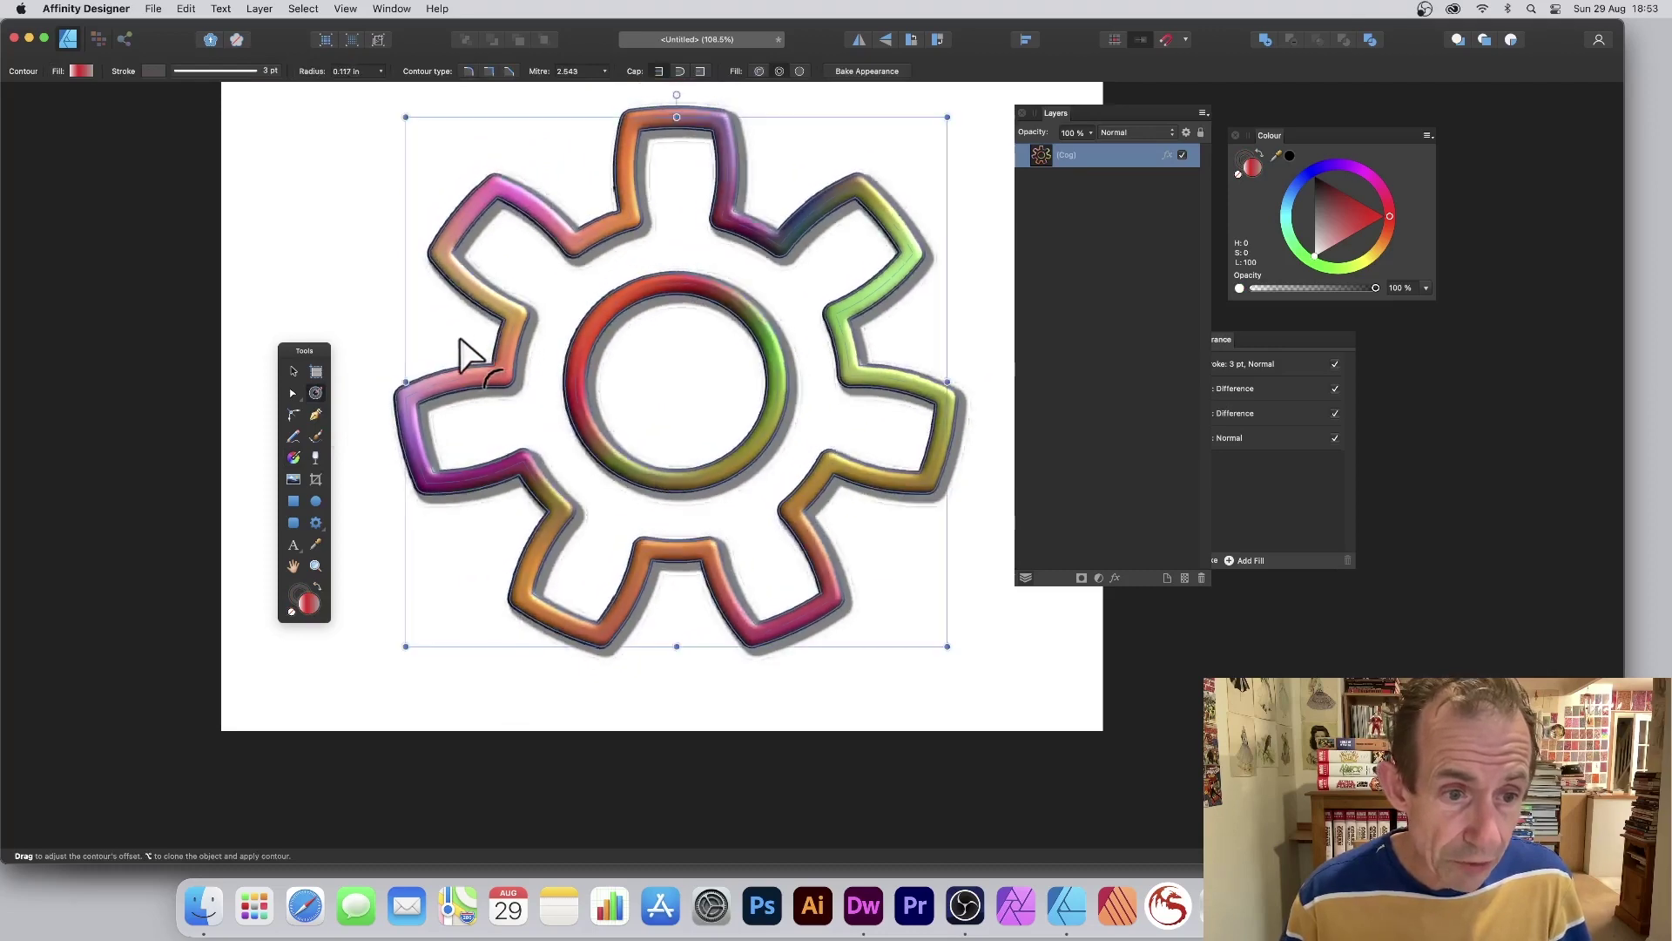
# - Raise the cog's notch size to 100% so the teeth become triangular wedges
pyautogui.click(317, 524)
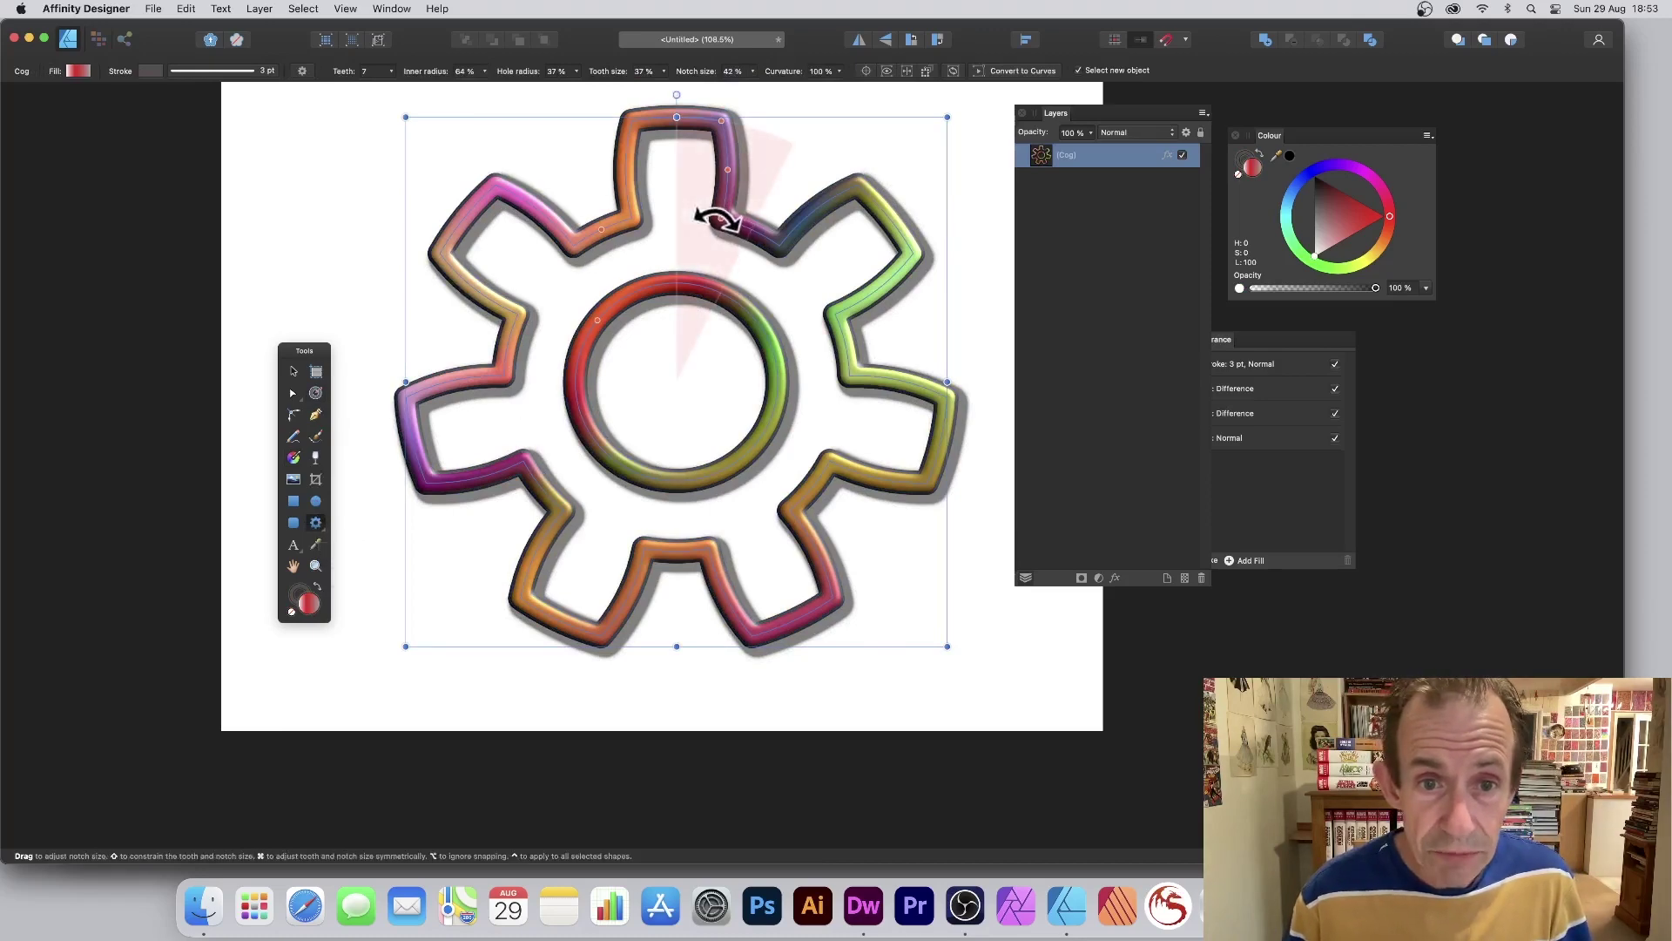
pyautogui.moveTo(717, 220); pyautogui.dragTo(658, 218)
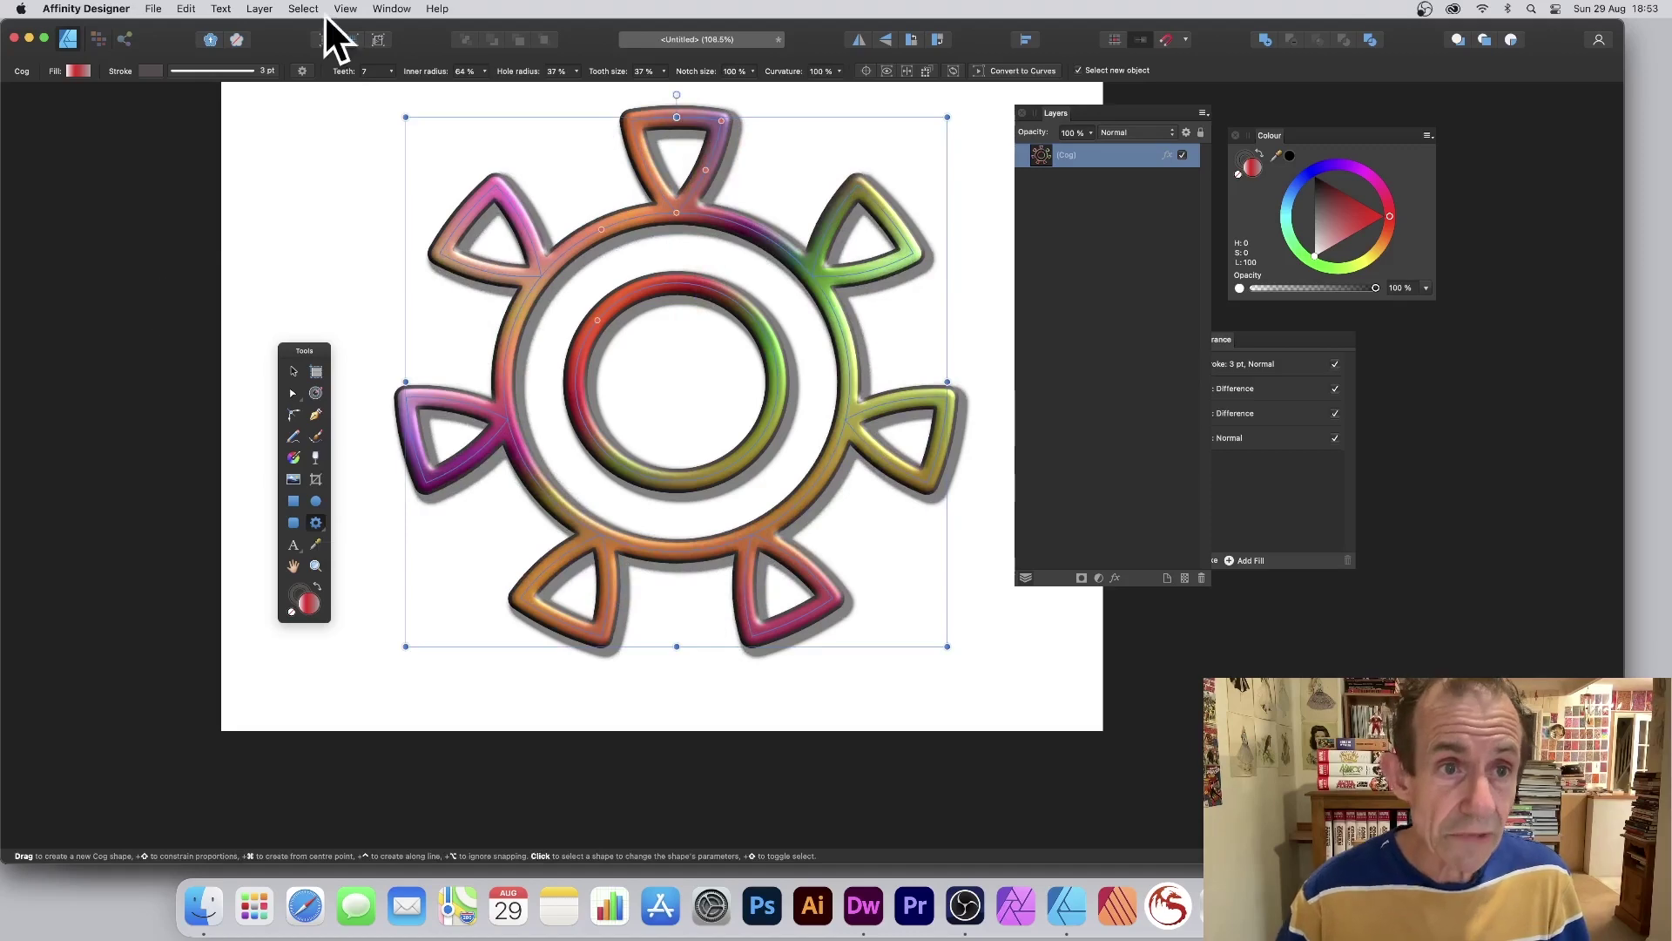
pyautogui.click(390, 71)
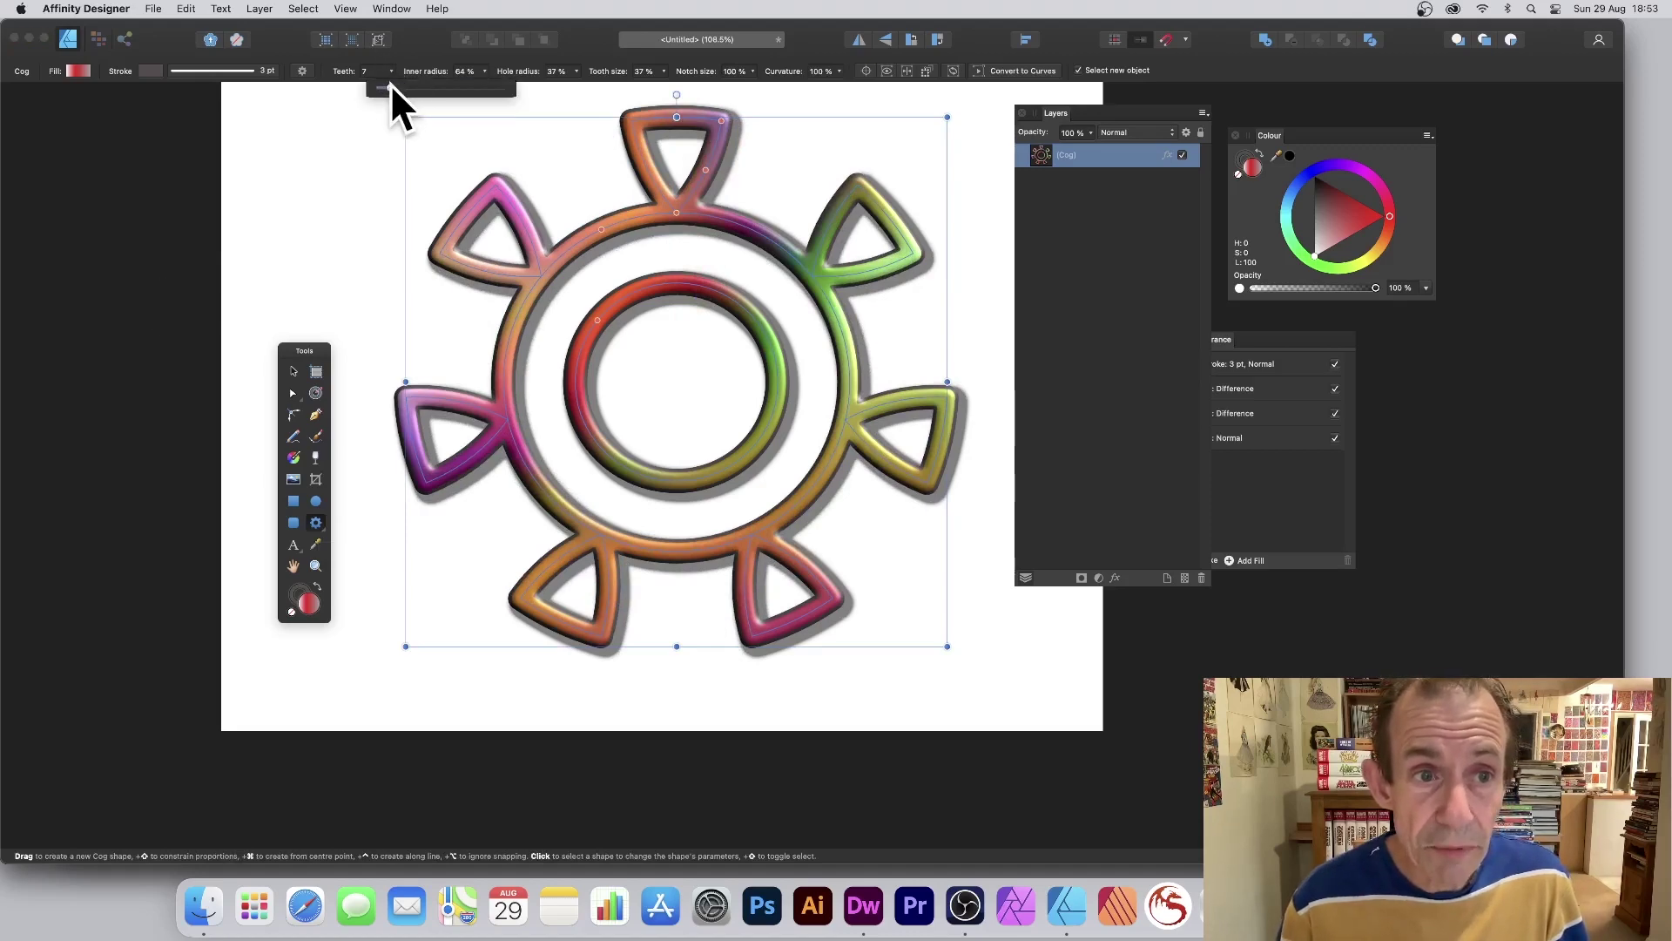
# - Double the cog's teeth from 7 to 14, then briefly browse the File and View menus
pyautogui.moveTo(390, 85); pyautogui.dragTo(411, 85)
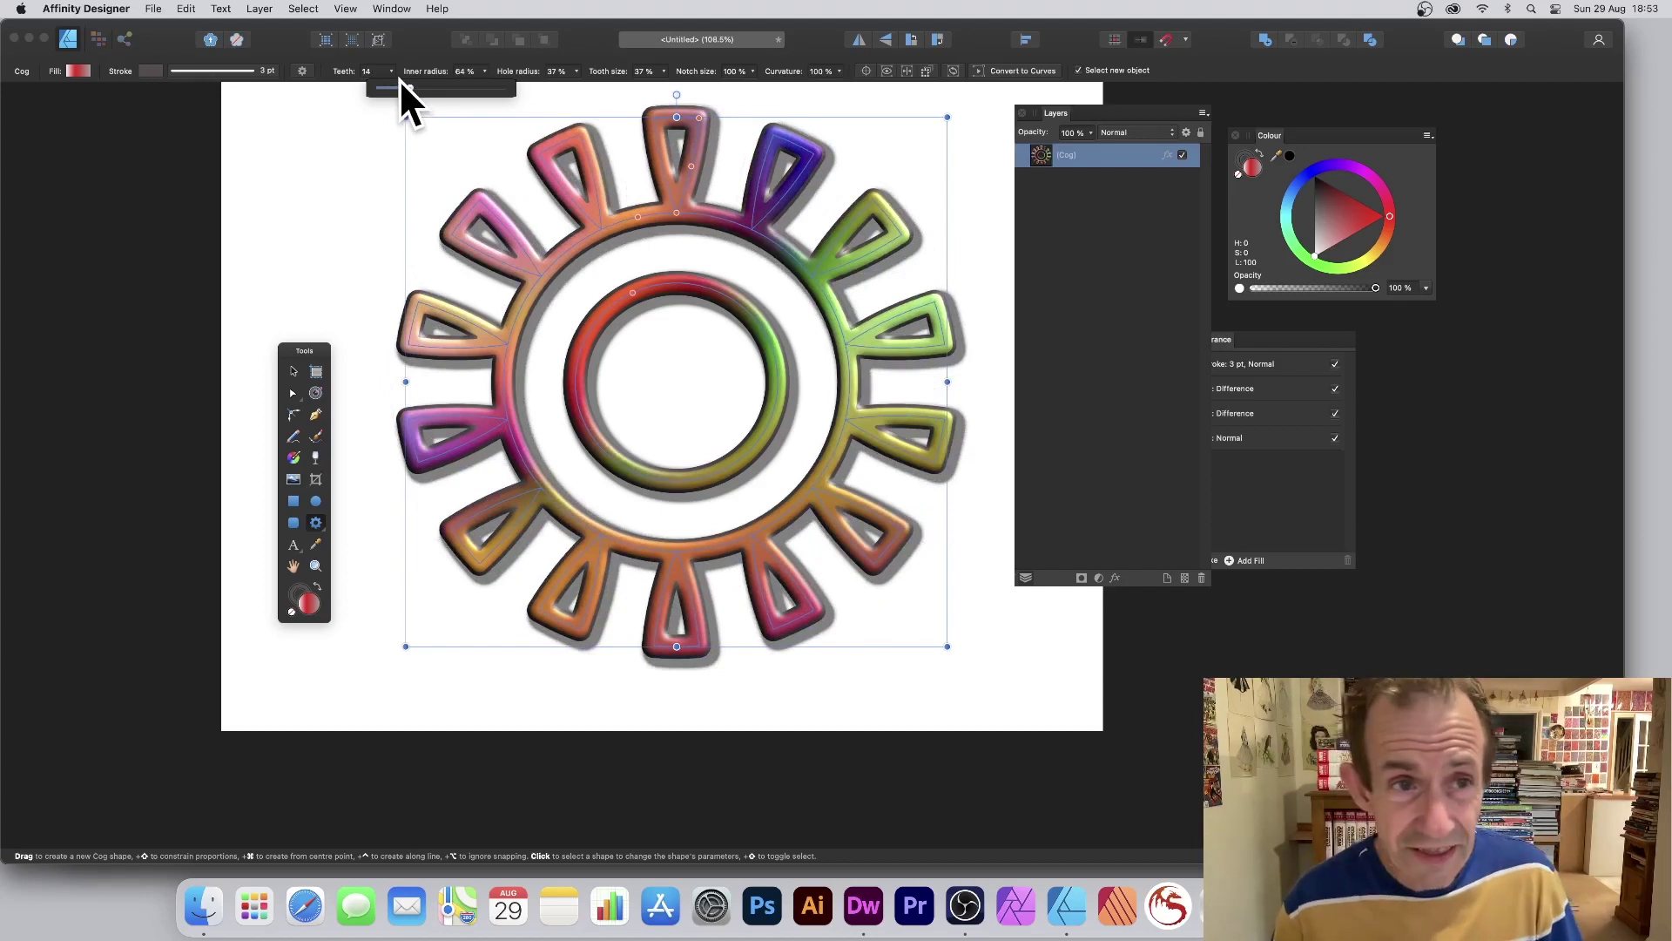
pyautogui.click(149, 9)
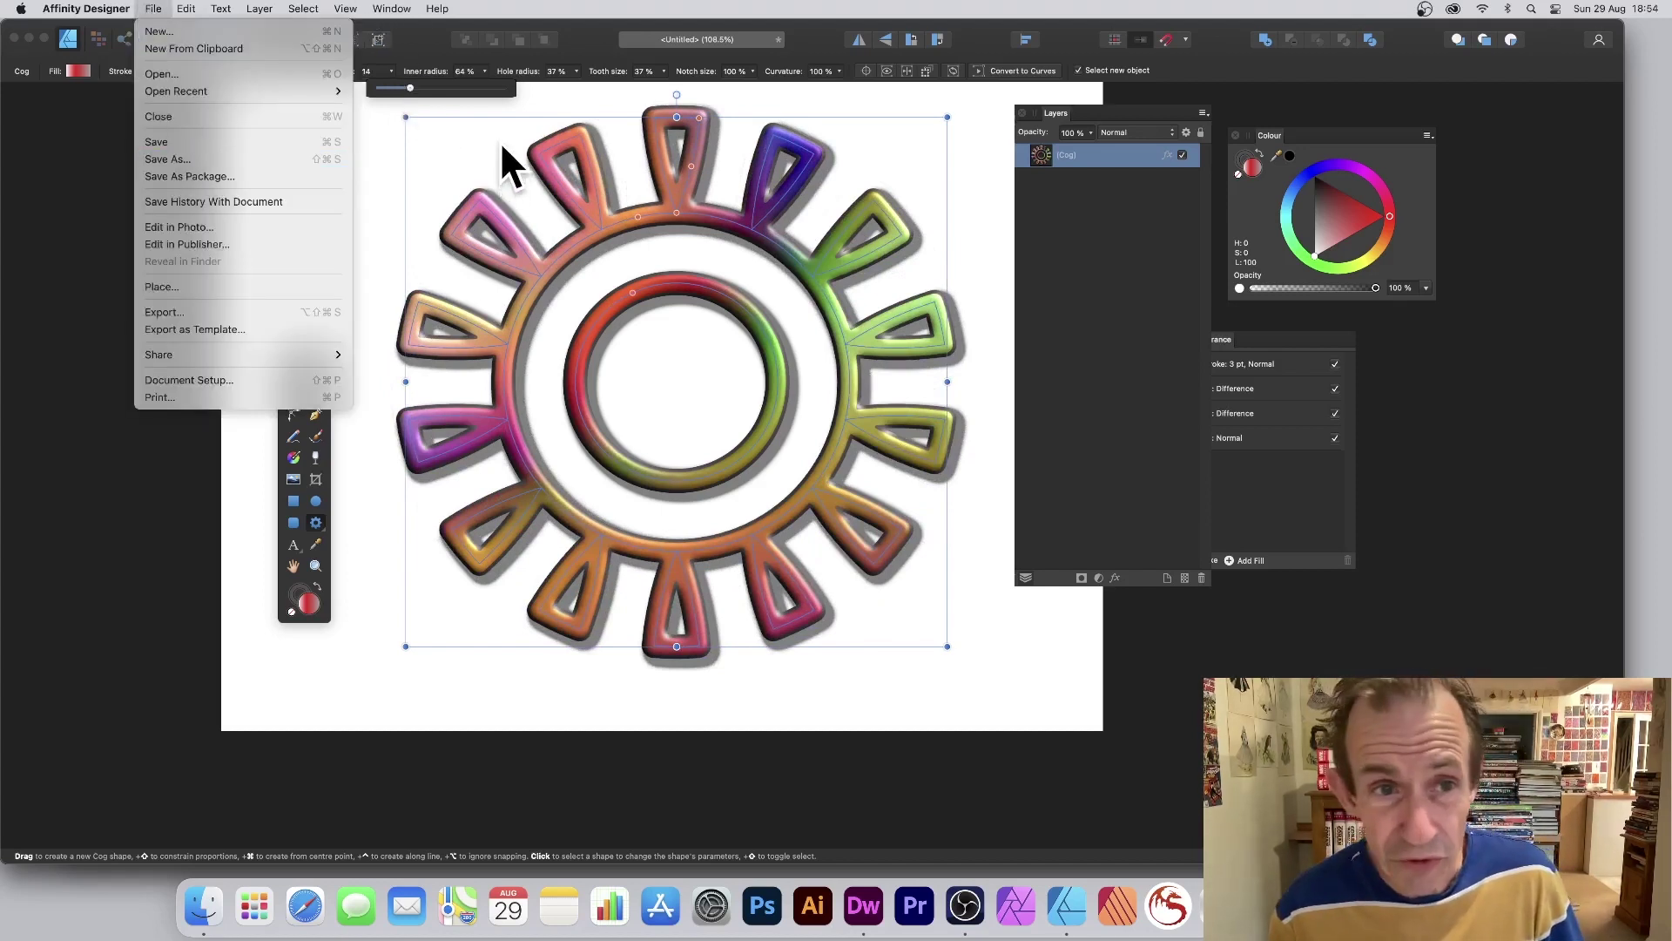
pyautogui.moveTo(342, 9)
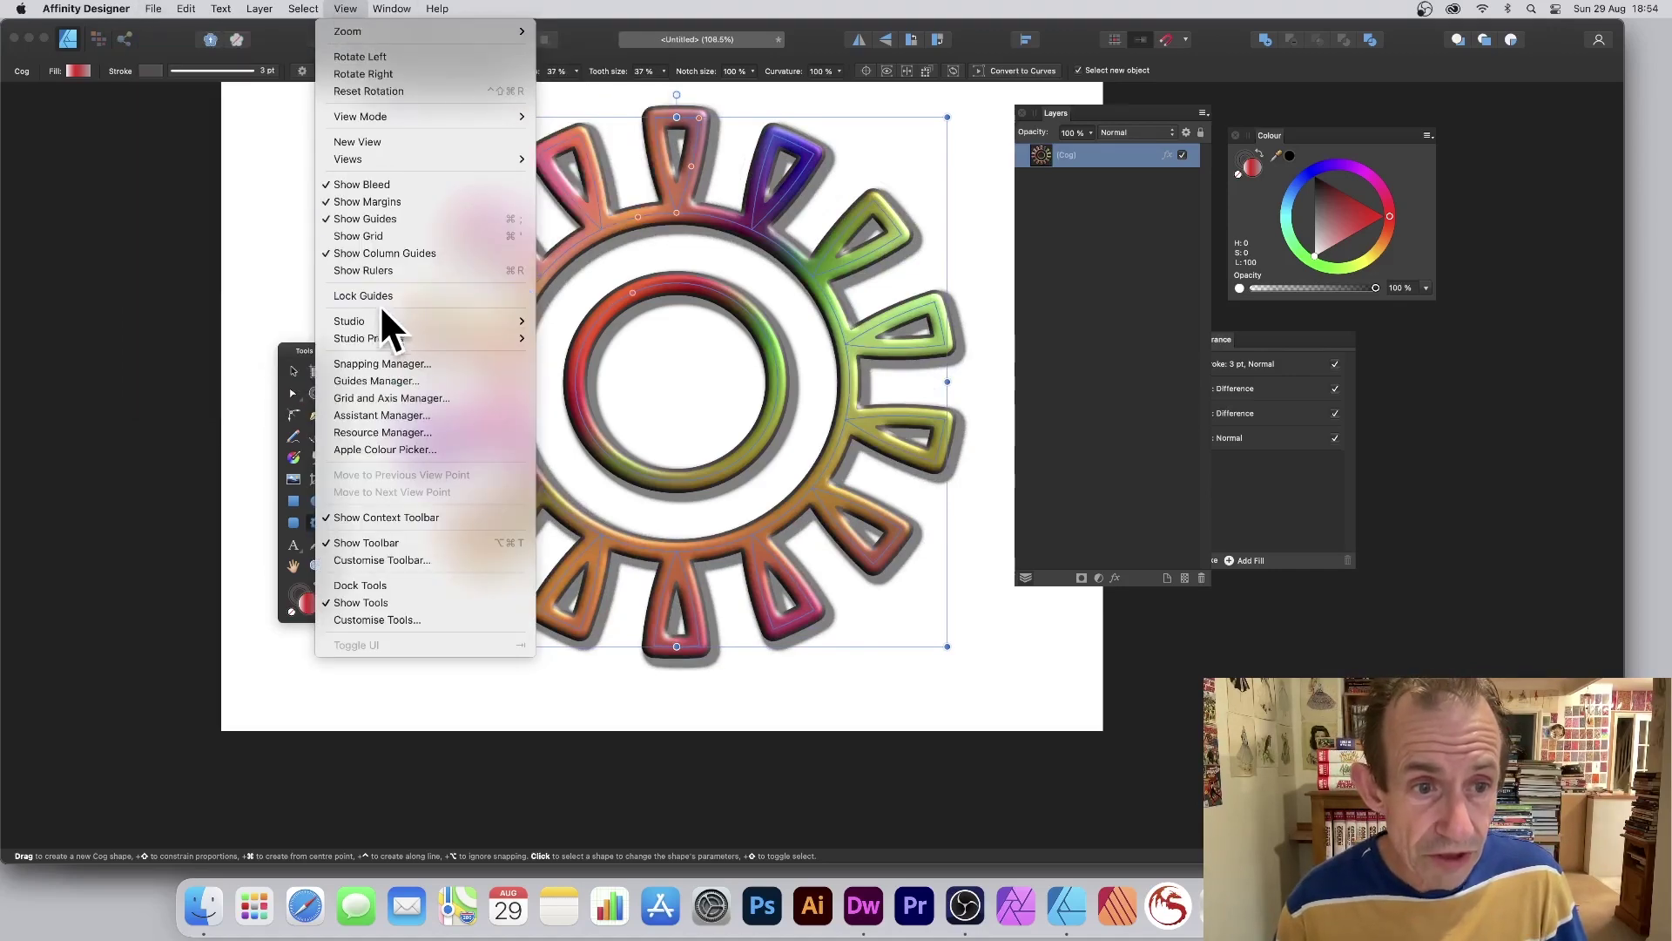
pyautogui.moveTo(509, 318)
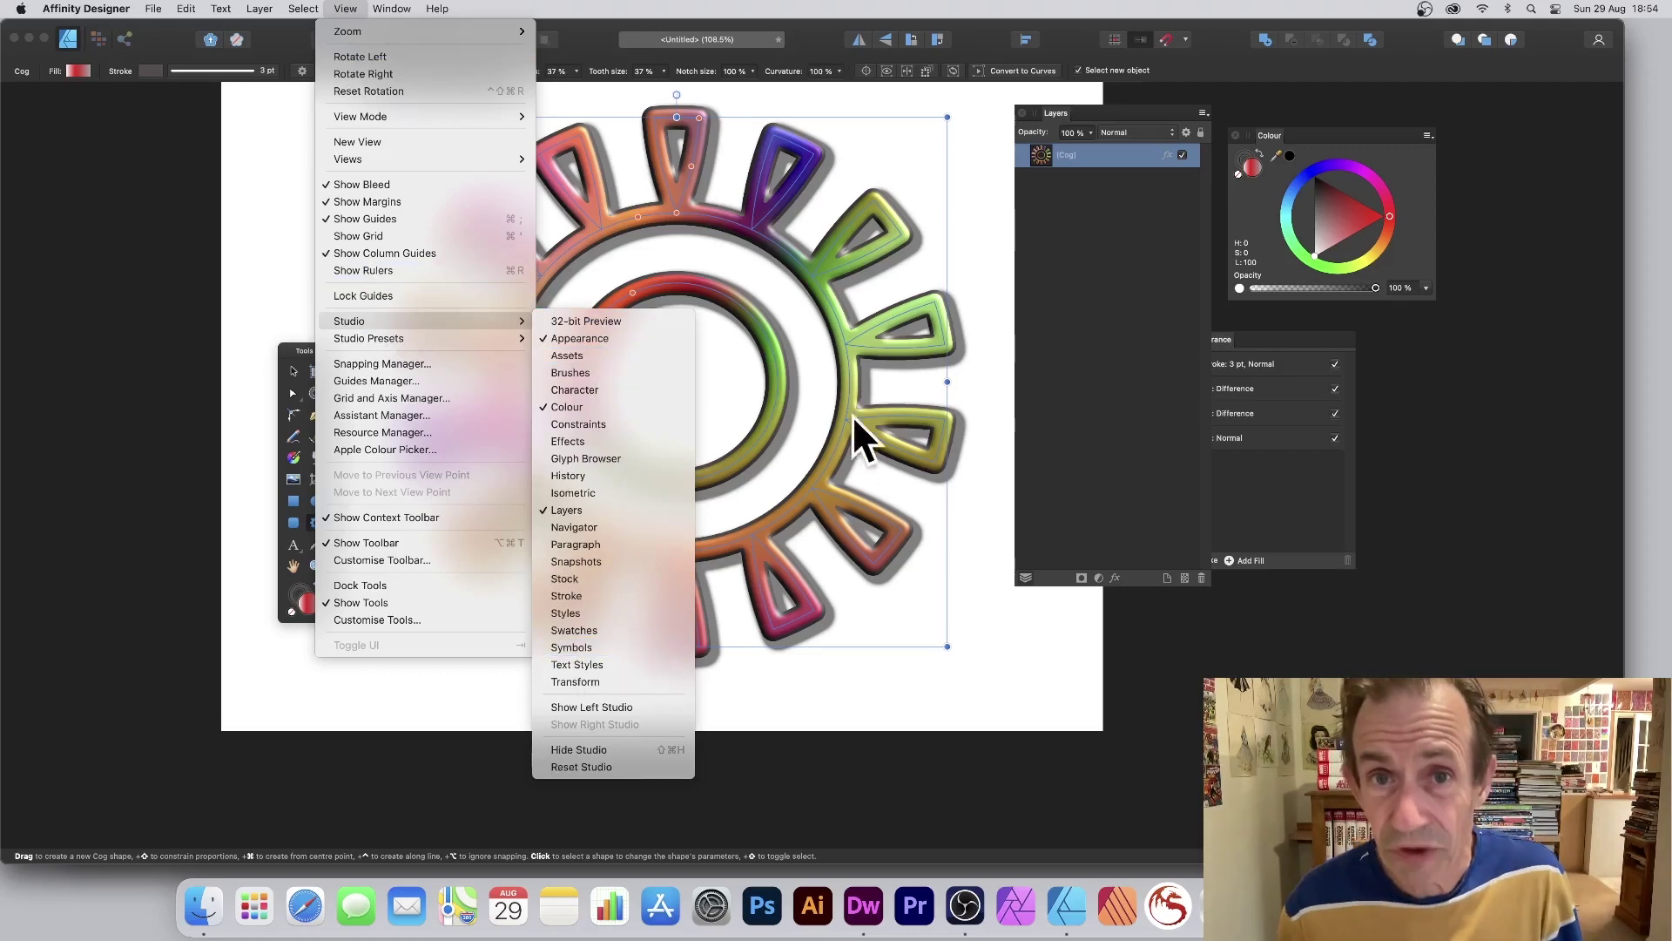
pyautogui.click(815, 315)
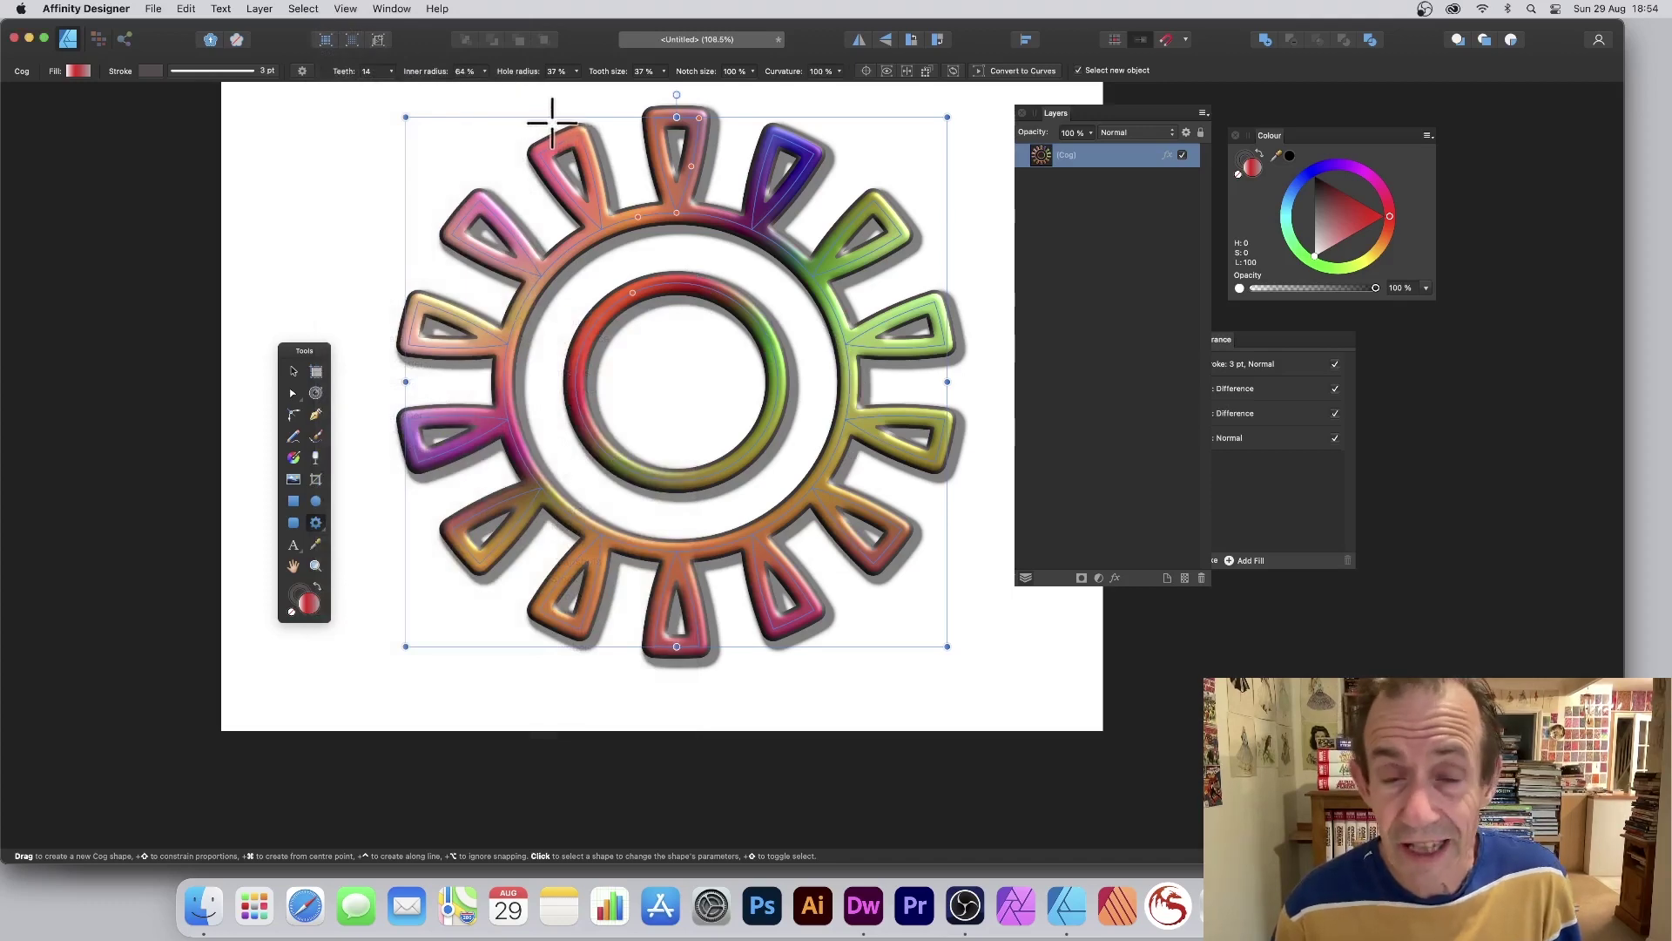
pyautogui.click(293, 369)
pyautogui.moveTo(533, 253)
pyautogui.mouseDown()
pyautogui.moveTo(467, 246)
pyautogui.moveTo(467, 214)
pyautogui.moveTo(634, 204)
pyautogui.moveTo(661, 176)
pyautogui.moveTo(682, 257)
pyautogui.moveTo(711, 279)
pyautogui.moveTo(557, 335)
pyautogui.mouseUp()
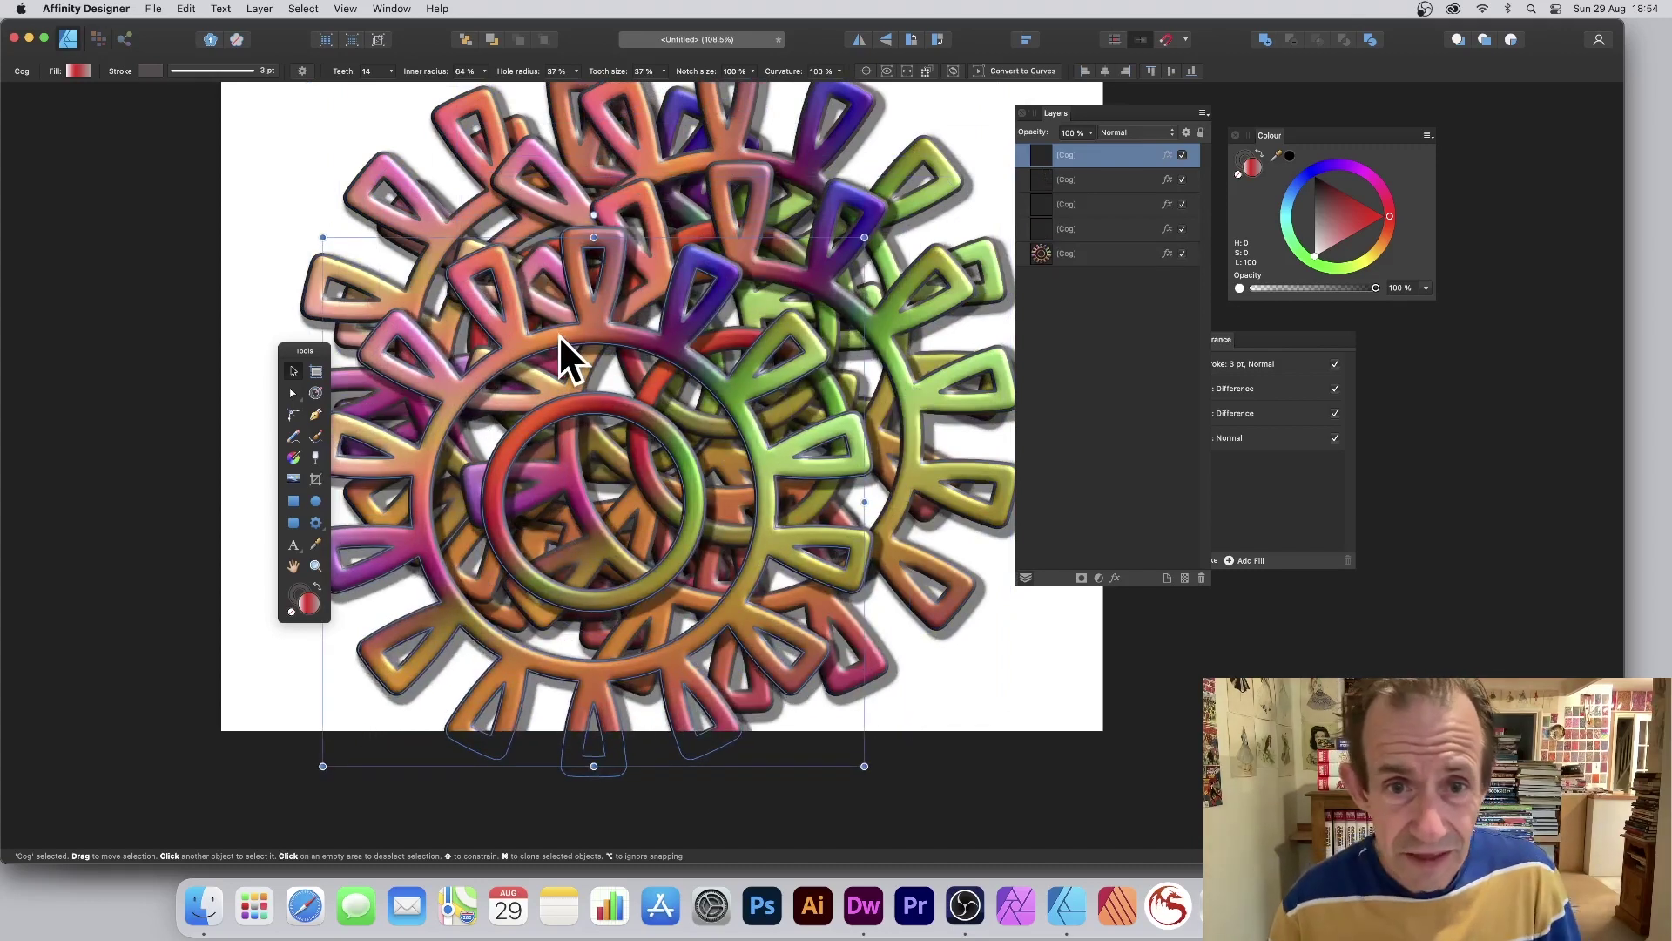
pyautogui.press('super+z')
pyautogui.press('super+z')
pyautogui.press('super+z')
pyautogui.press('super+z')
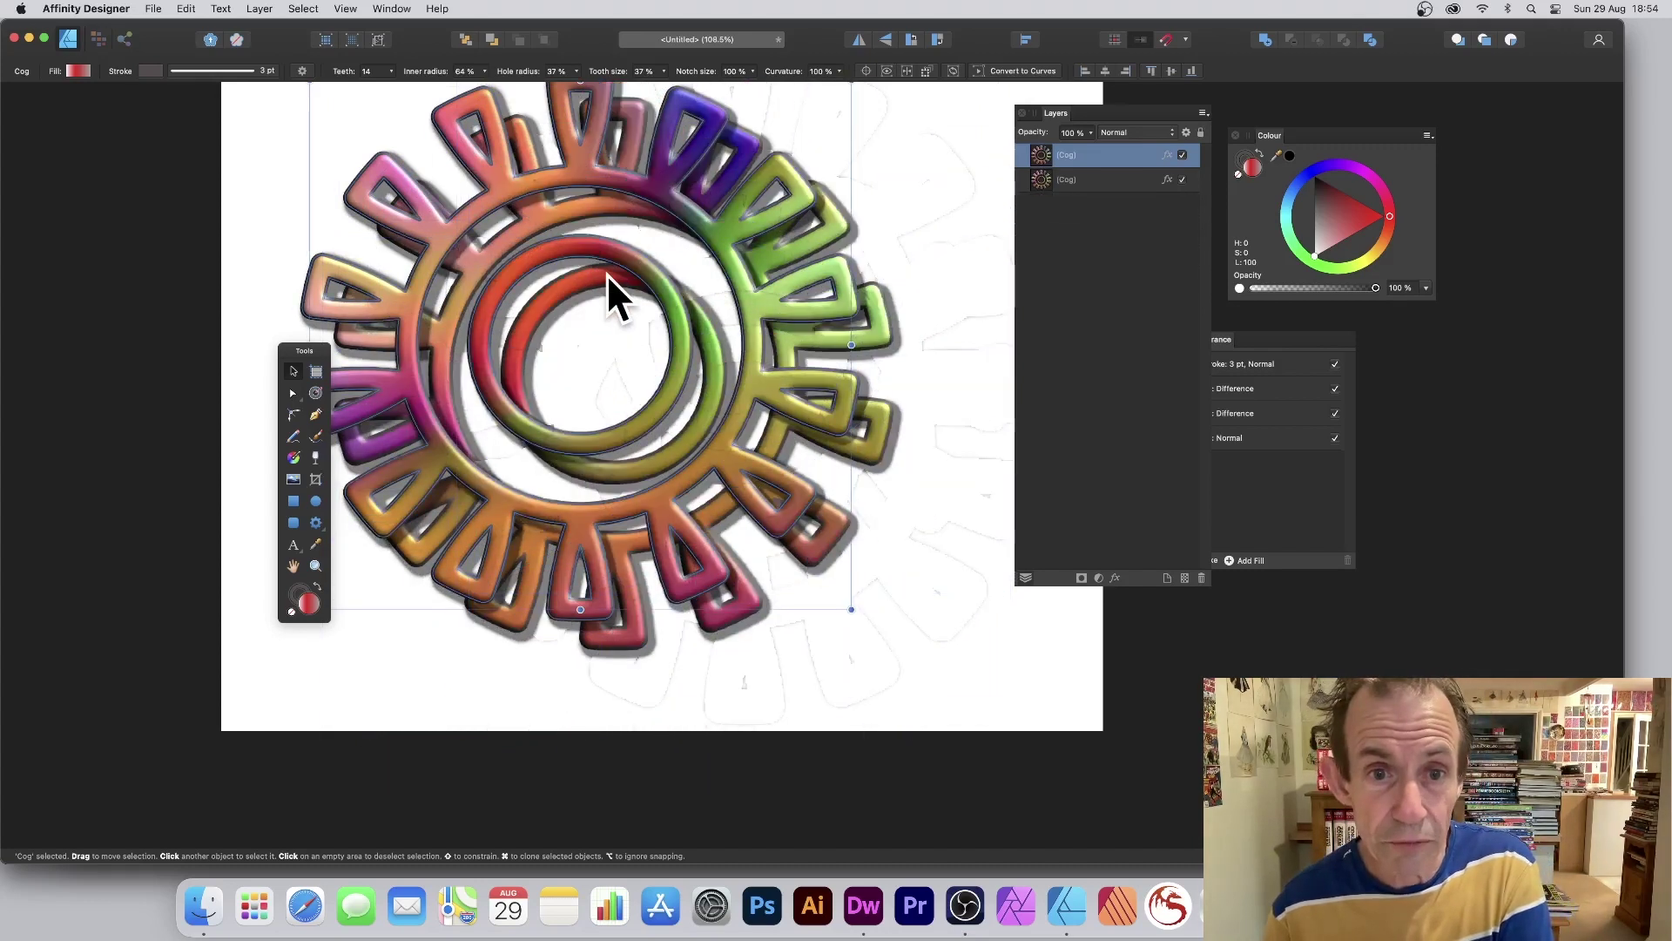
pyautogui.moveTo(620, 194); pyautogui.dragTo(675, 231)
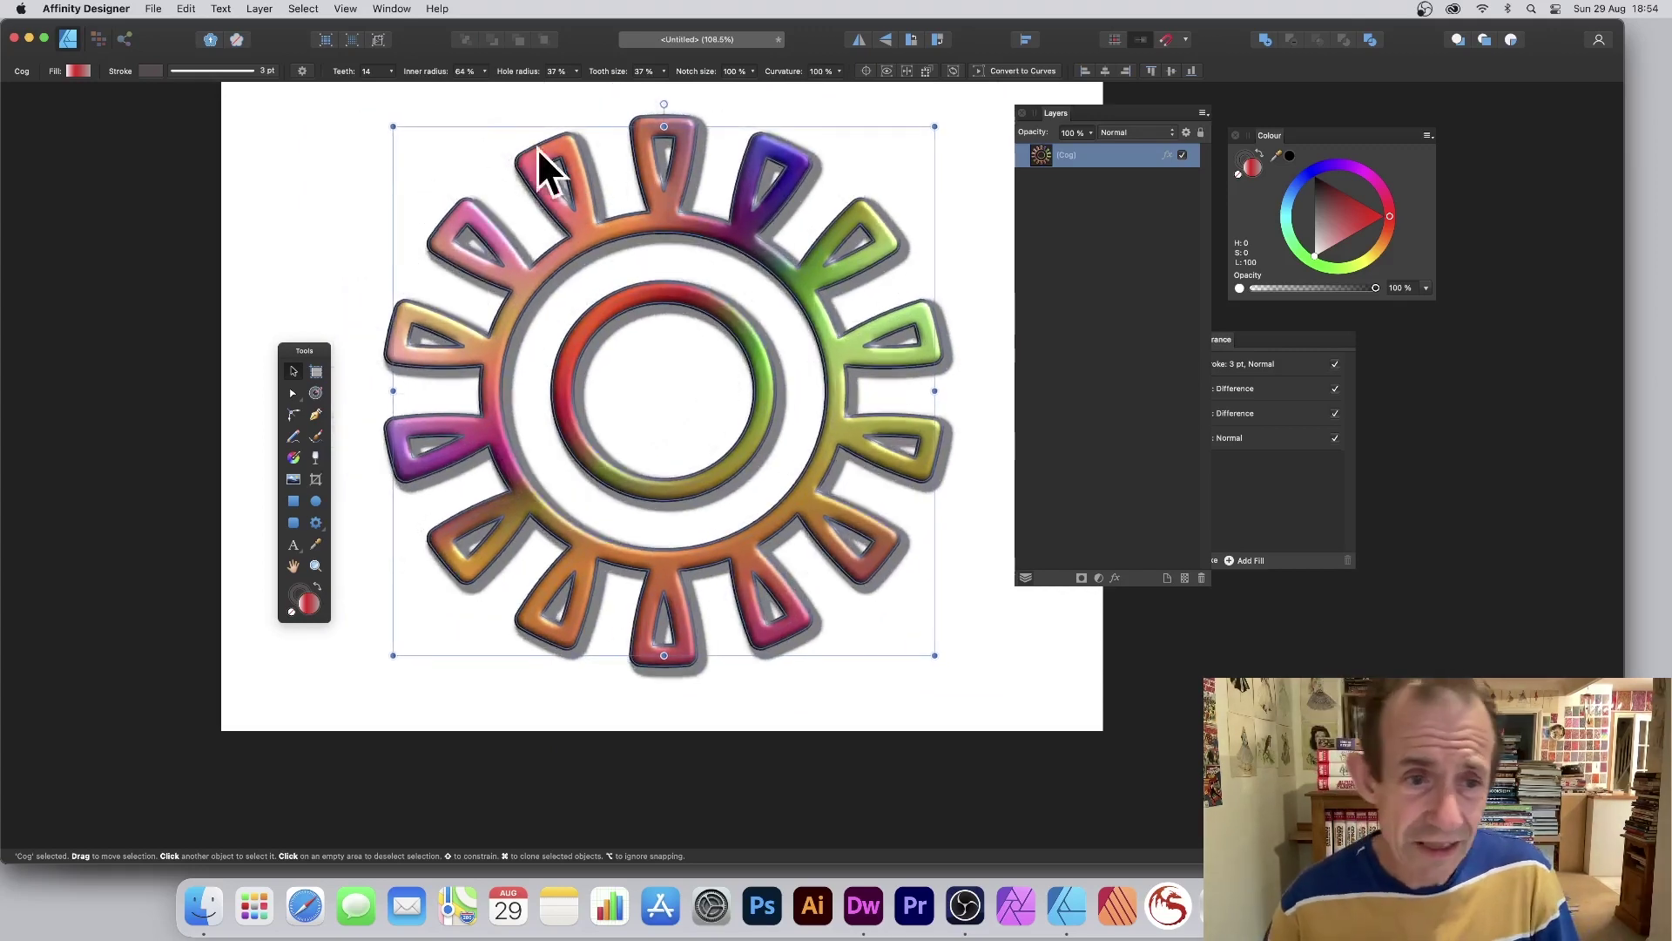
# - Thicken and round the cog's contour, then bake it into editable curves
pyautogui.click(315, 393)
pyautogui.moveTo(475, 347); pyautogui.dragTo(692, 83)
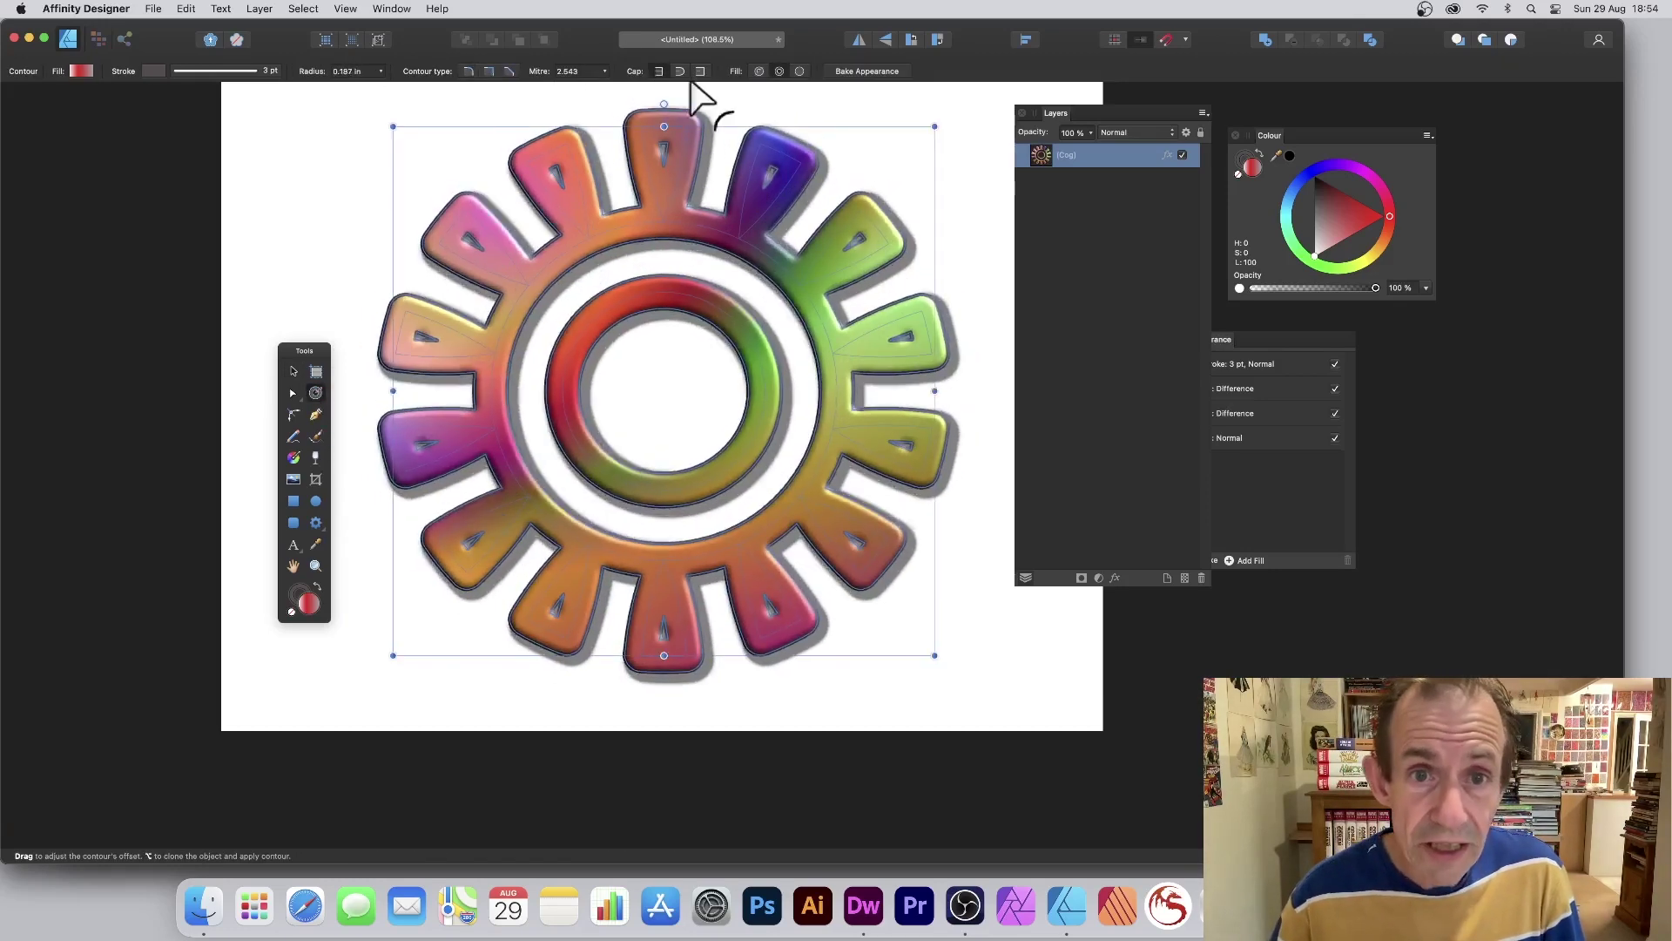
pyautogui.click(759, 71)
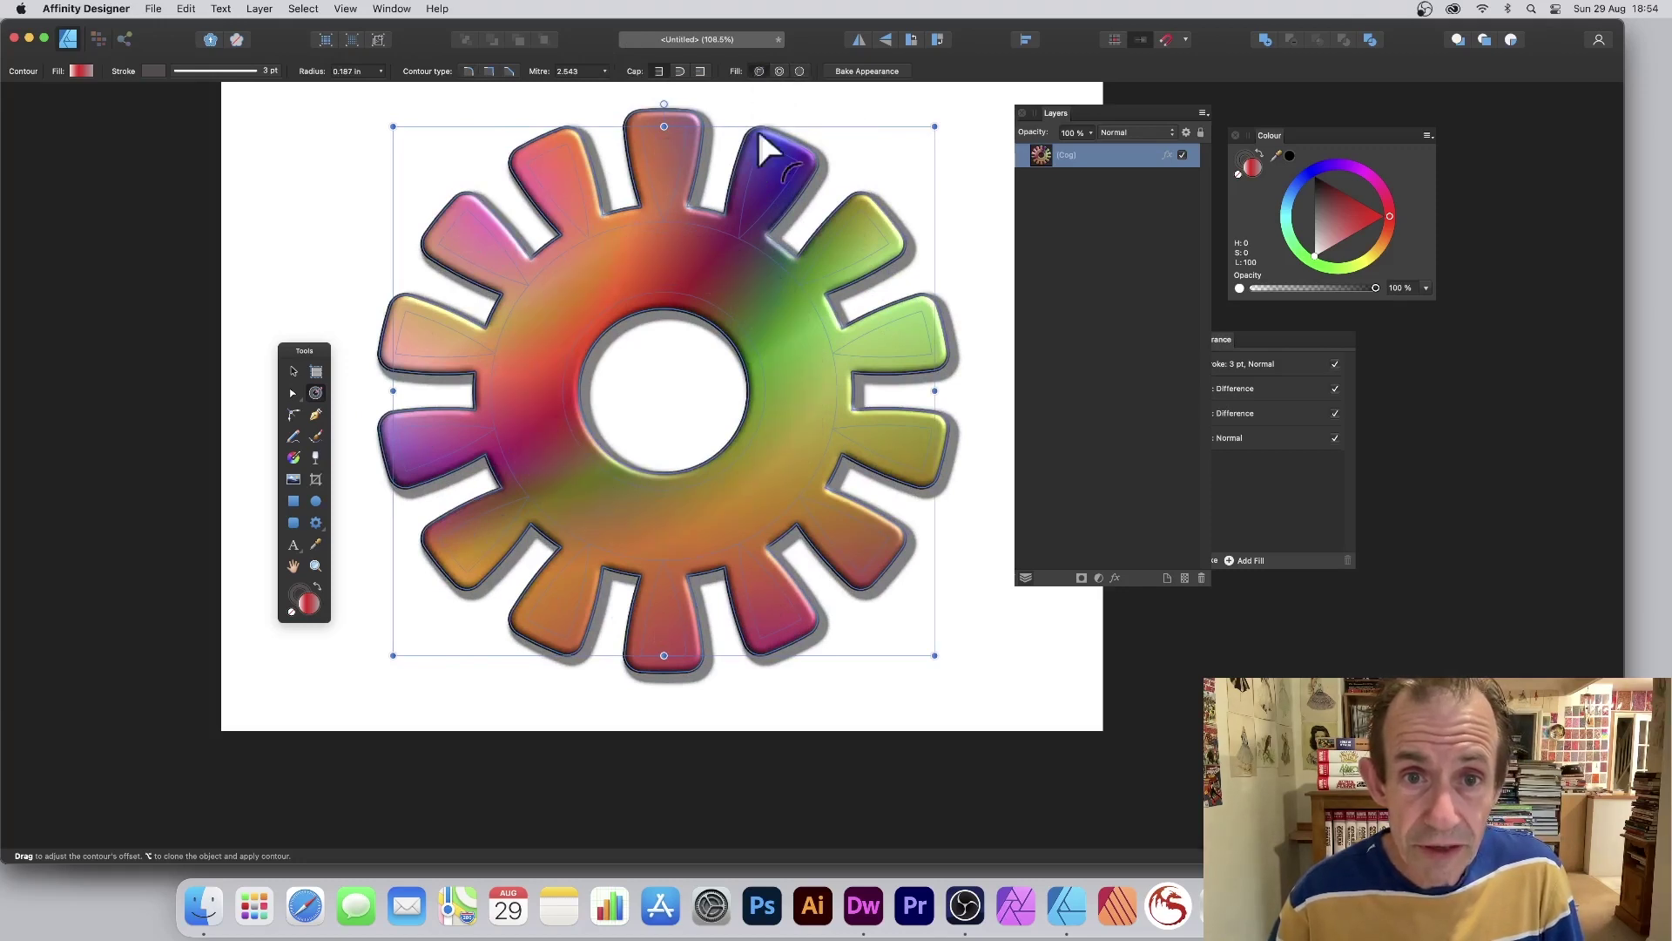
pyautogui.click(779, 71)
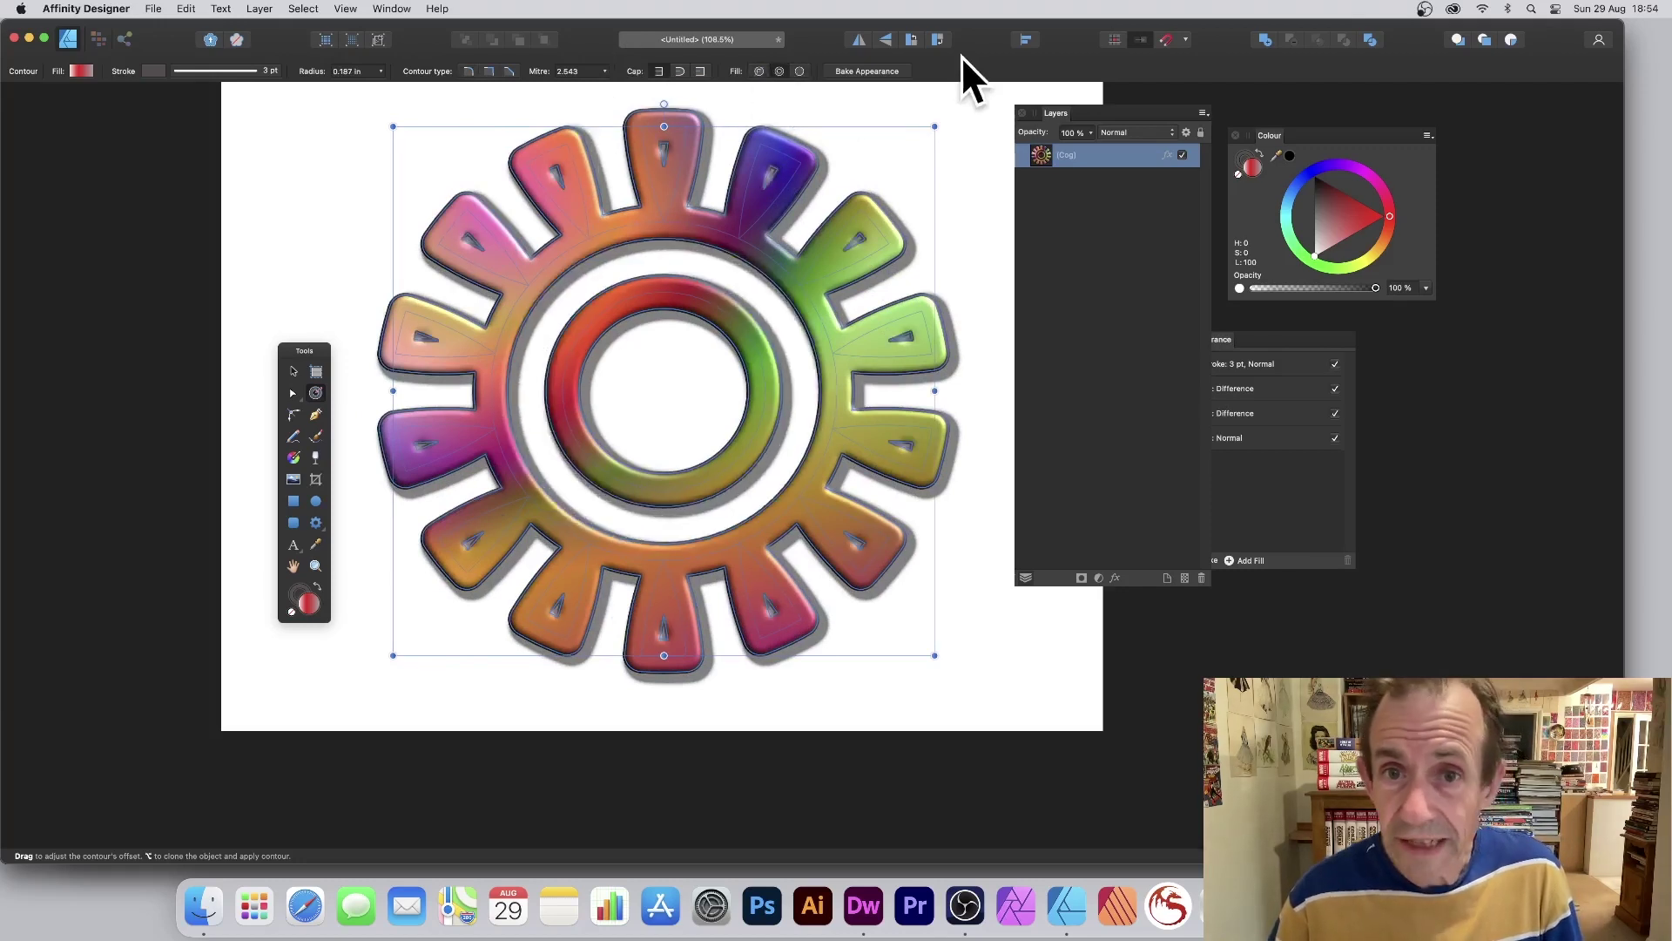
pyautogui.click(861, 71)
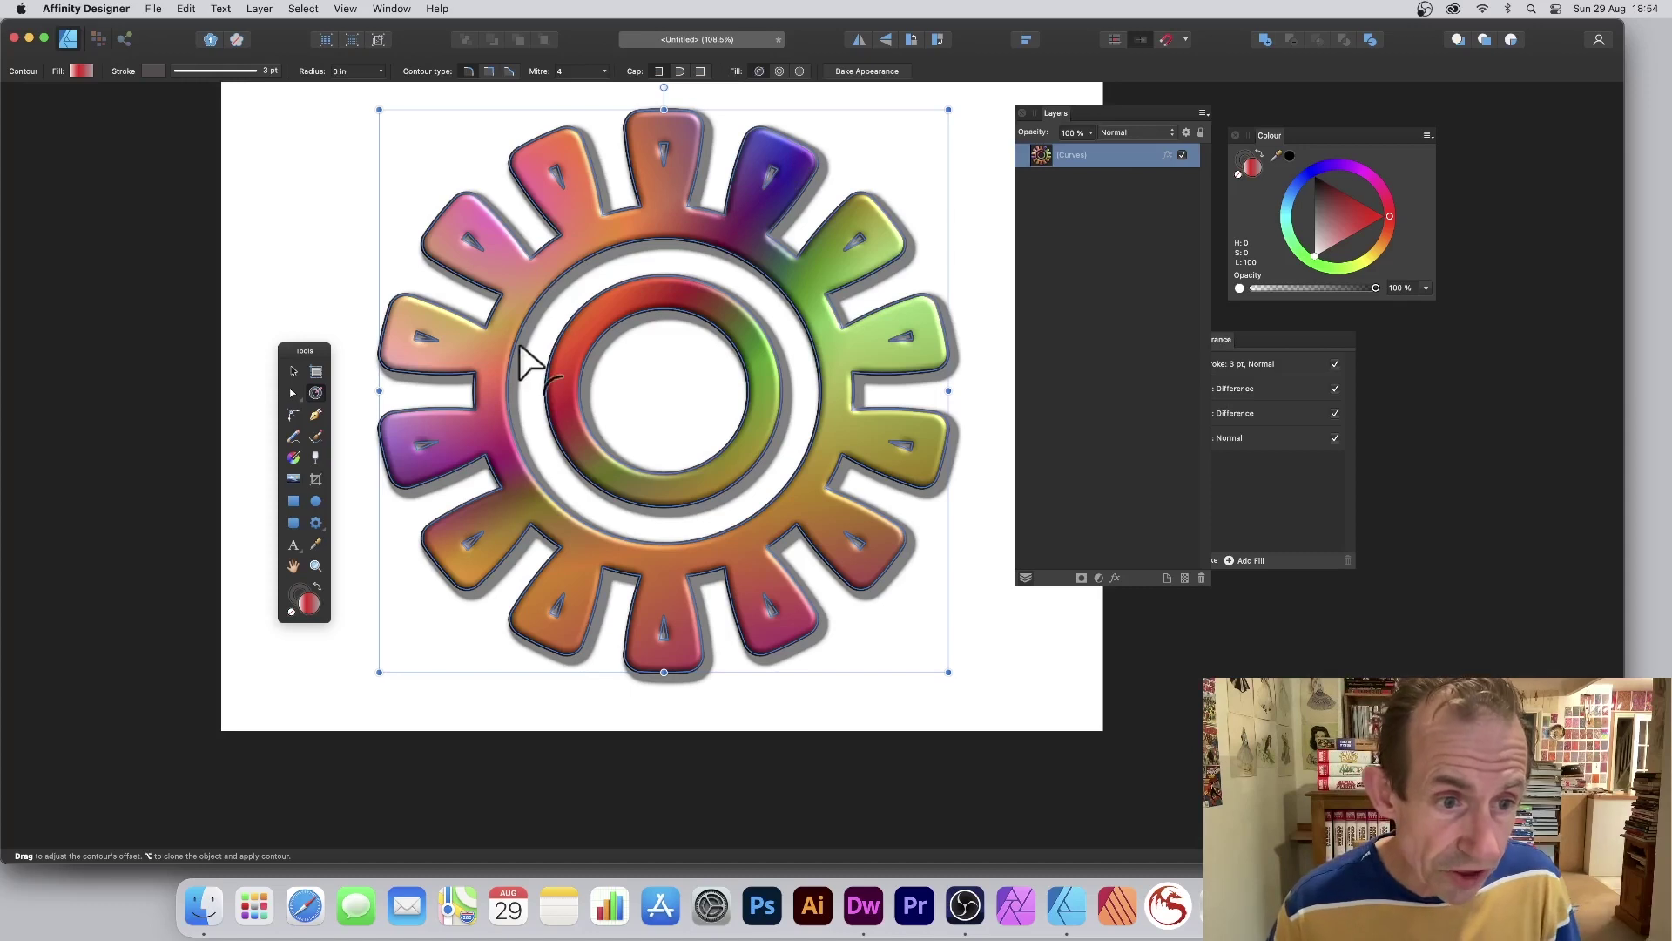
pyautogui.click(290, 392)
# - Drag the upper-left, left, lower-left and bottom tooth nodes out into long spikes
pyautogui.click(364, 396)
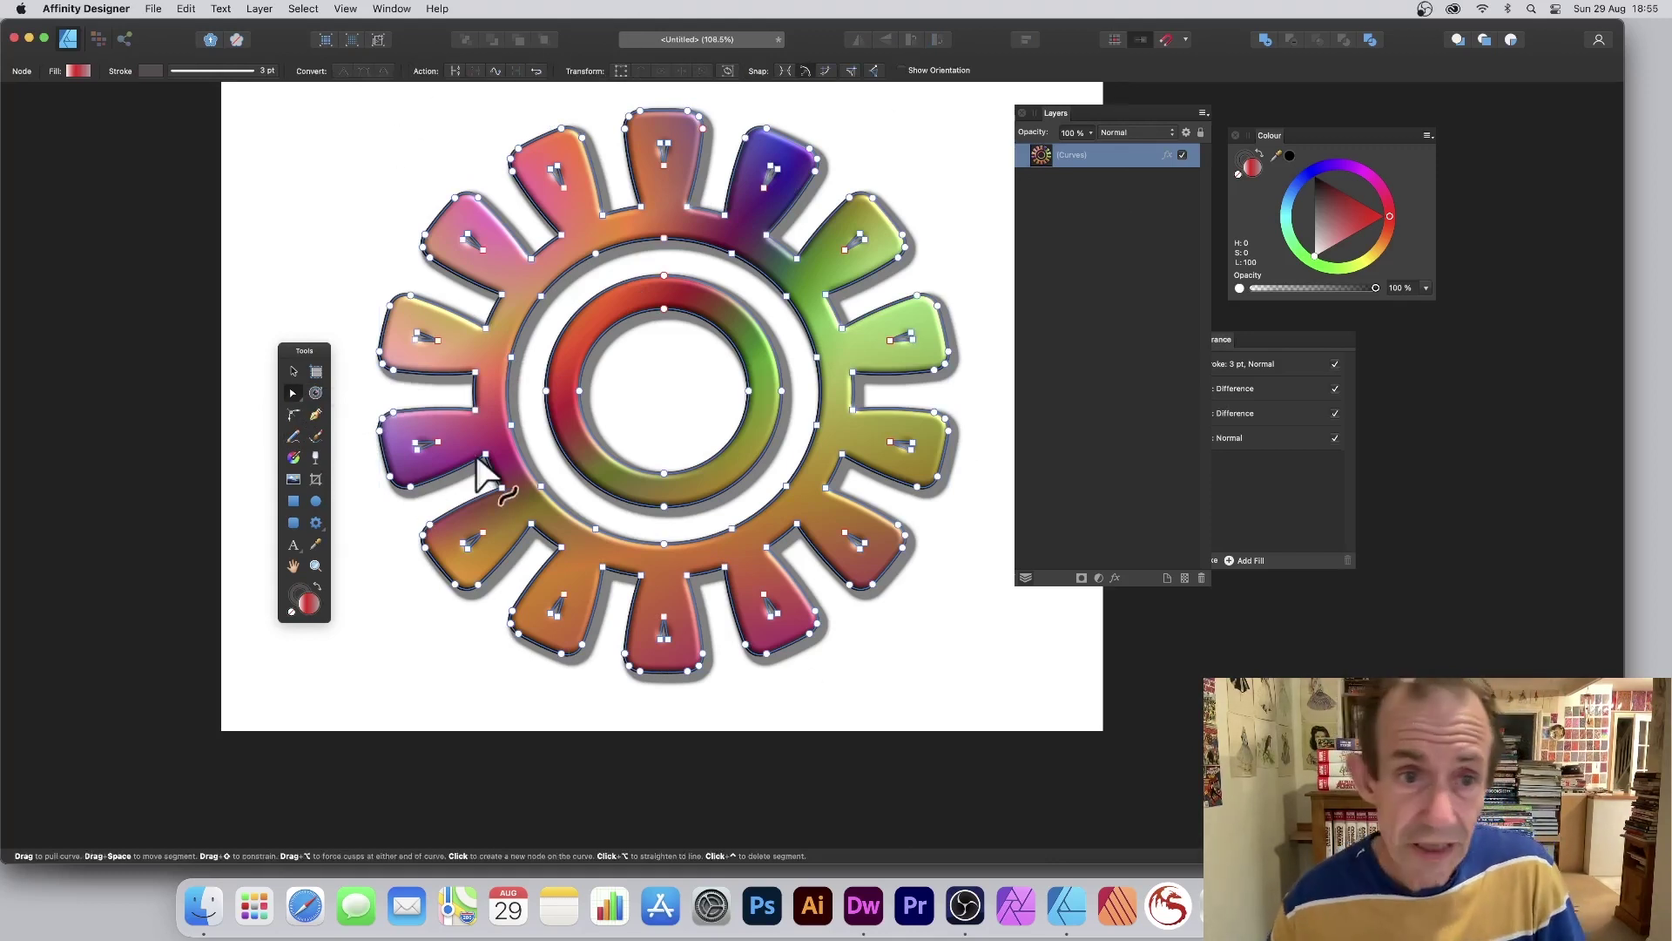
pyautogui.click(449, 186)
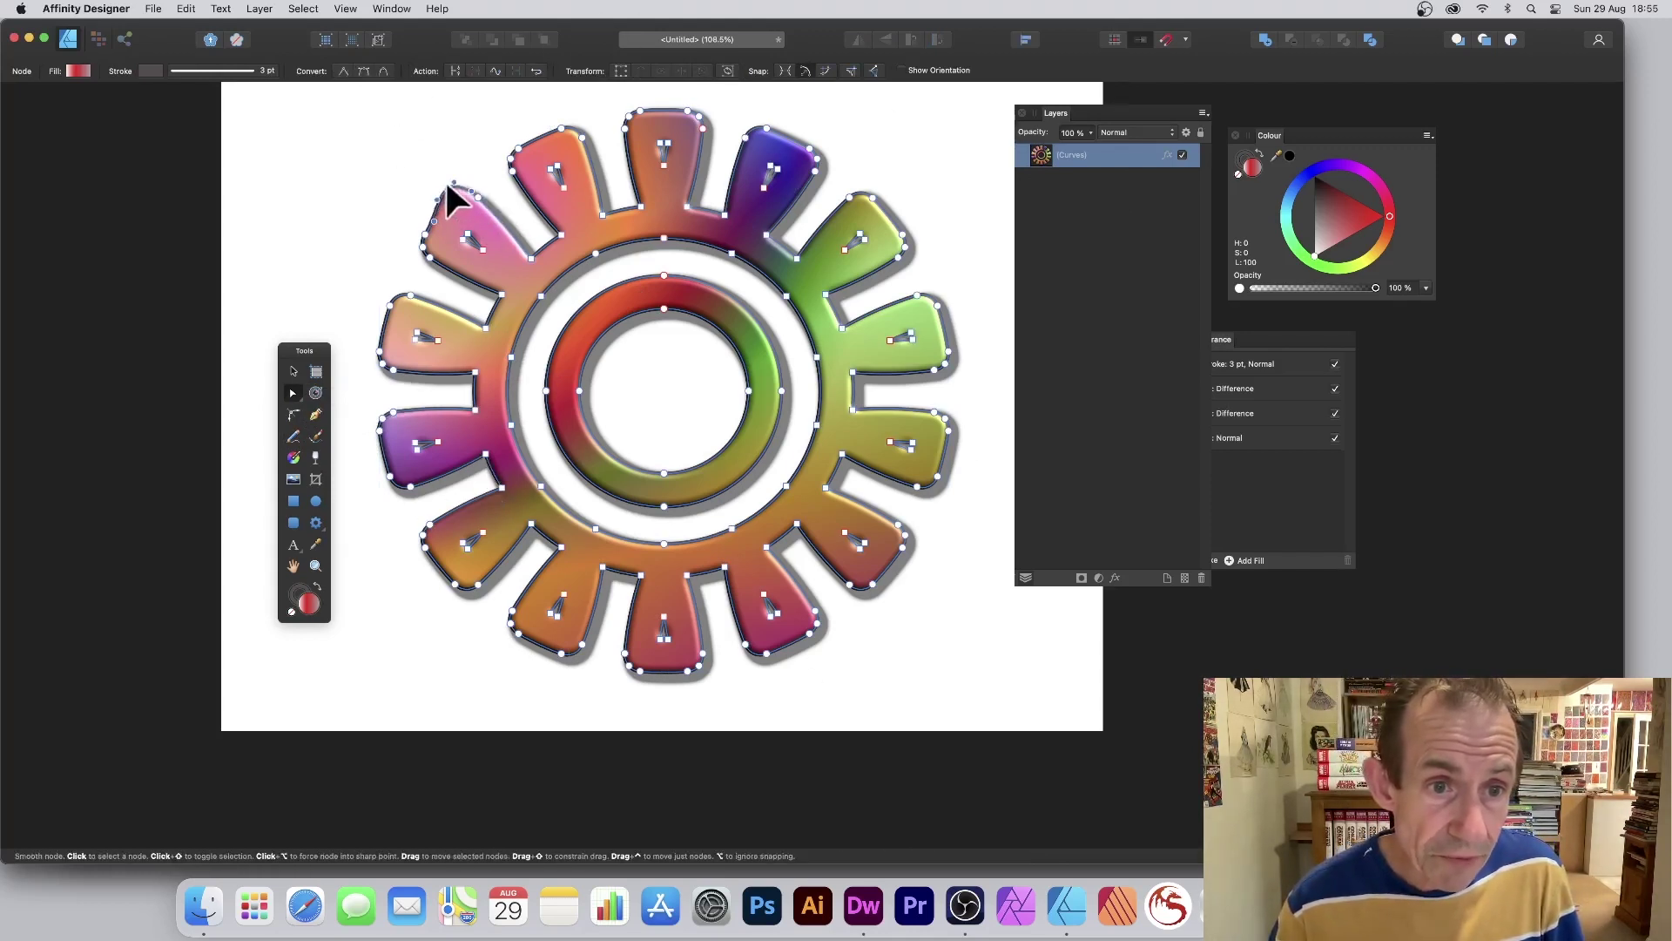
pyautogui.moveTo(447, 184); pyautogui.dragTo(270, 178)
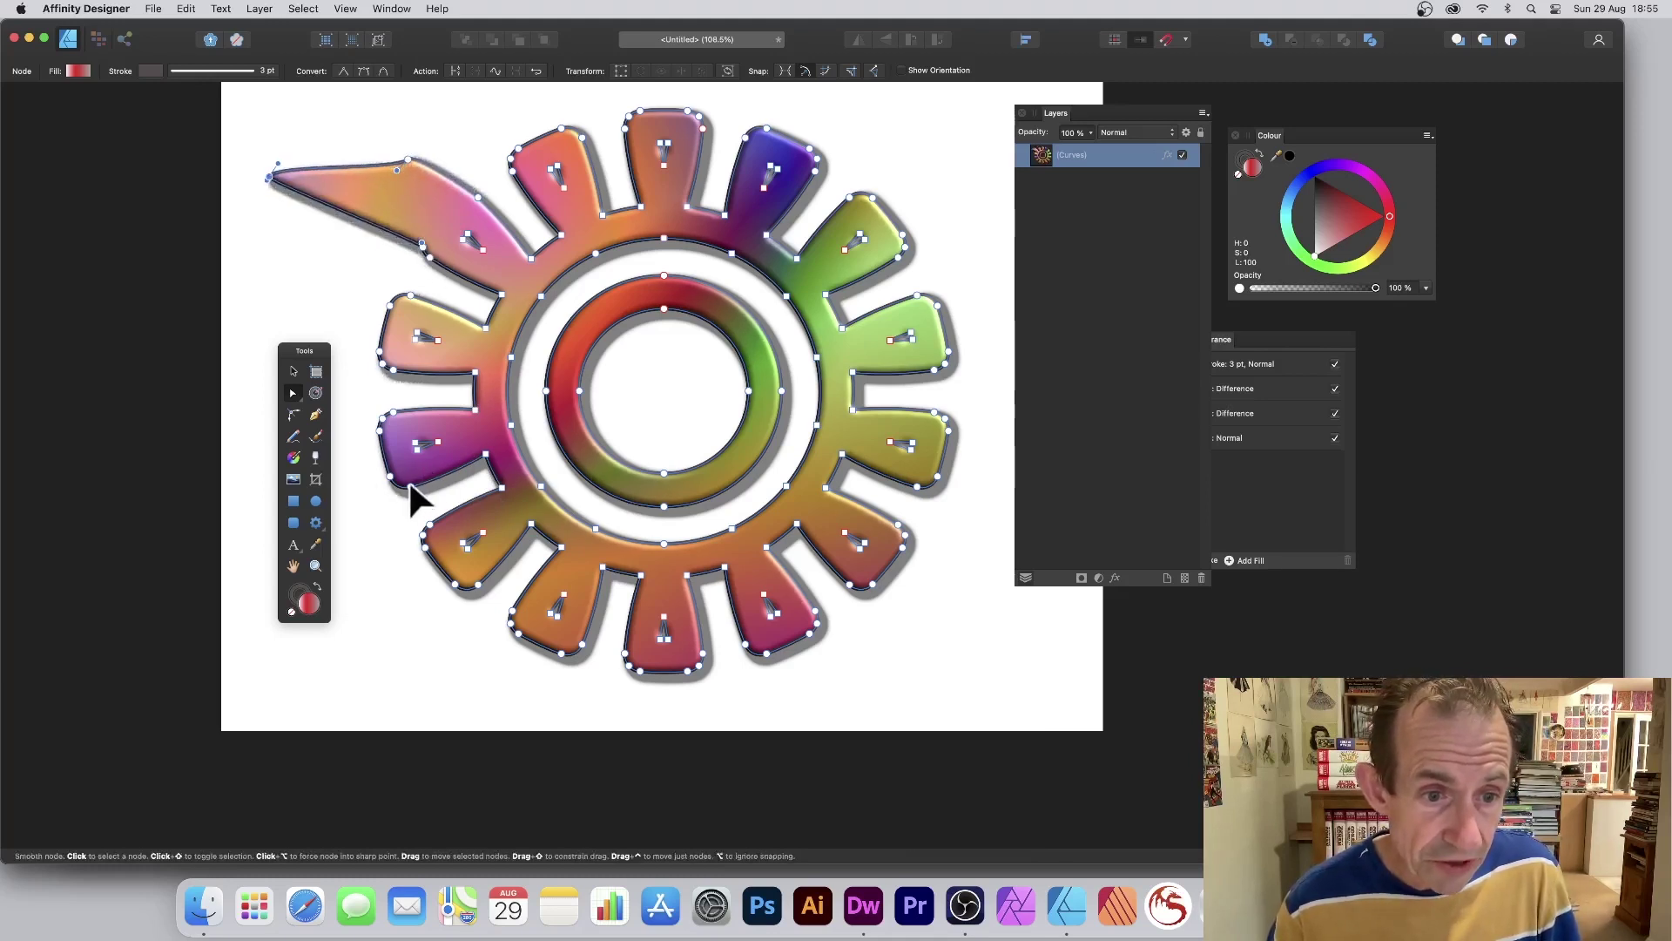
pyautogui.moveTo(410, 485); pyautogui.dragTo(329, 525)
pyautogui.moveTo(474, 581); pyautogui.dragTo(419, 664)
pyautogui.moveTo(582, 643); pyautogui.dragTo(582, 710)
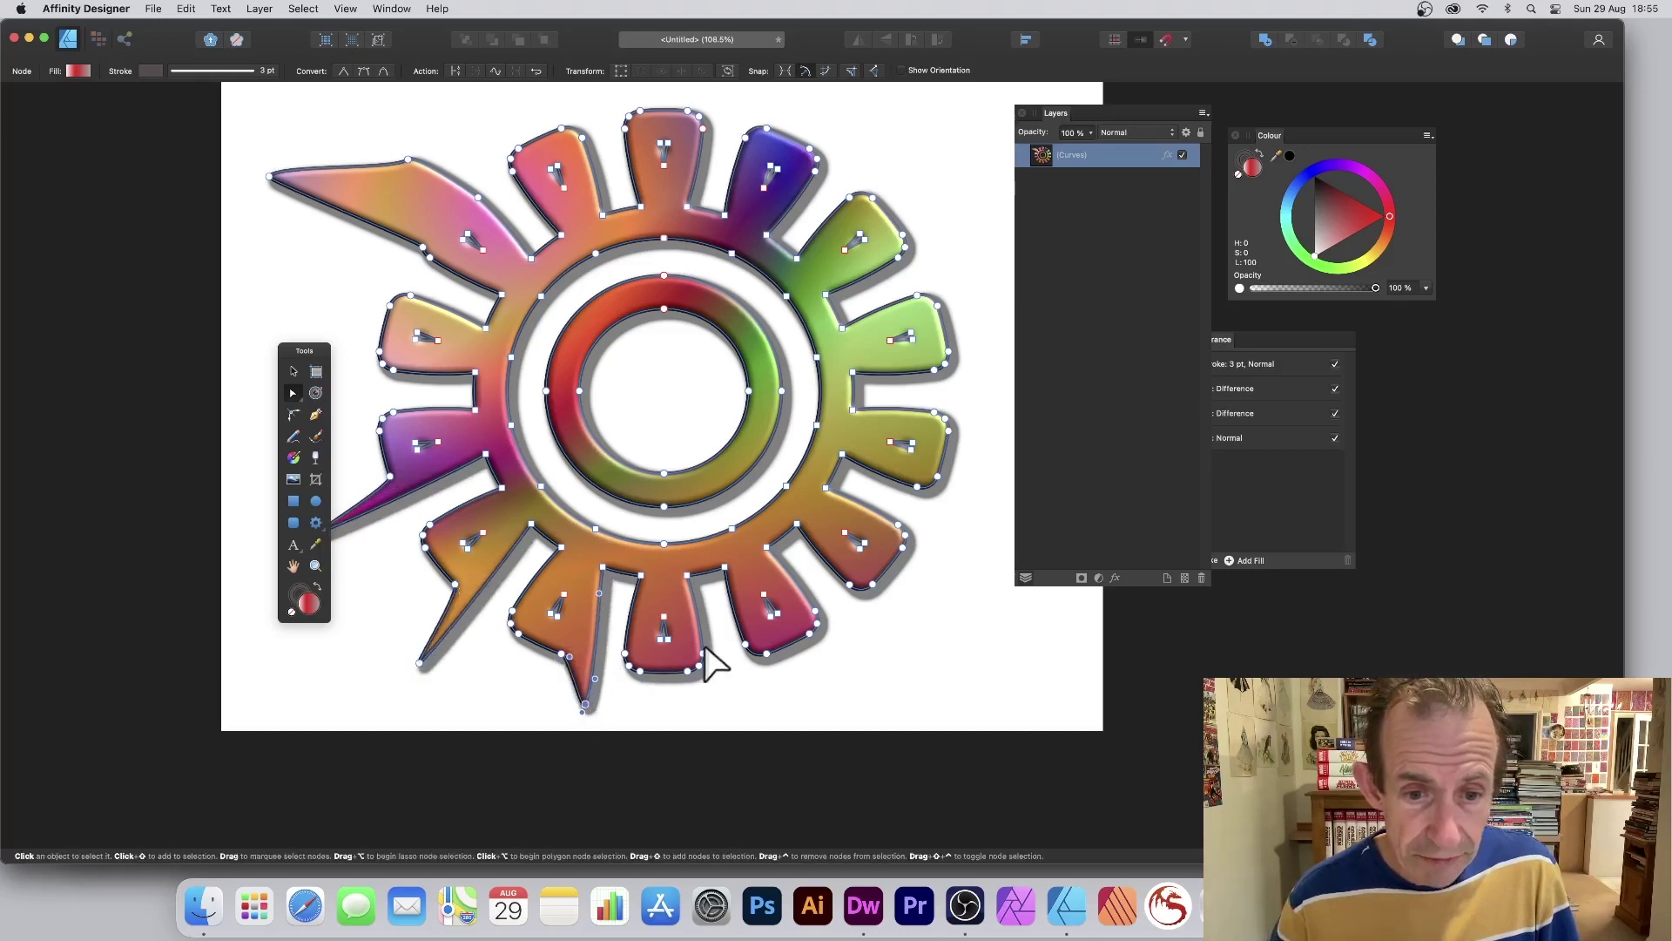
pyautogui.moveTo(702, 653); pyautogui.dragTo(741, 705)
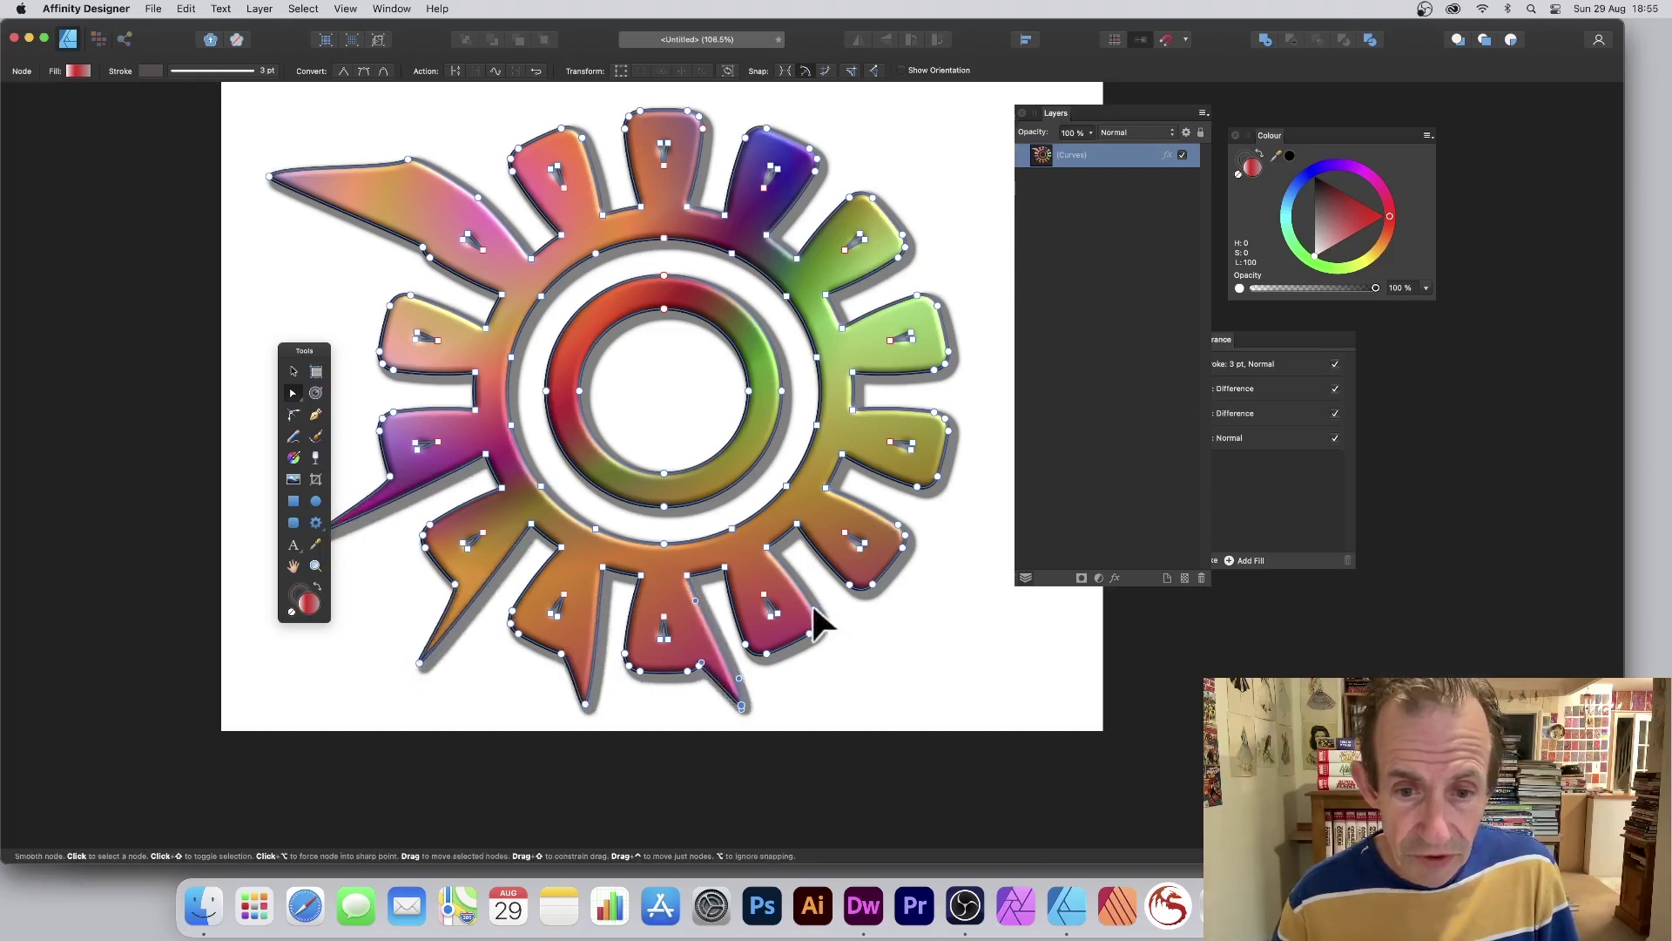
# - Pull the lower-right, right, upper-right and top tooth nodes out into sharp spikes
pyautogui.moveTo(814, 608); pyautogui.dragTo(906, 666)
pyautogui.moveTo(901, 539); pyautogui.dragTo(984, 540)
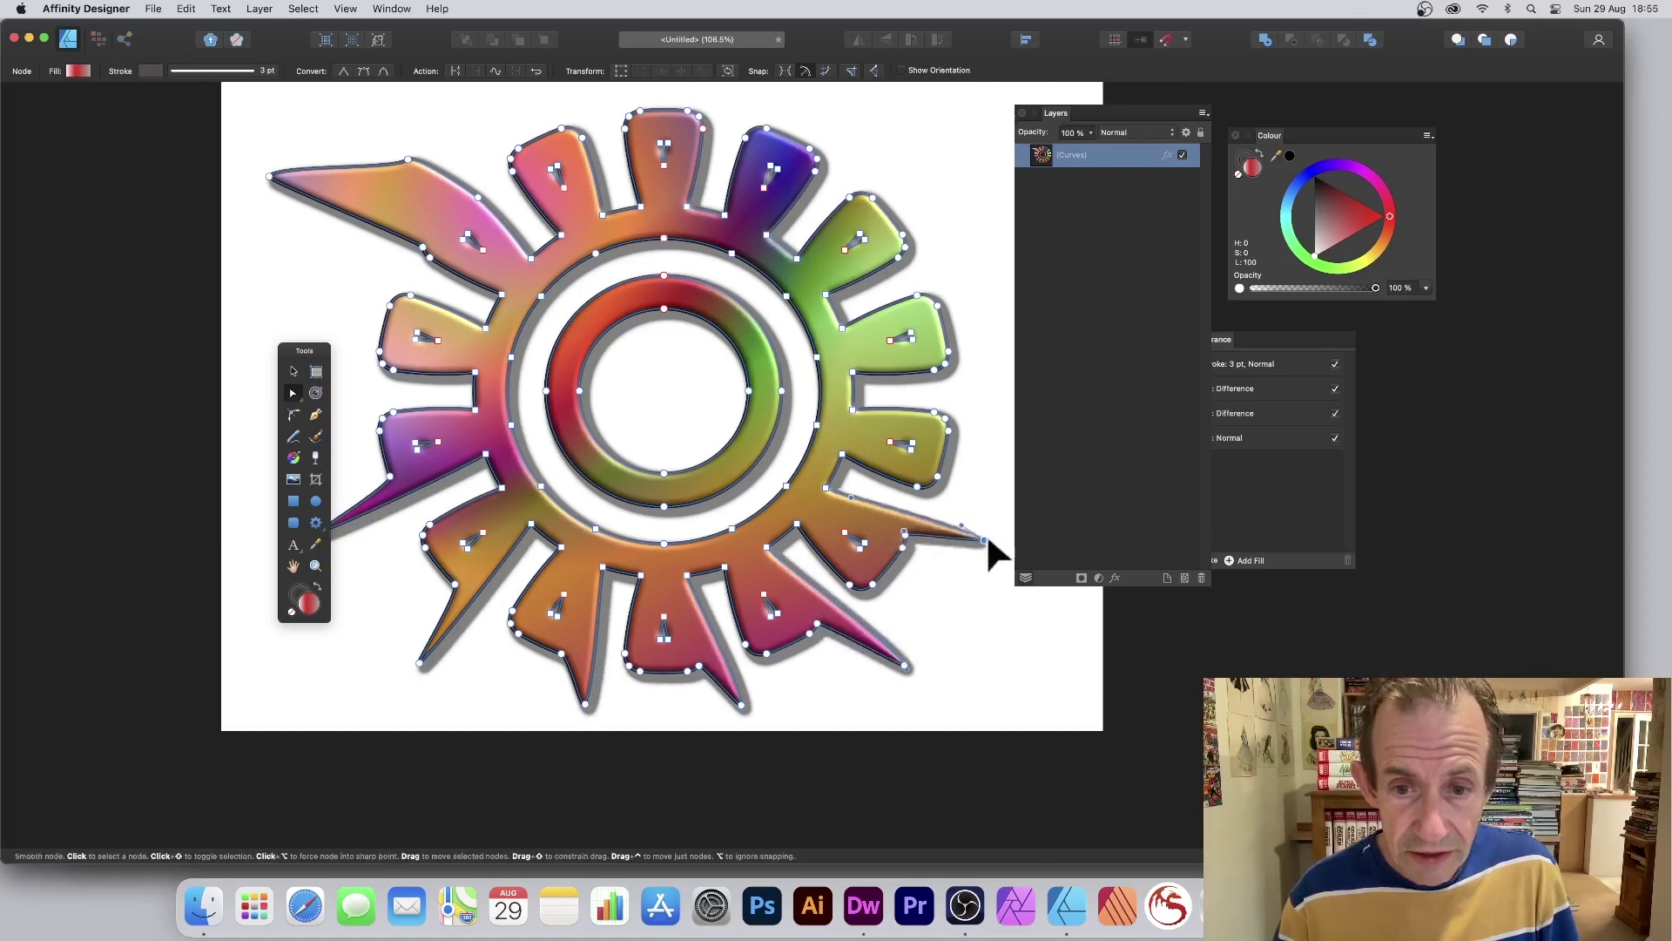
pyautogui.moveTo(933, 411); pyautogui.dragTo(1013, 393)
pyautogui.moveTo(919, 303); pyautogui.dragTo(977, 246)
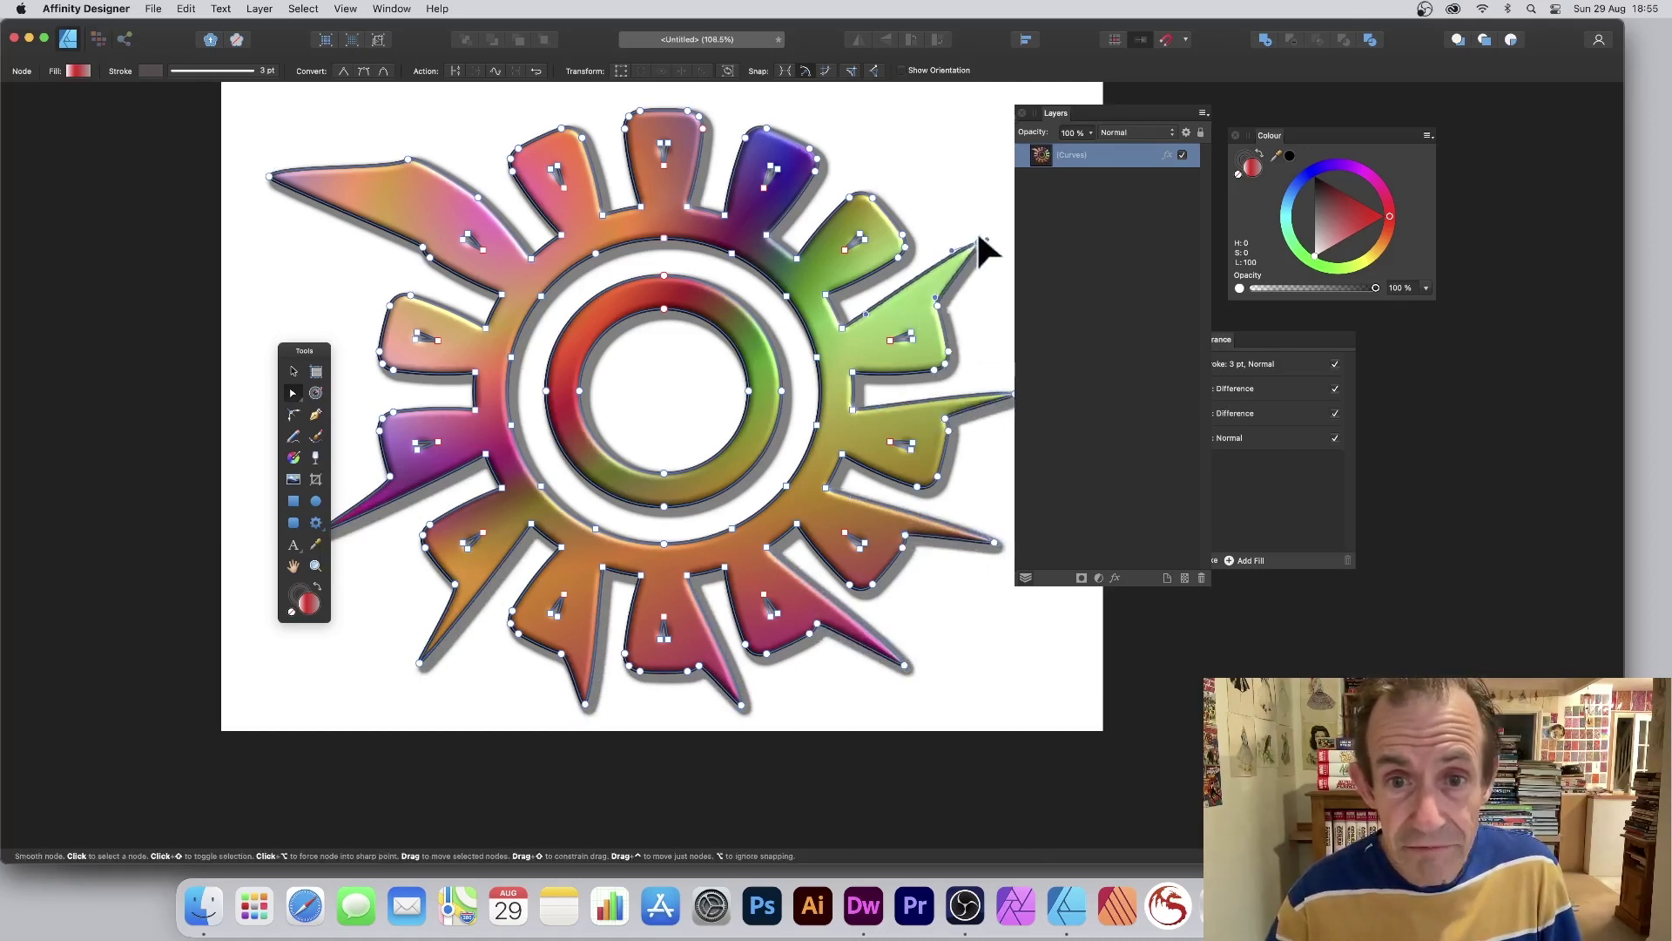
pyautogui.moveTo(862, 202); pyautogui.dragTo(906, 141)
pyautogui.moveTo(746, 222); pyautogui.dragTo(715, 146)
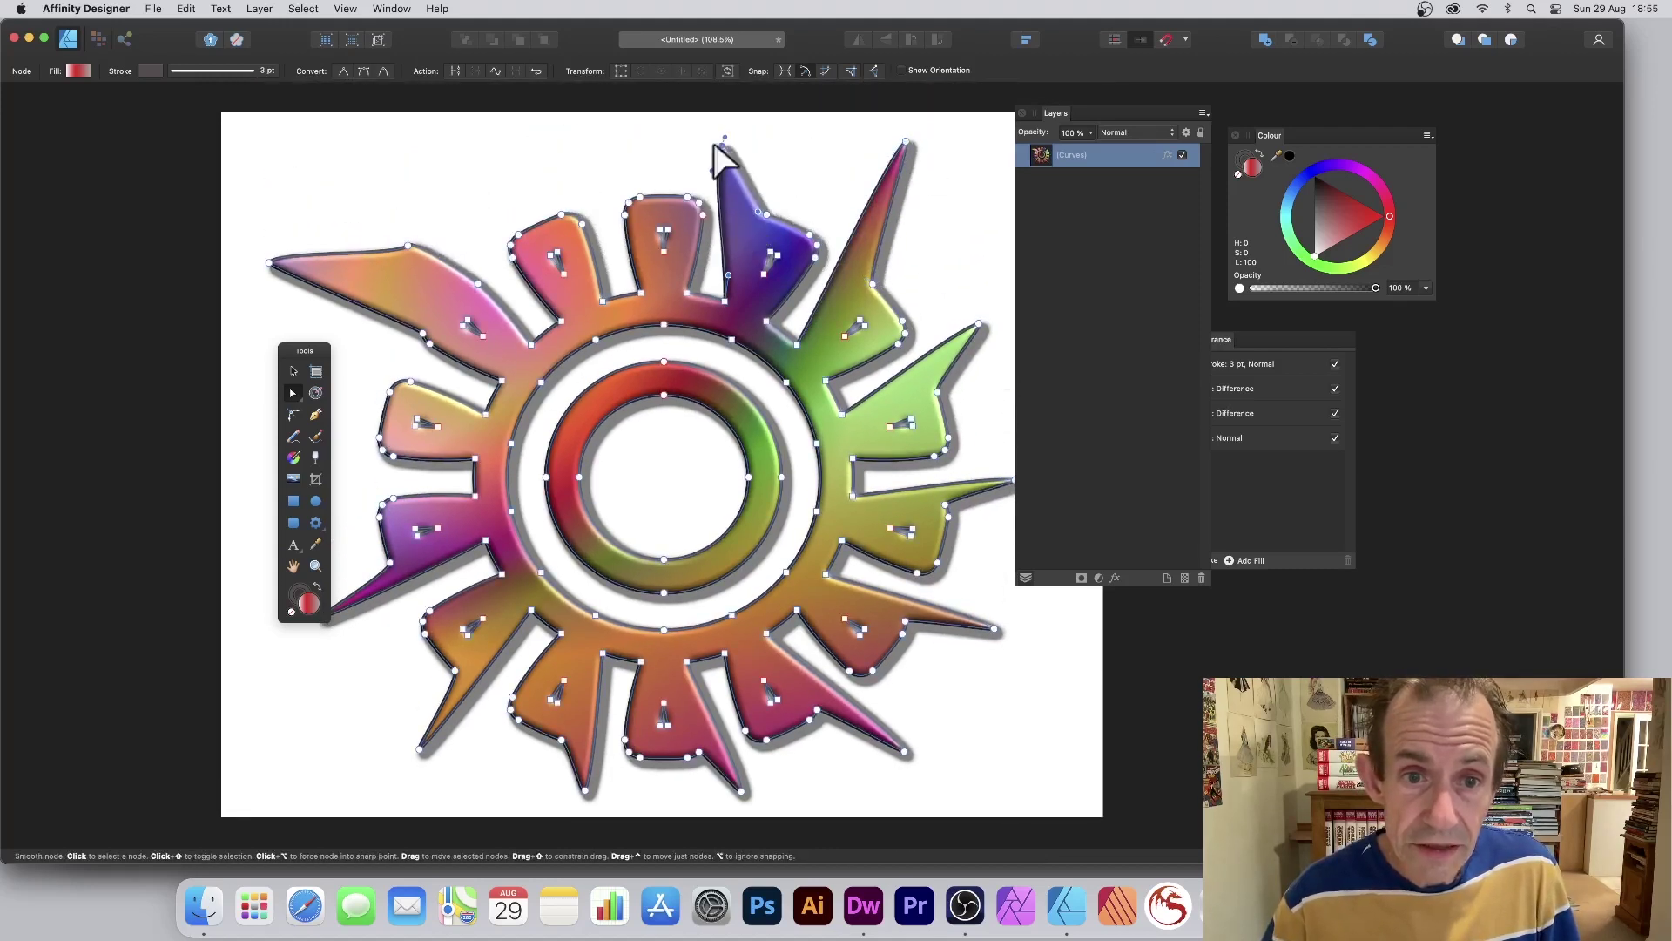
# - Move the spiky sun to the page's left edge, then back down-right, and open the Layer menu
pyautogui.click(294, 374)
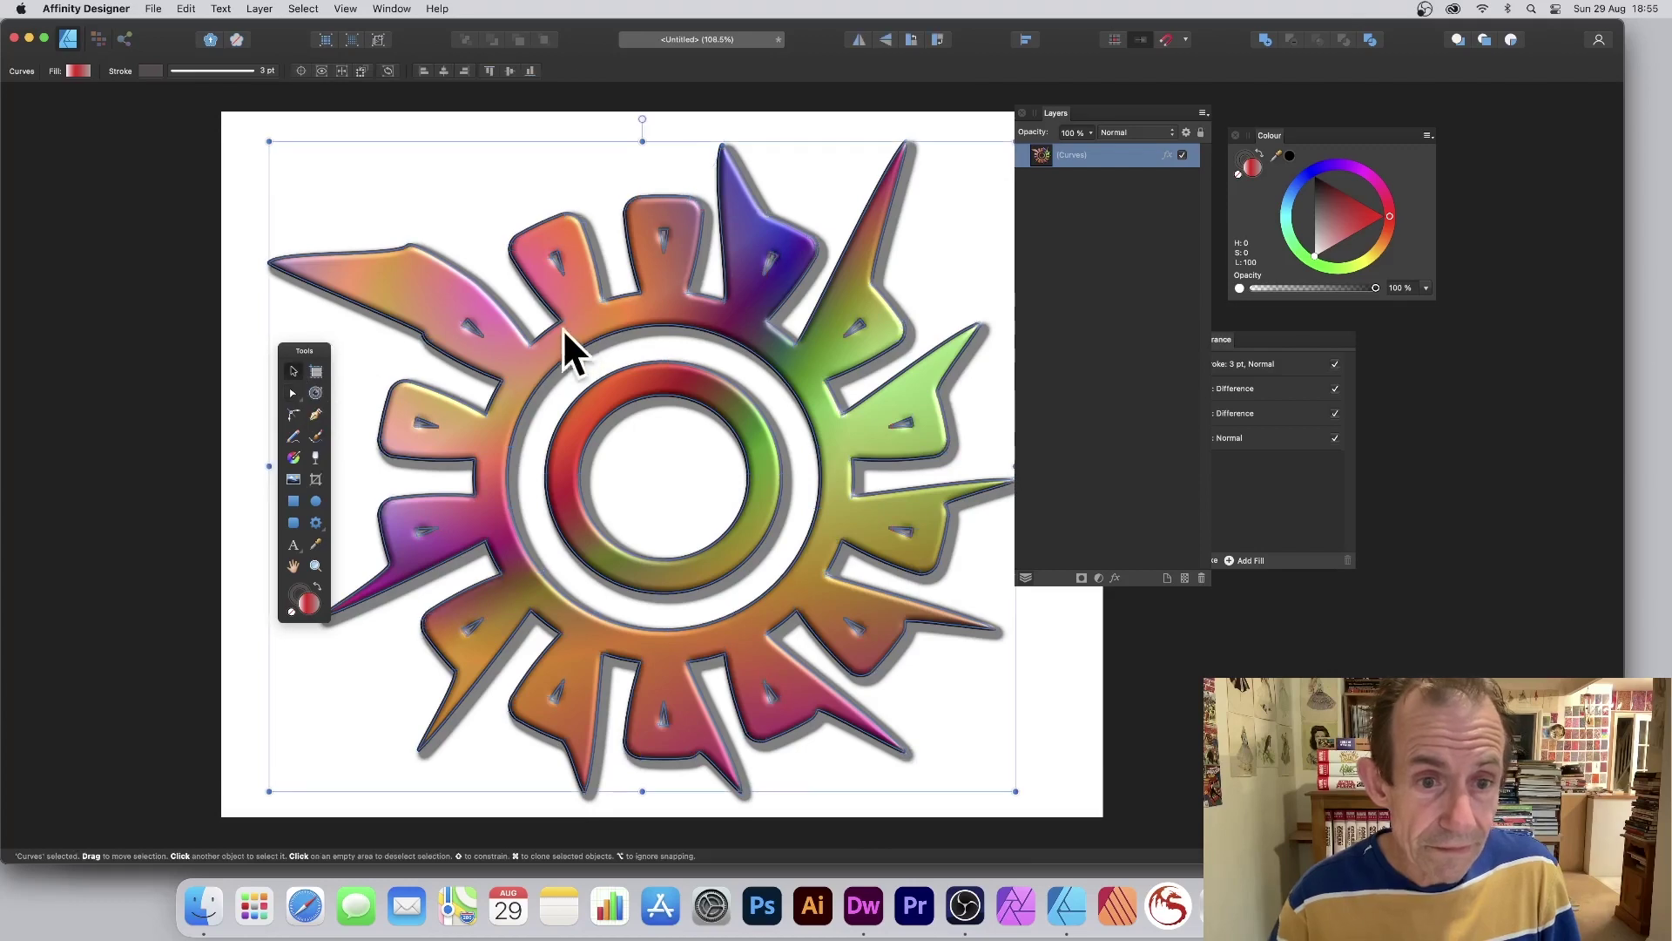
pyautogui.moveTo(563, 327); pyautogui.dragTo(521, 317)
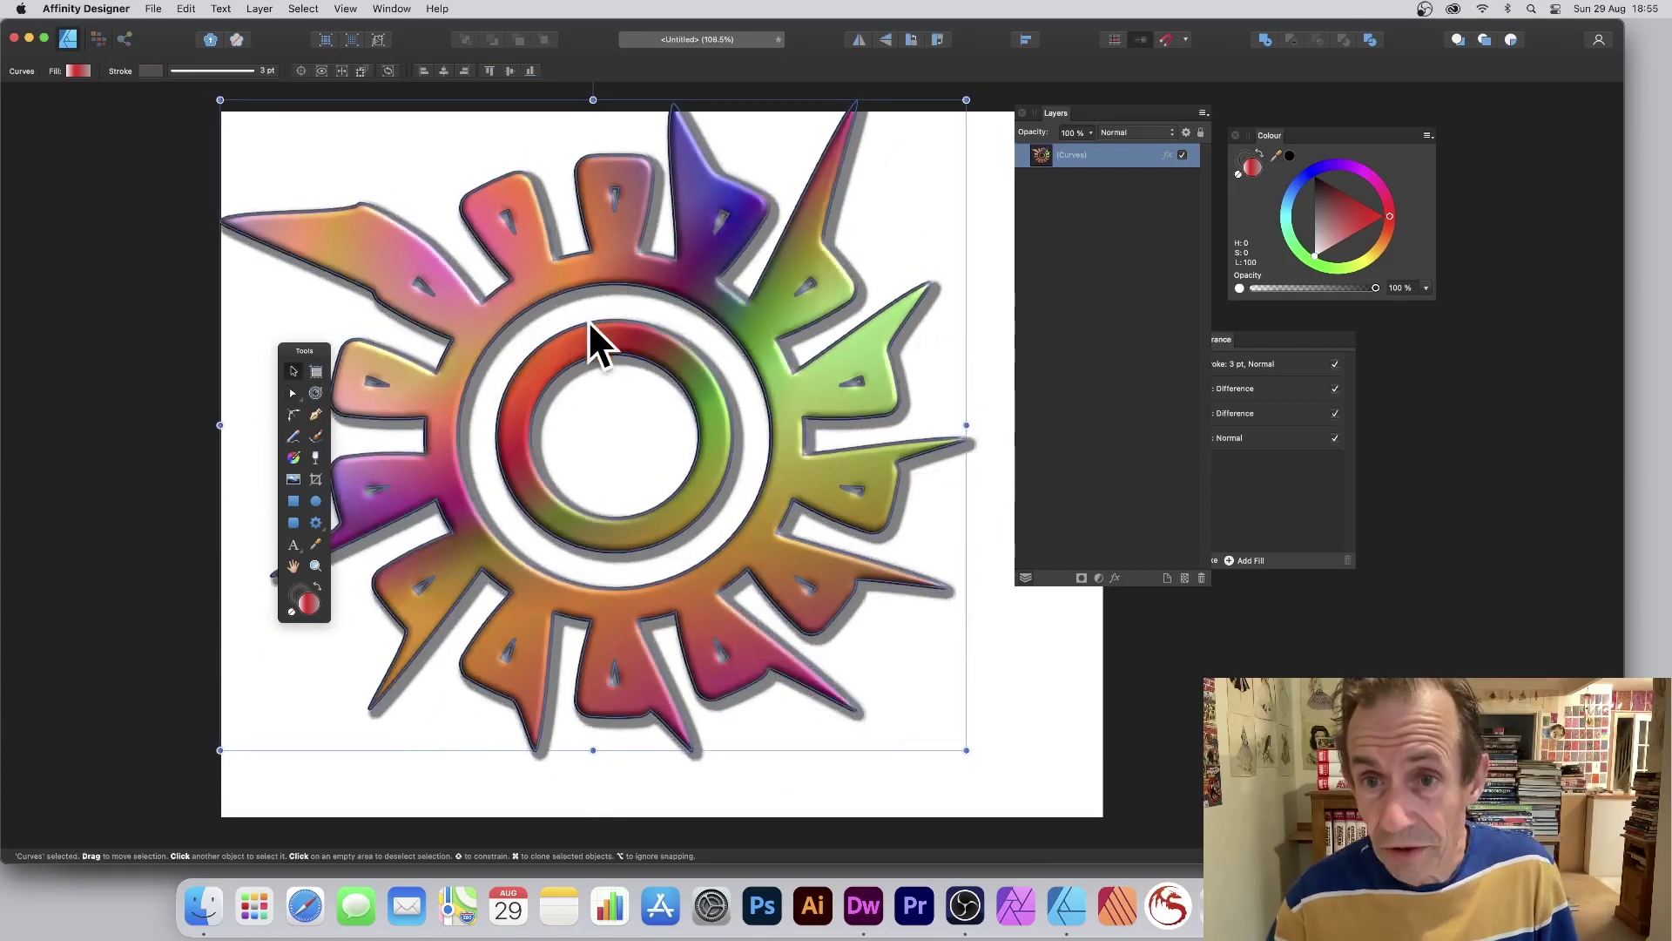
pyautogui.moveTo(799, 365); pyautogui.dragTo(835, 399)
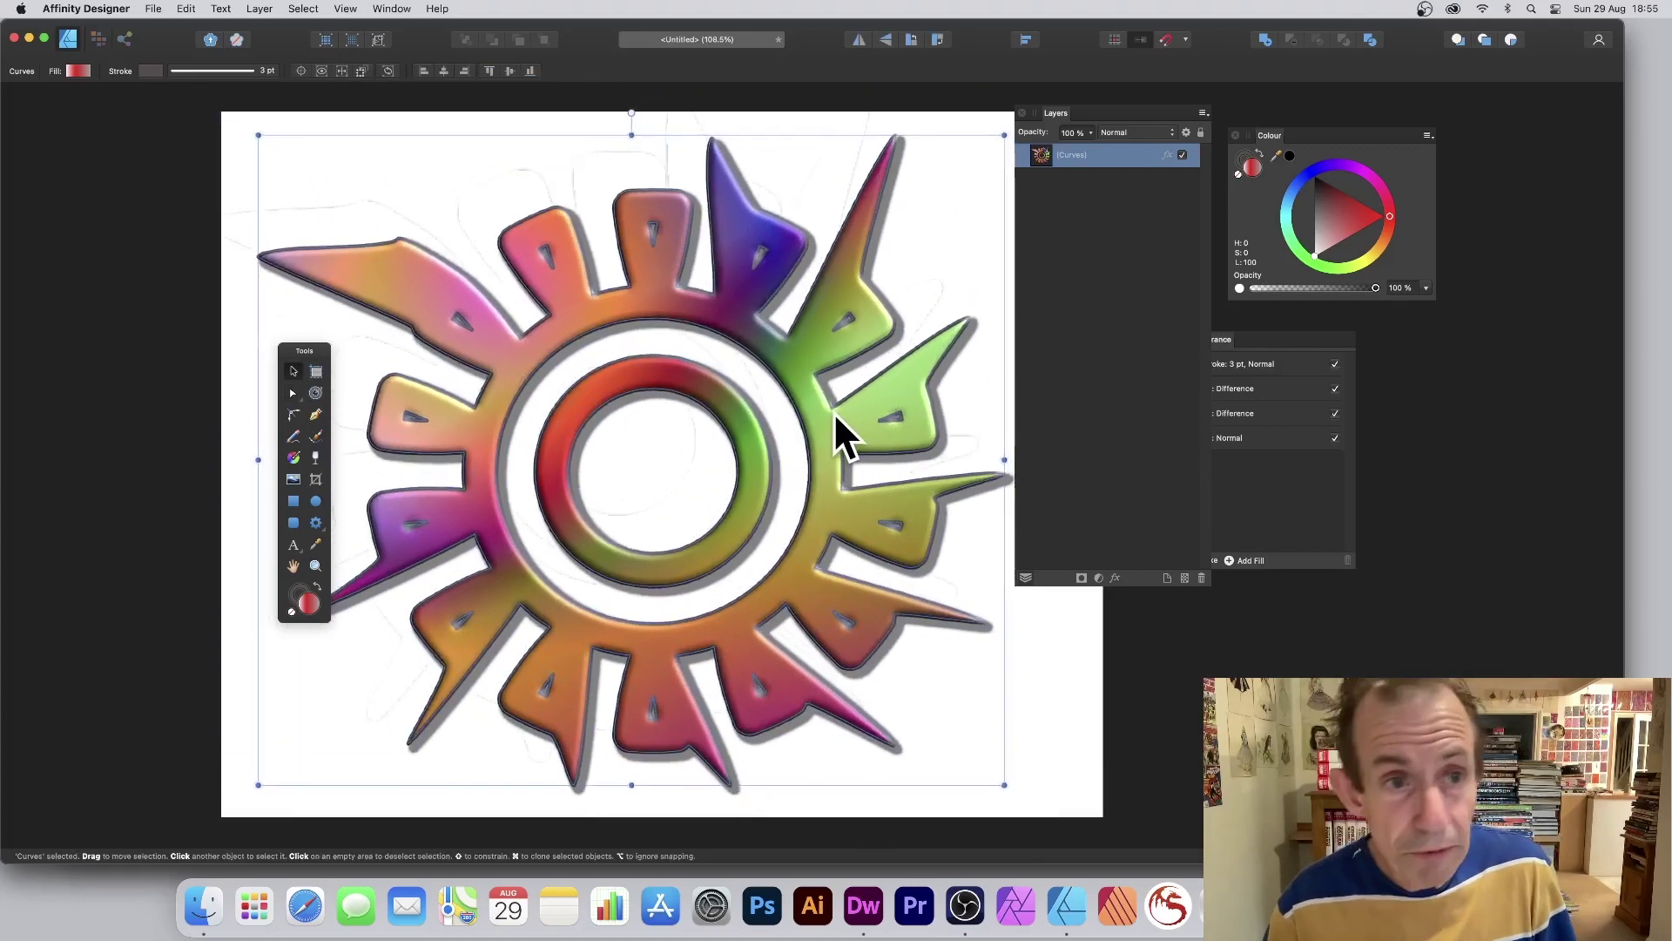
pyautogui.click(259, 9)
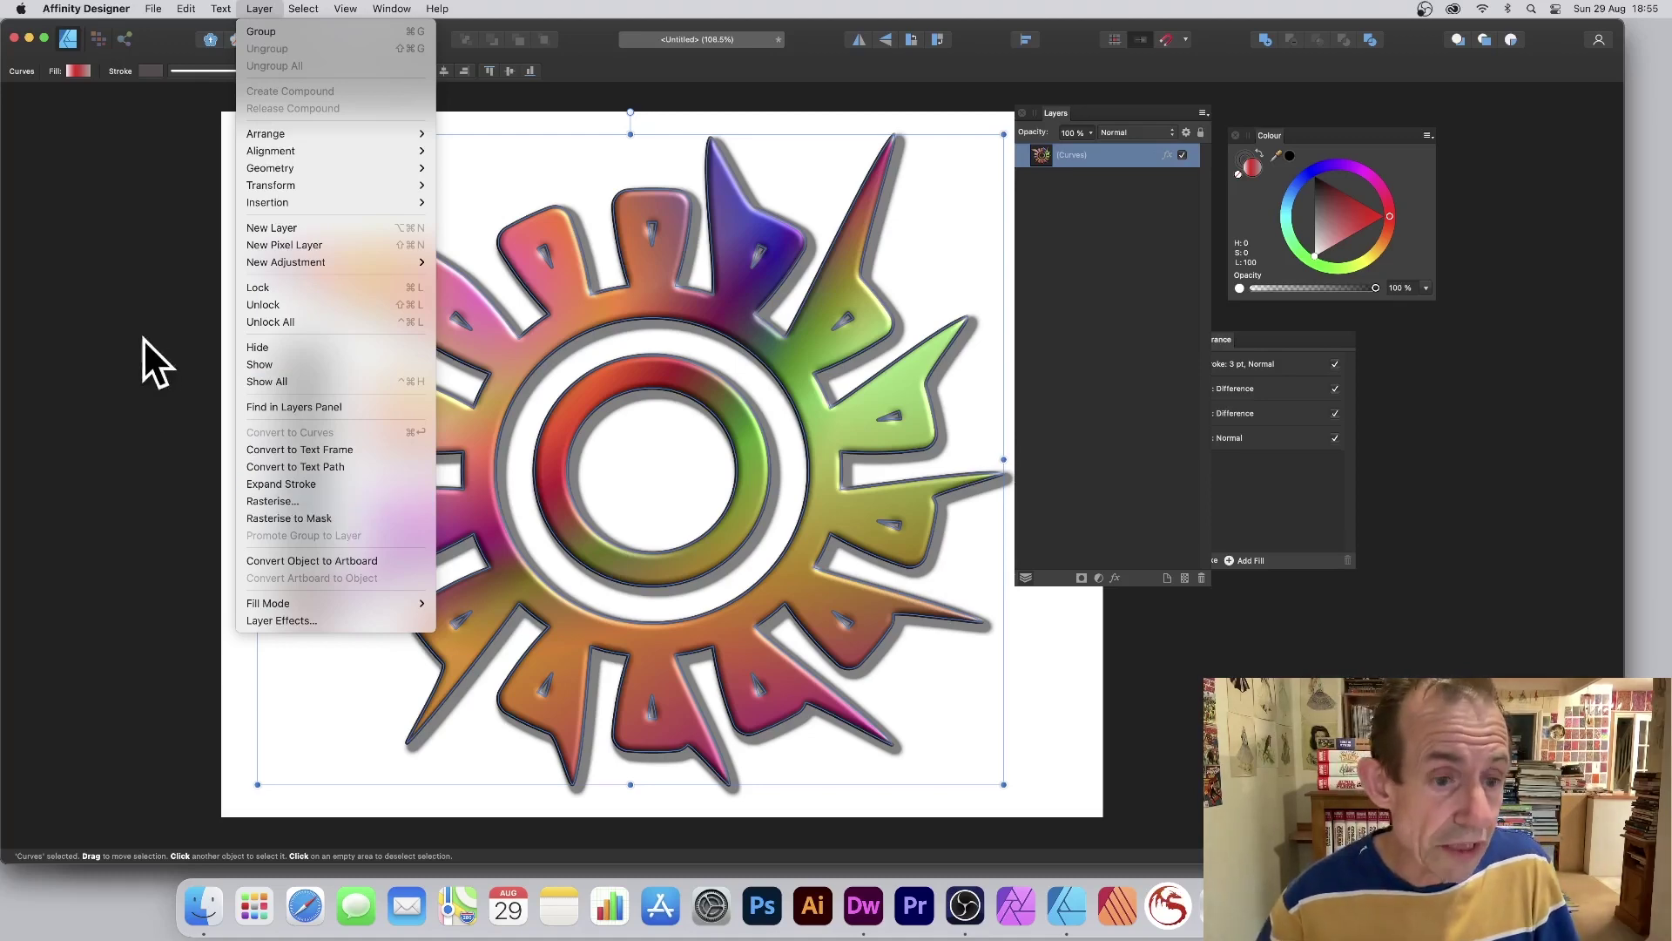
# - Rasterise the spiky sun into a single pixel layer
pyautogui.click(310, 500)
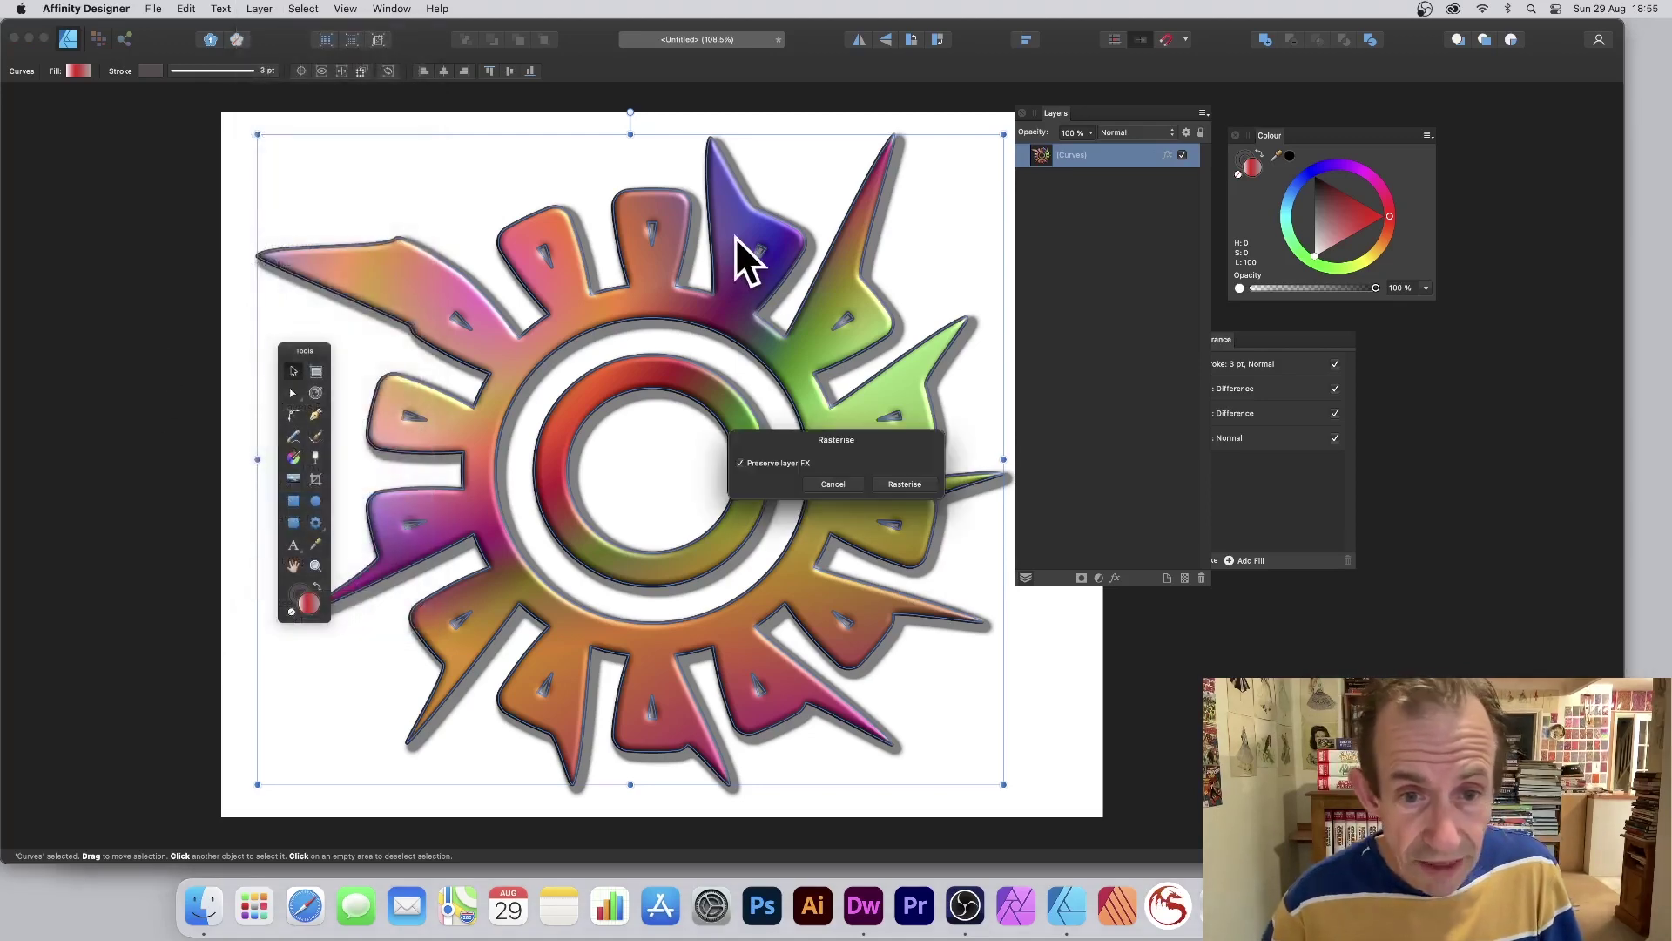
pyautogui.click(918, 485)
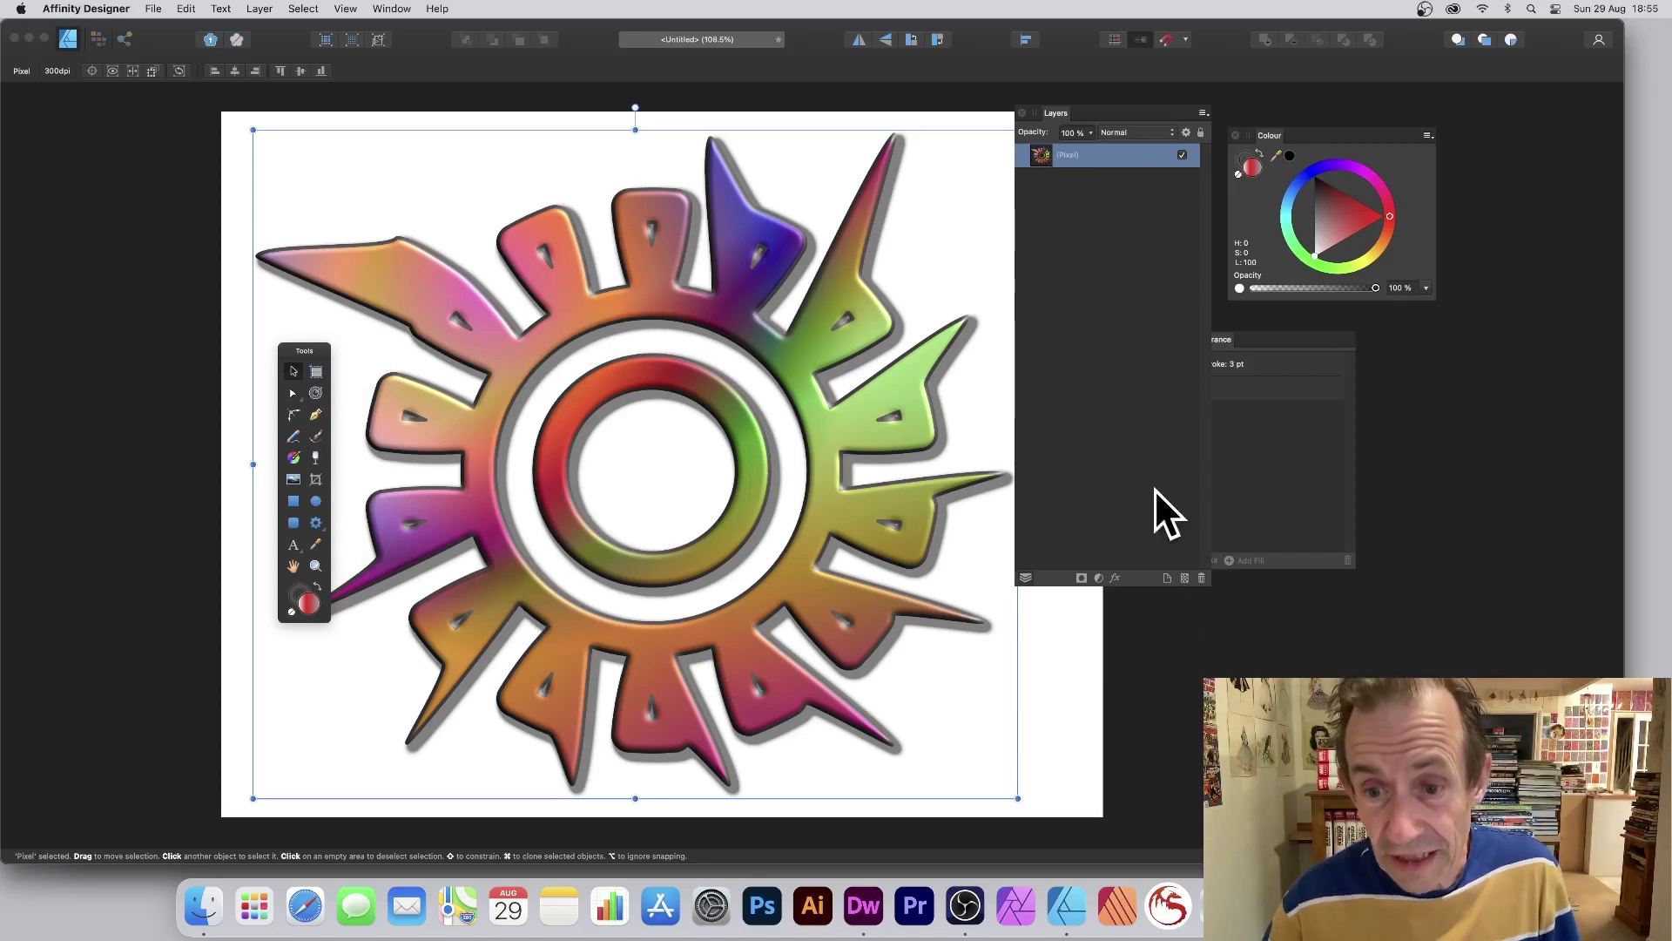
# - Add a 3D effect with a 42.4 px radius to the rasterised sun
pyautogui.click(1114, 578)
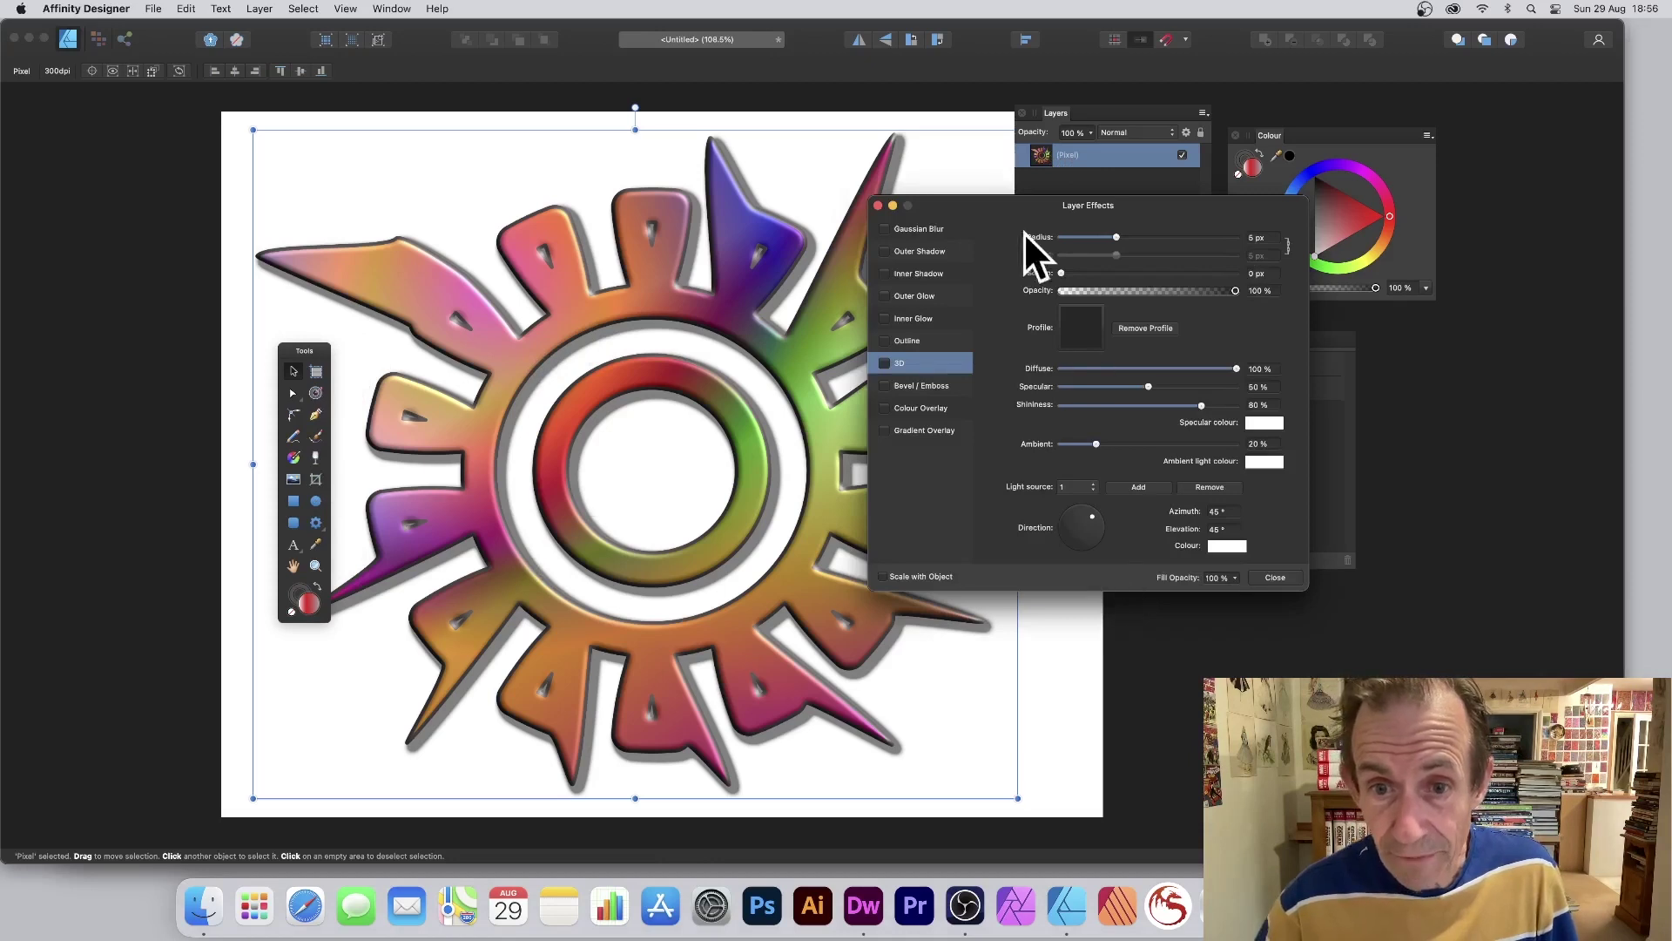
pyautogui.click(890, 361)
pyautogui.moveTo(1118, 237); pyautogui.dragTo(1200, 242)
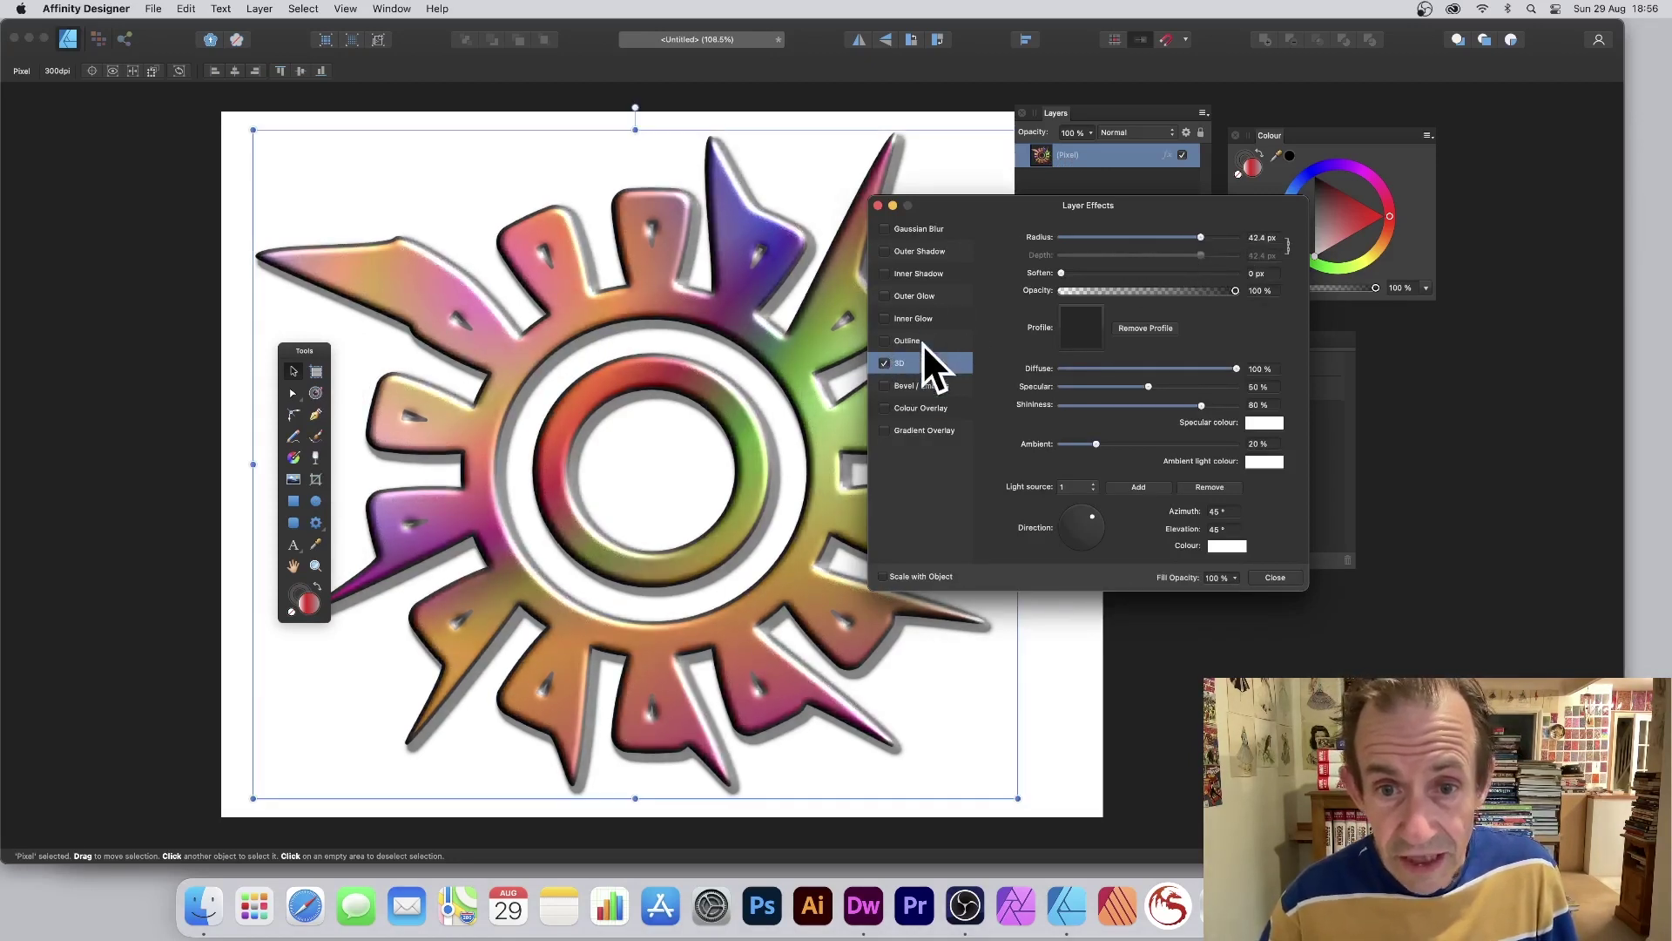
pyautogui.click(1275, 578)
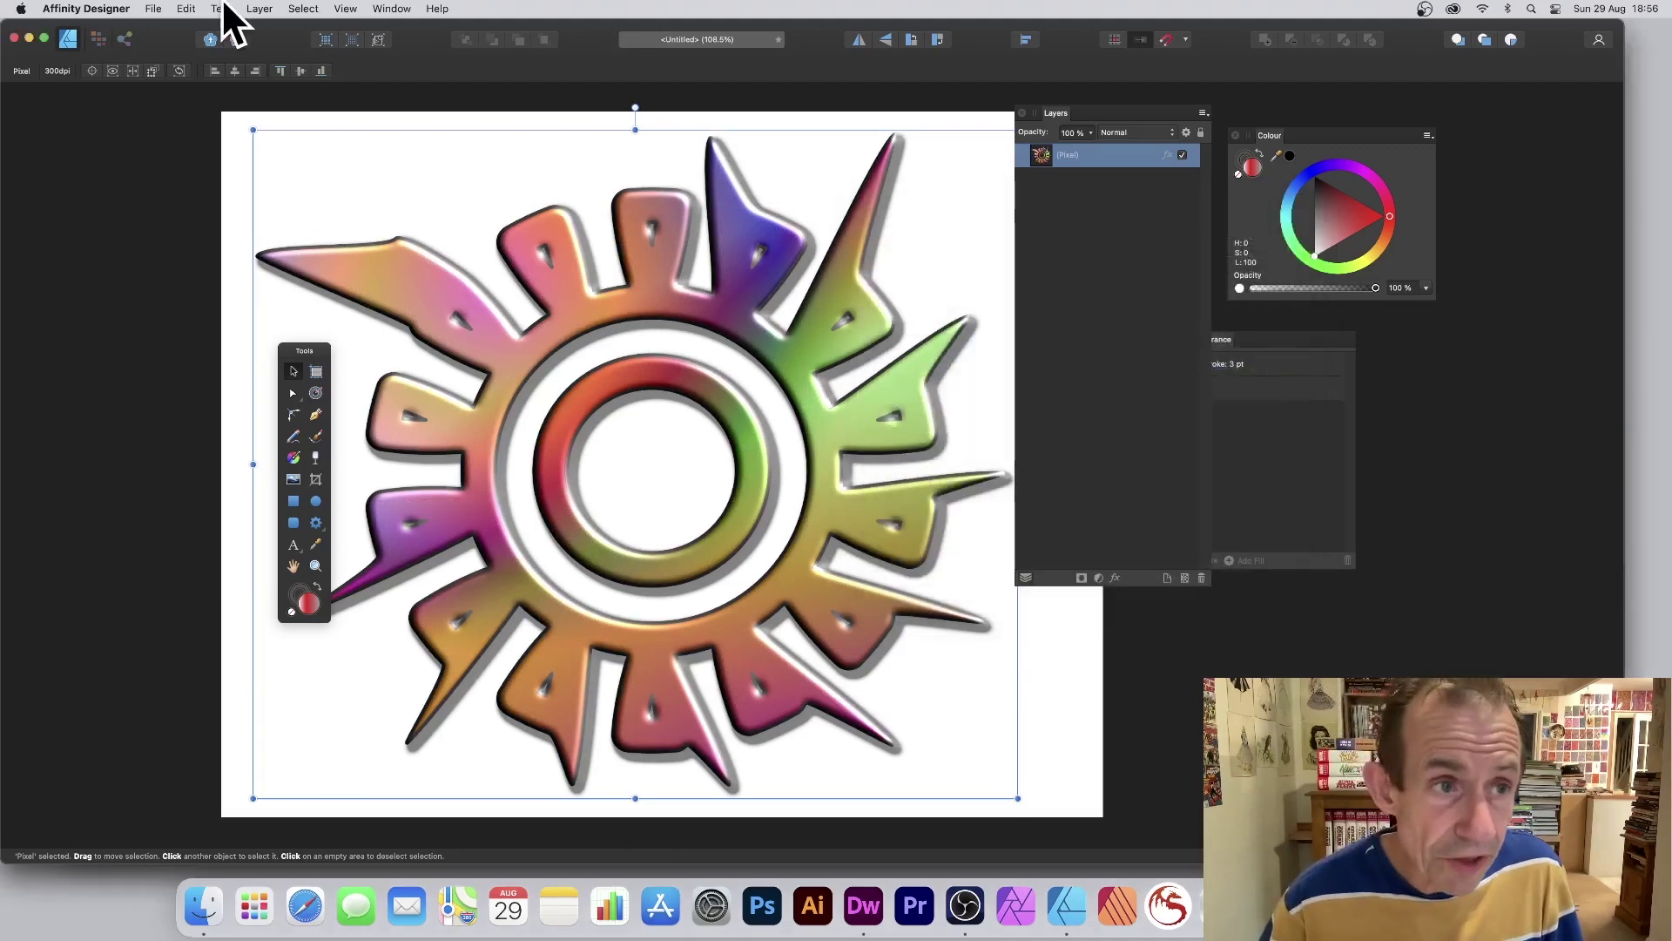
# - Switch to the Pixel persona
pyautogui.click(98, 39)
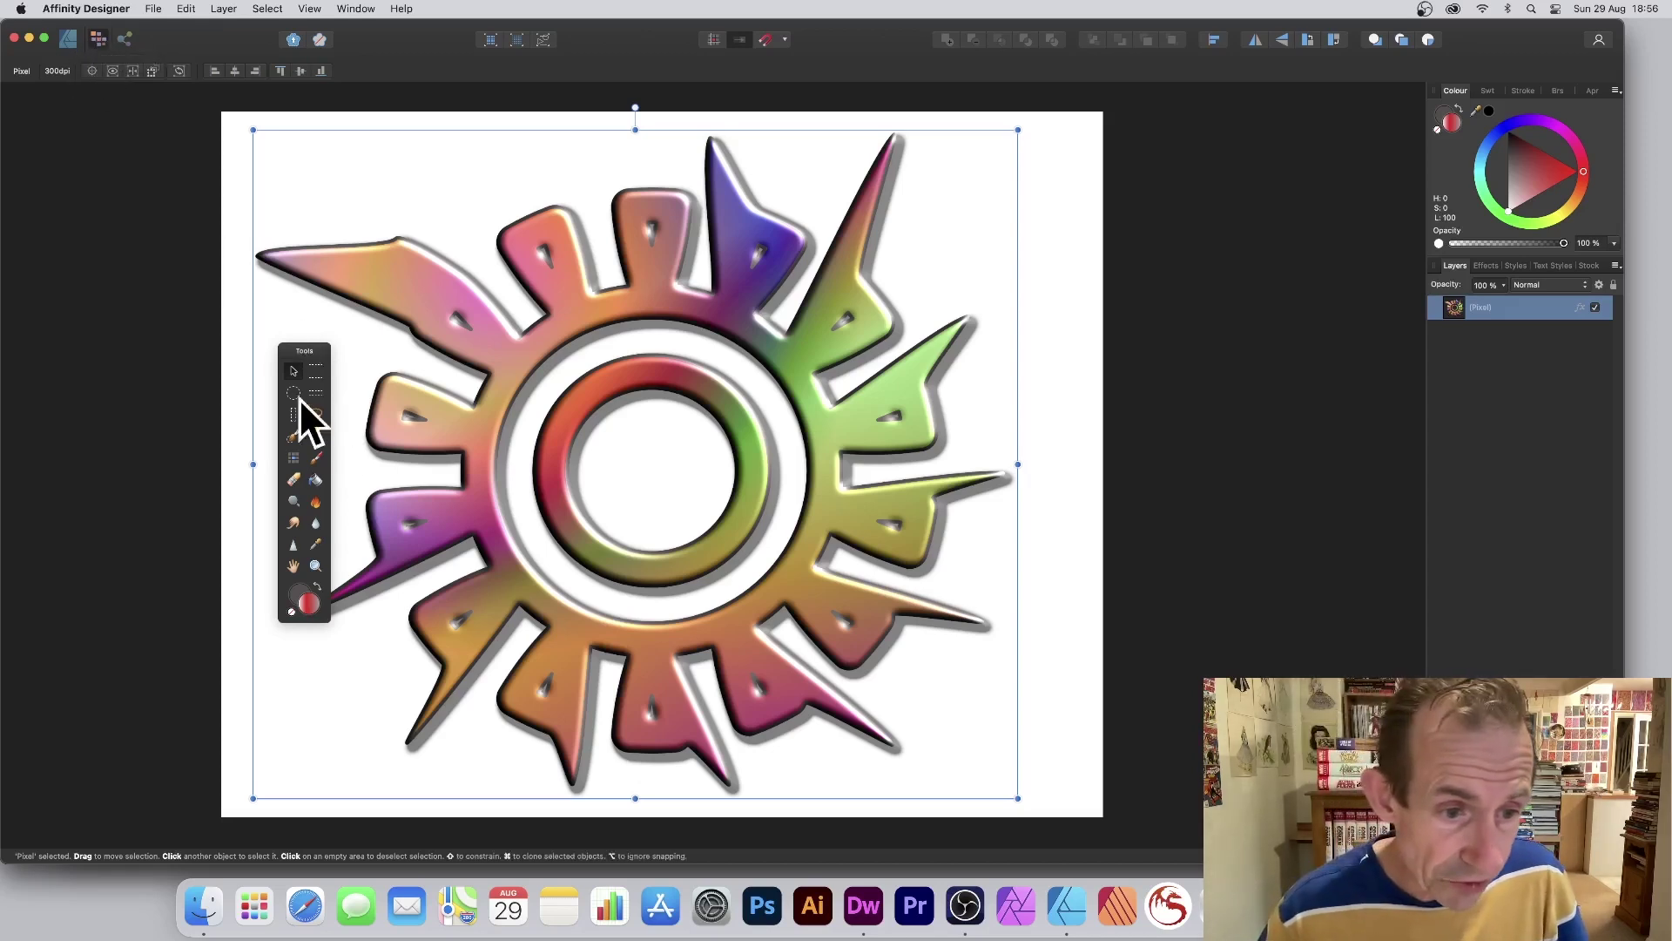
# - Pick the Smudge Brush, then with the Move Tool nudge the pixel sun slightly right
pyautogui.click(296, 522)
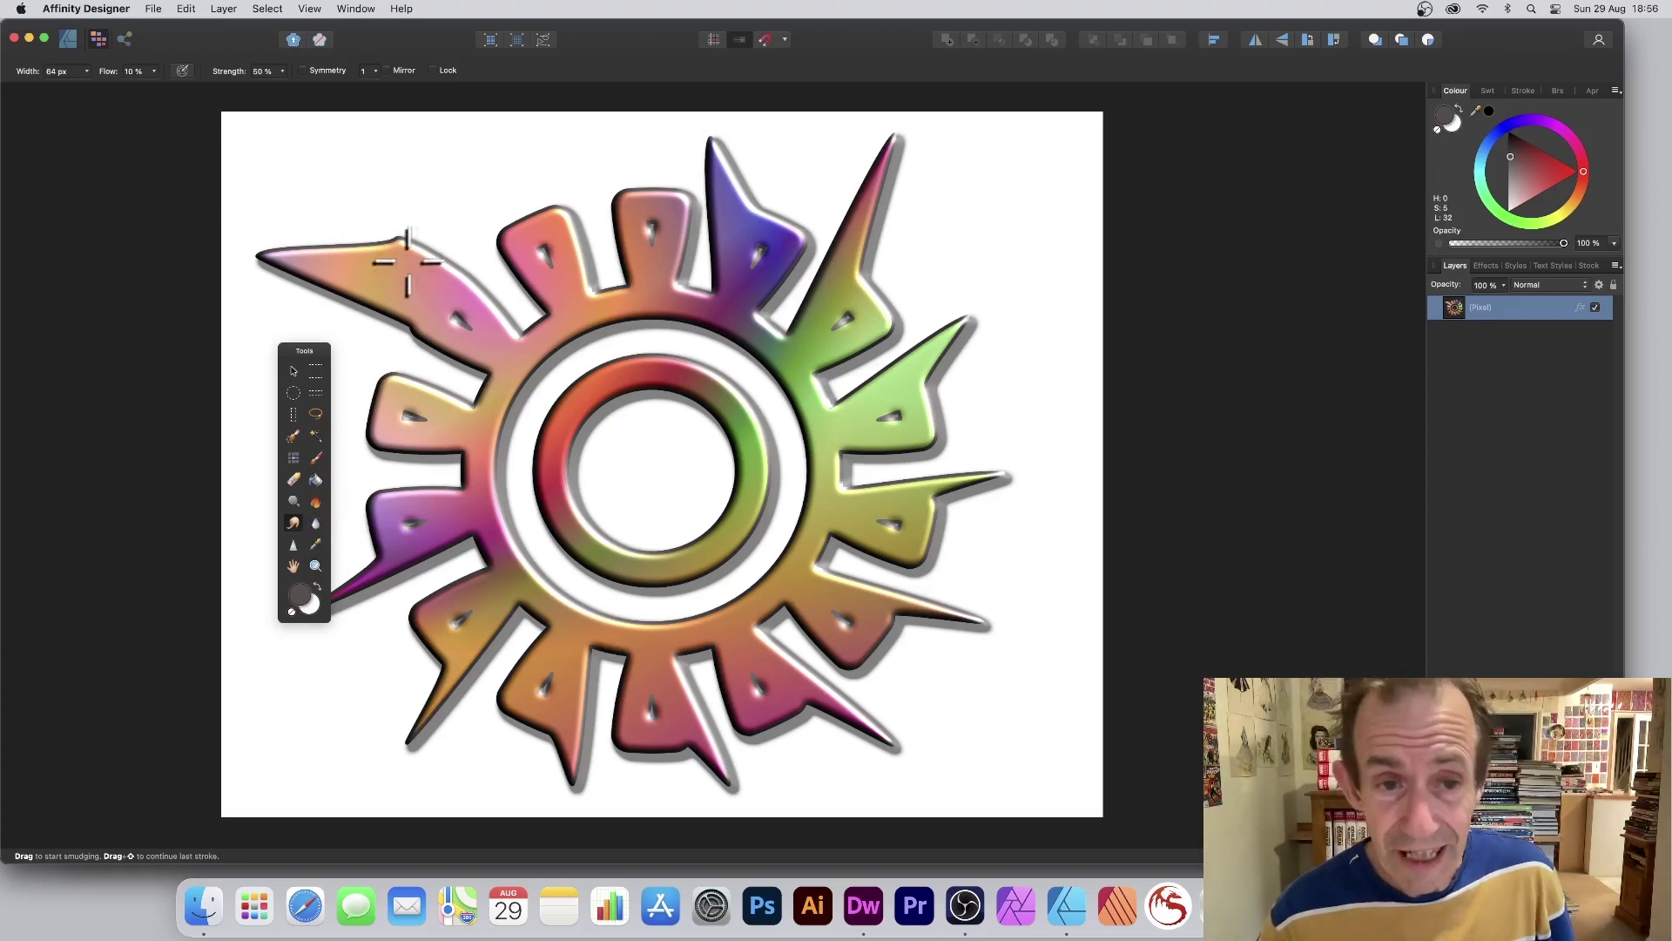
pyautogui.click(292, 370)
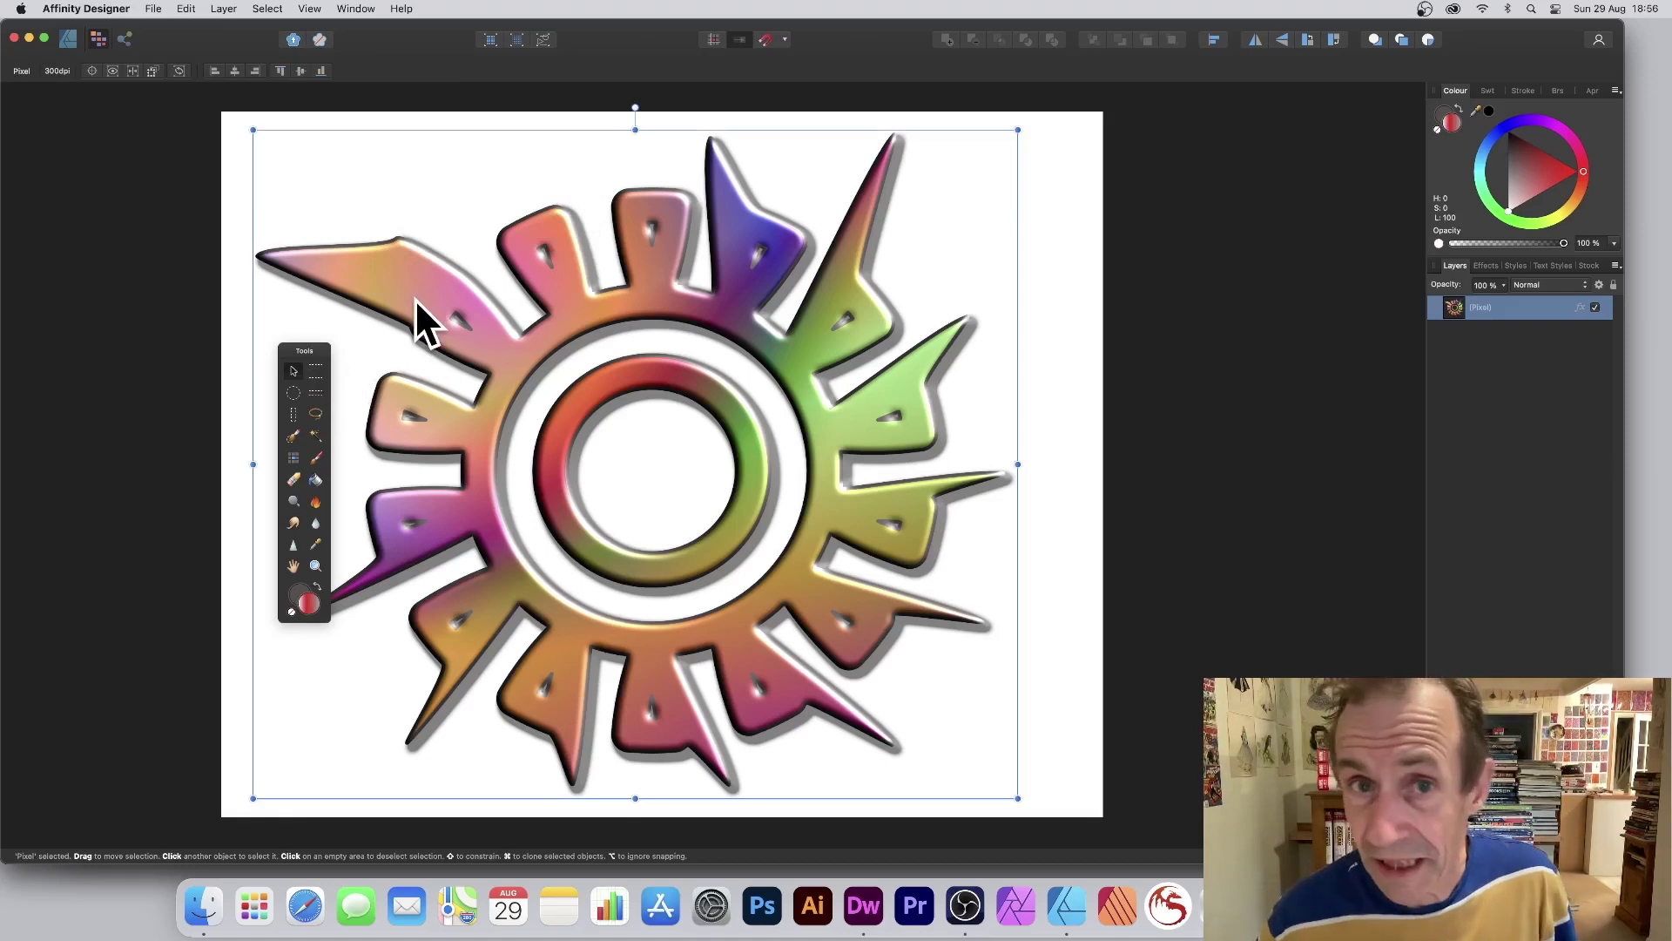
pyautogui.moveTo(632, 258)
pyautogui.mouseDown()
pyautogui.moveTo(675, 277)
pyautogui.moveTo(659, 246)
pyautogui.mouseUp()
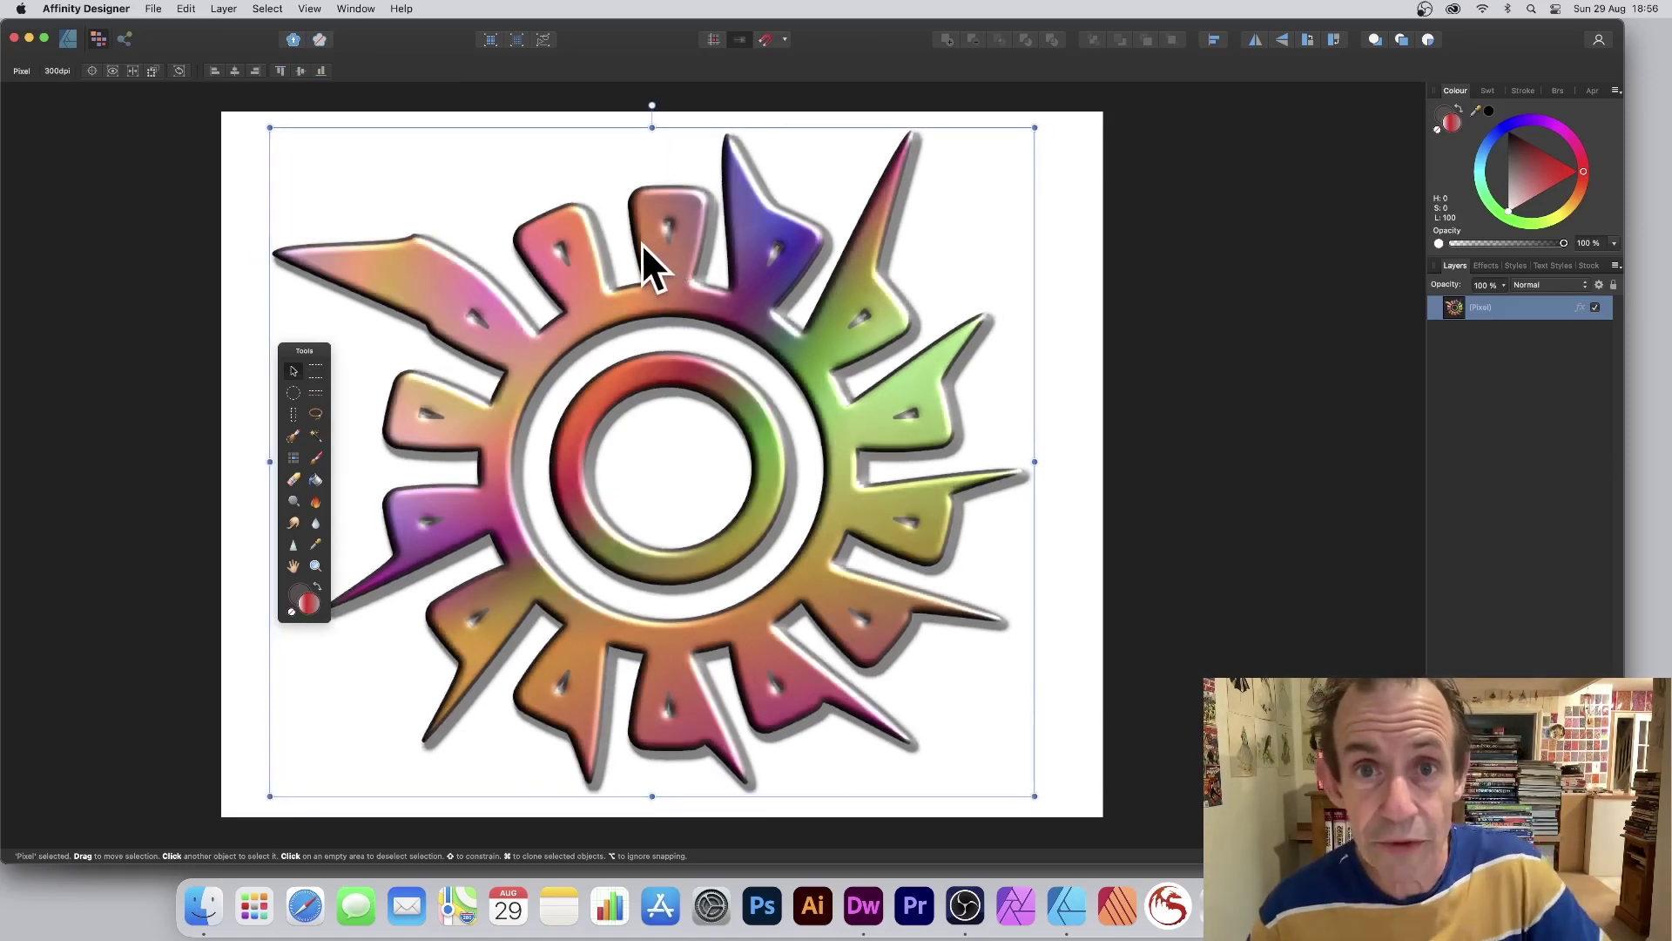